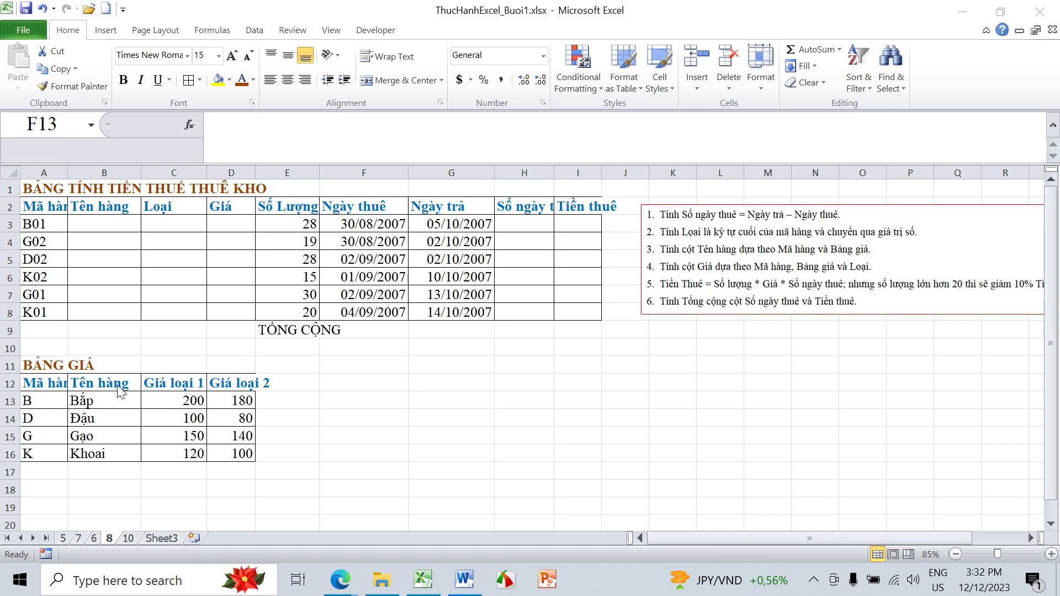
Bold B01 in A3 and B in A13, and colour A13's B red
{"action": "left_click", "coordinate": [35, 226]}
{"action": "left_click", "coordinate": [123, 83]}
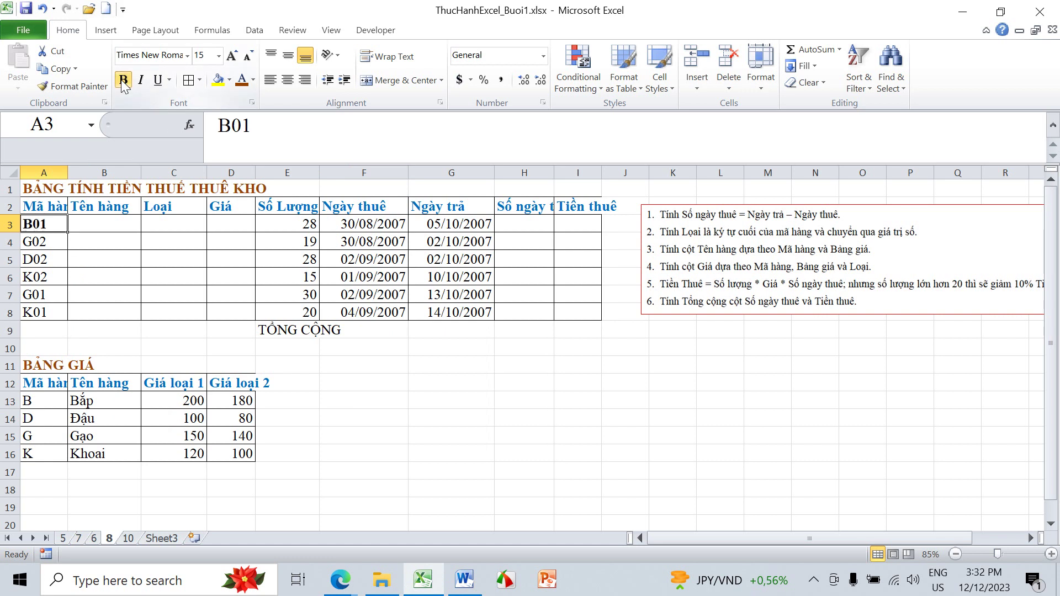
{"action": "left_click", "coordinate": [41, 400]}
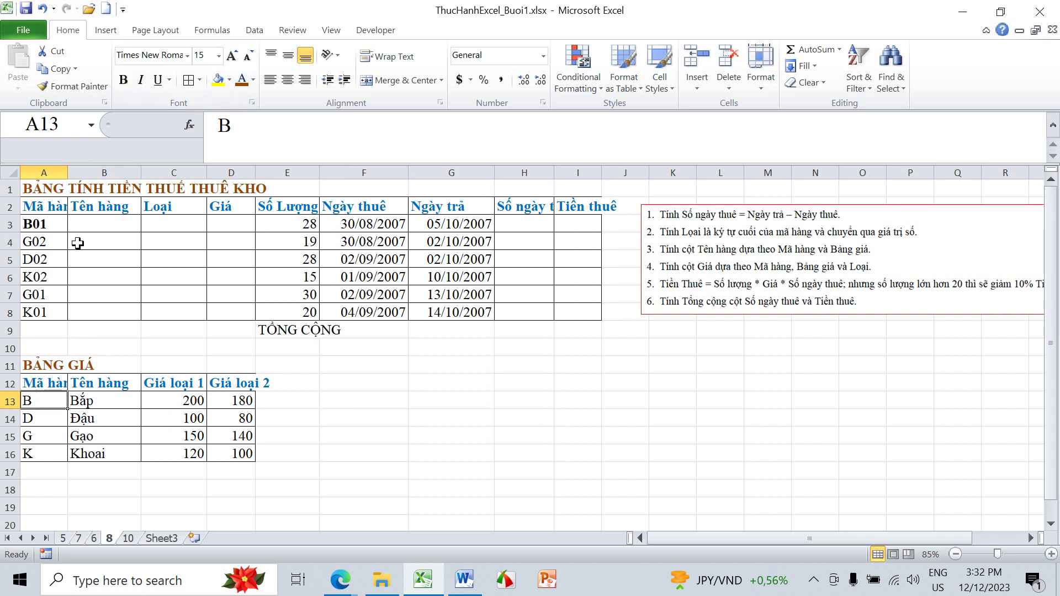
{"action": "left_click", "coordinate": [123, 82]}
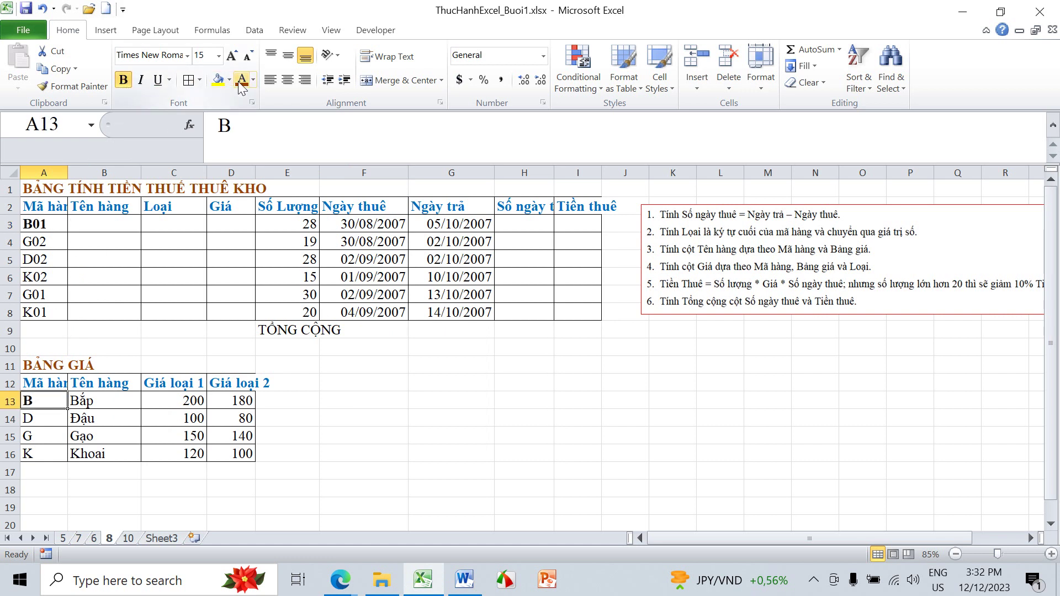
{"action": "left_click", "coordinate": [255, 87]}
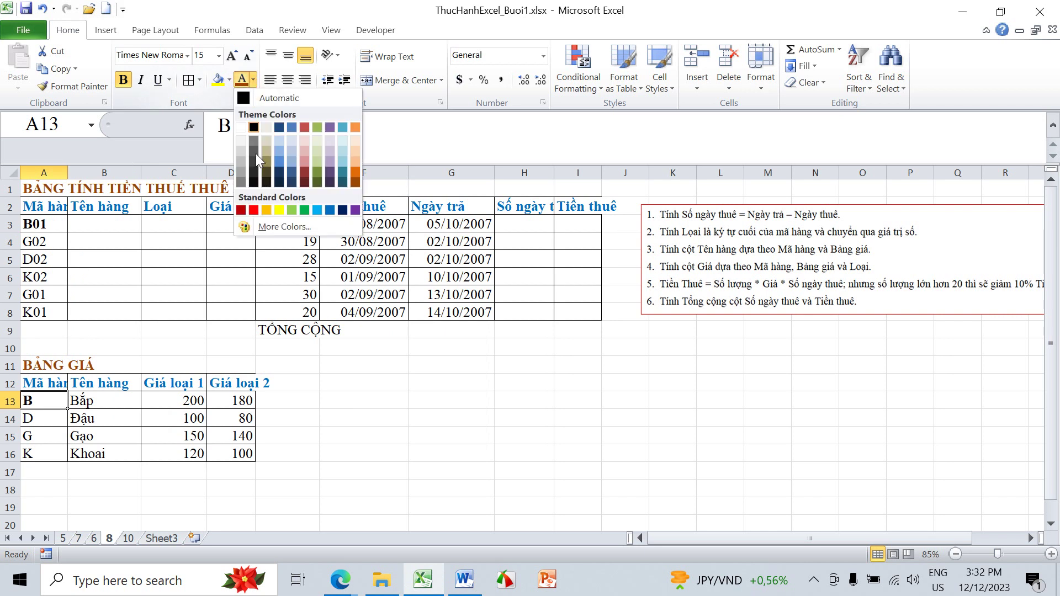
{"action": "left_click", "coordinate": [256, 211]}
Colour only the first letter B of B01 in A3 red
{"action": "left_click", "coordinate": [24, 223]}
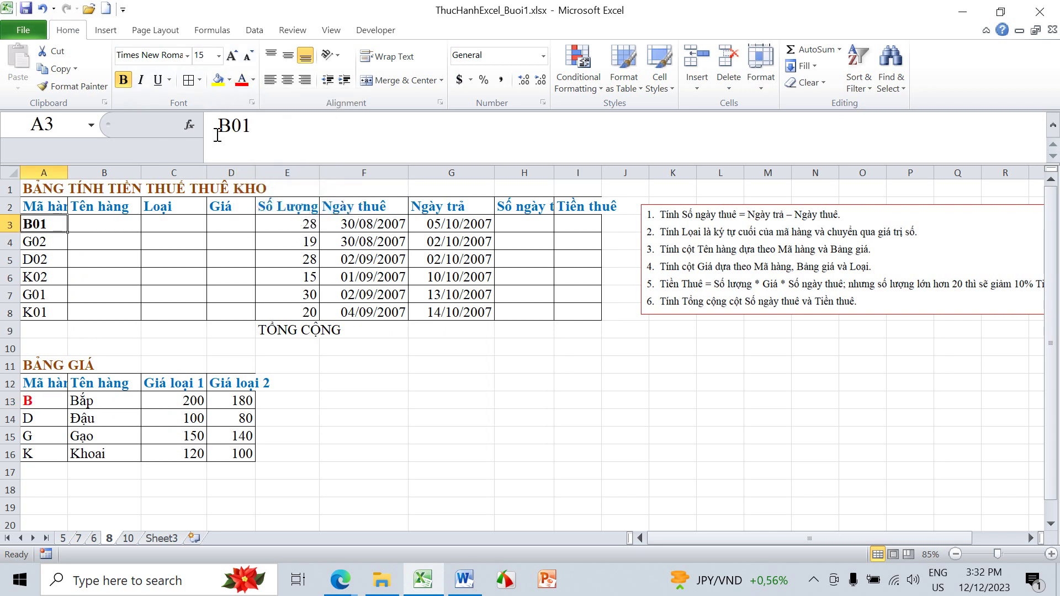
{"action": "left_click_drag", "start_coordinate": [218, 125], "coordinate": [226, 125]}
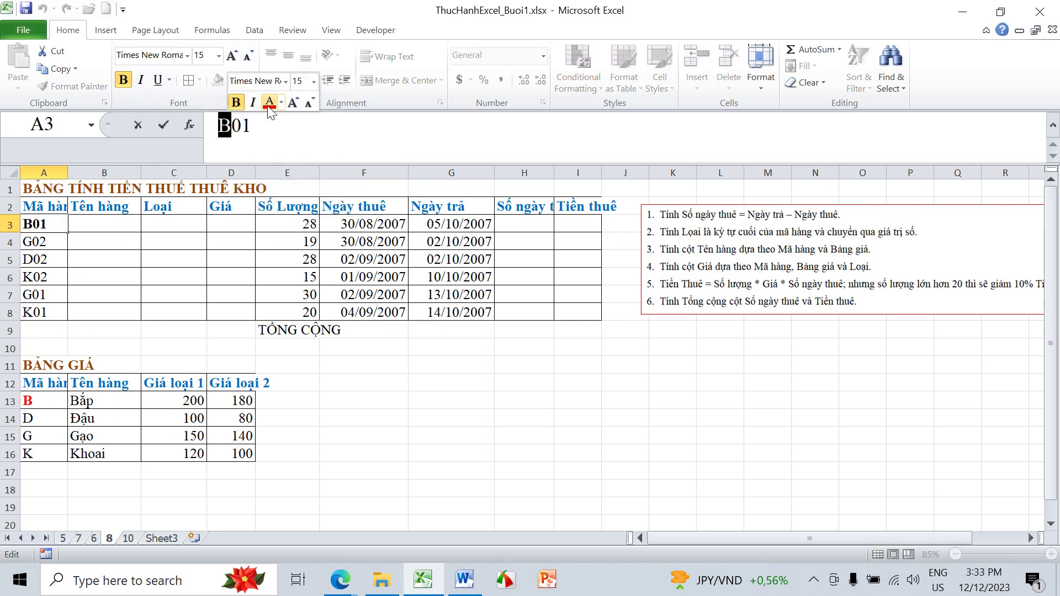
{"action": "left_click", "coordinate": [270, 108]}
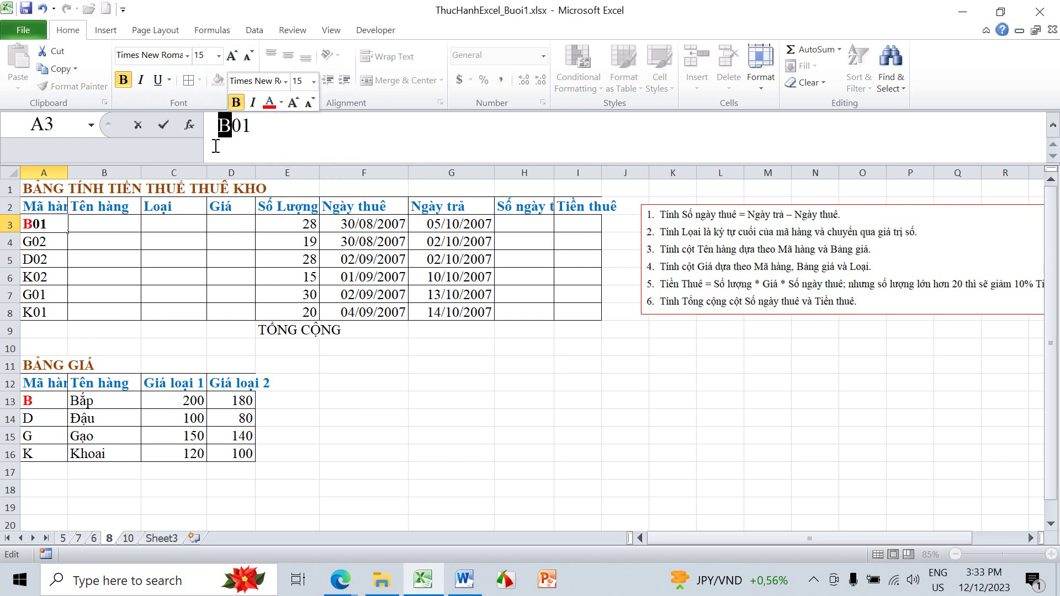
{"action": "left_click", "coordinate": [33, 399]}
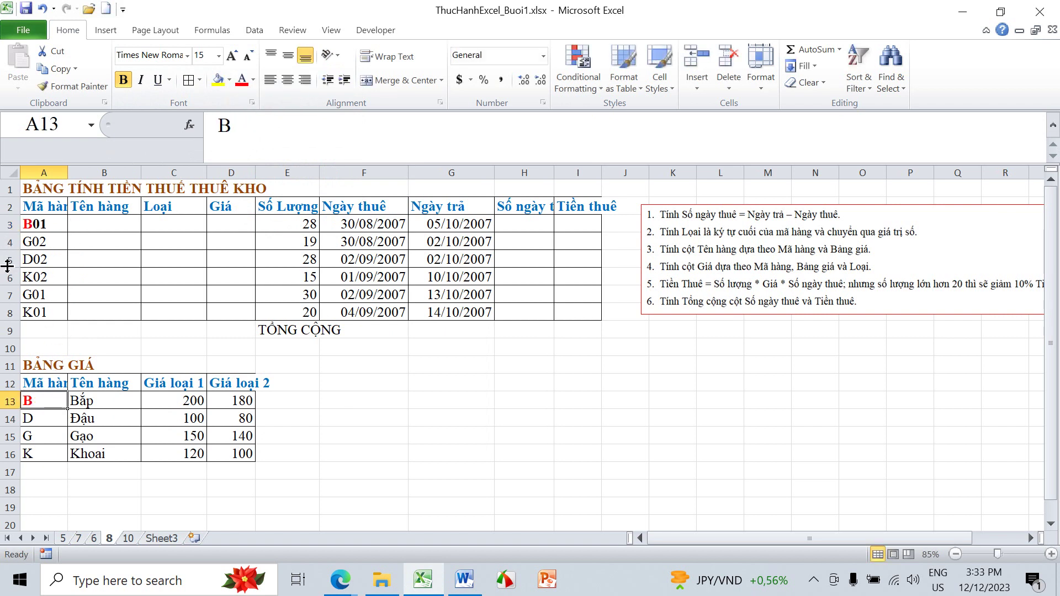
{"action": "left_click", "coordinate": [37, 223]}
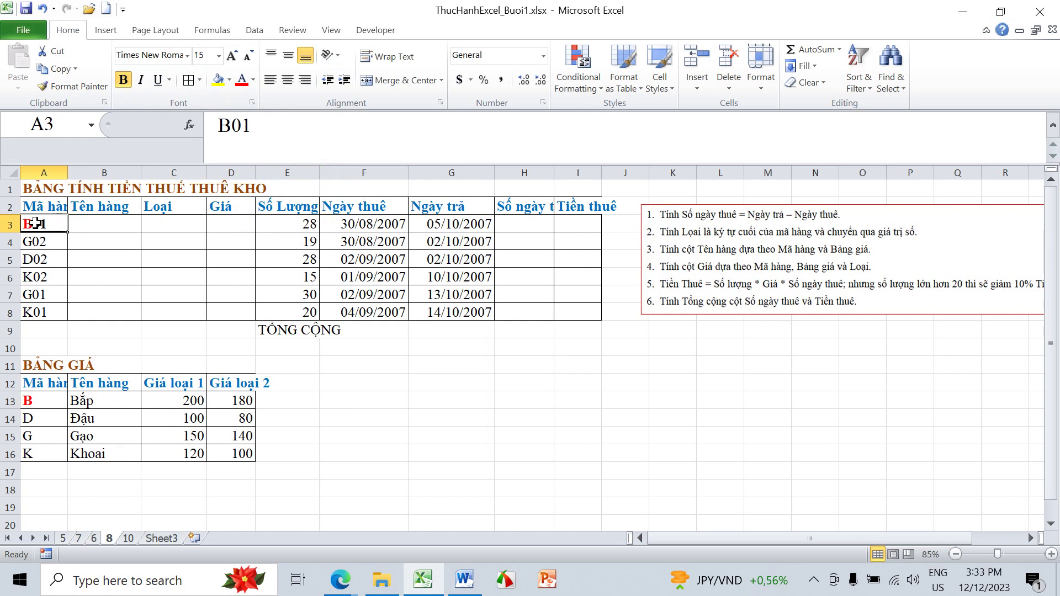
{"action": "left_click", "coordinate": [79, 537]}
{"action": "left_click", "coordinate": [103, 420]}
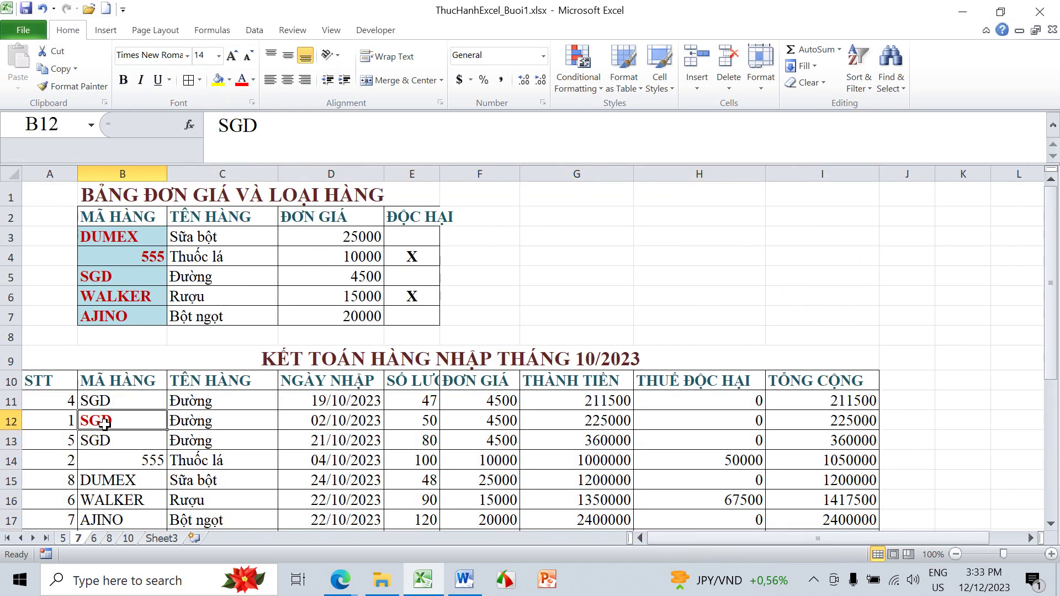
{"action": "left_click", "coordinate": [101, 277]}
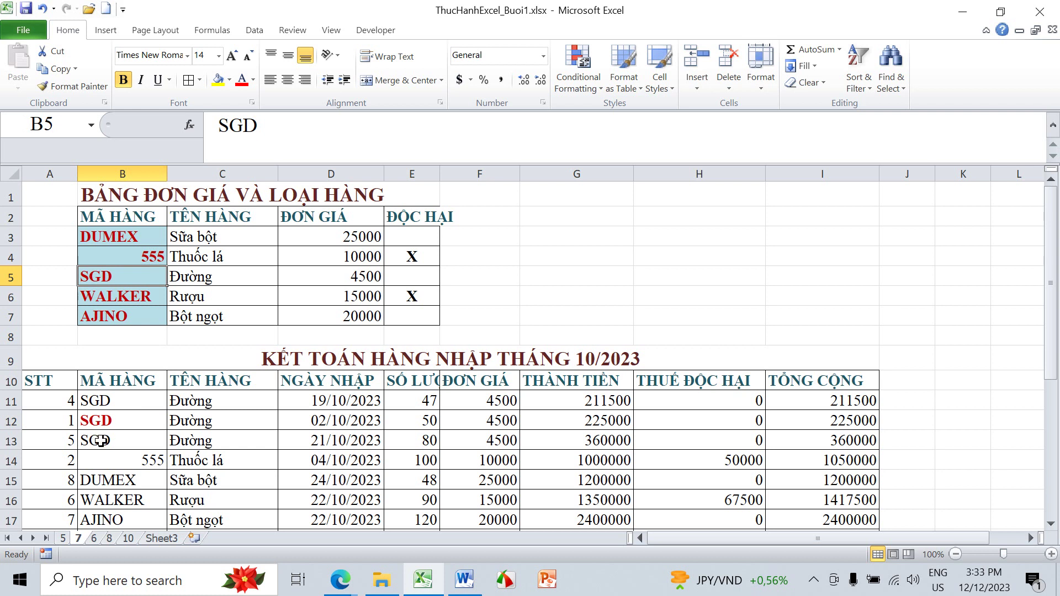
{"action": "left_click", "coordinate": [105, 420]}
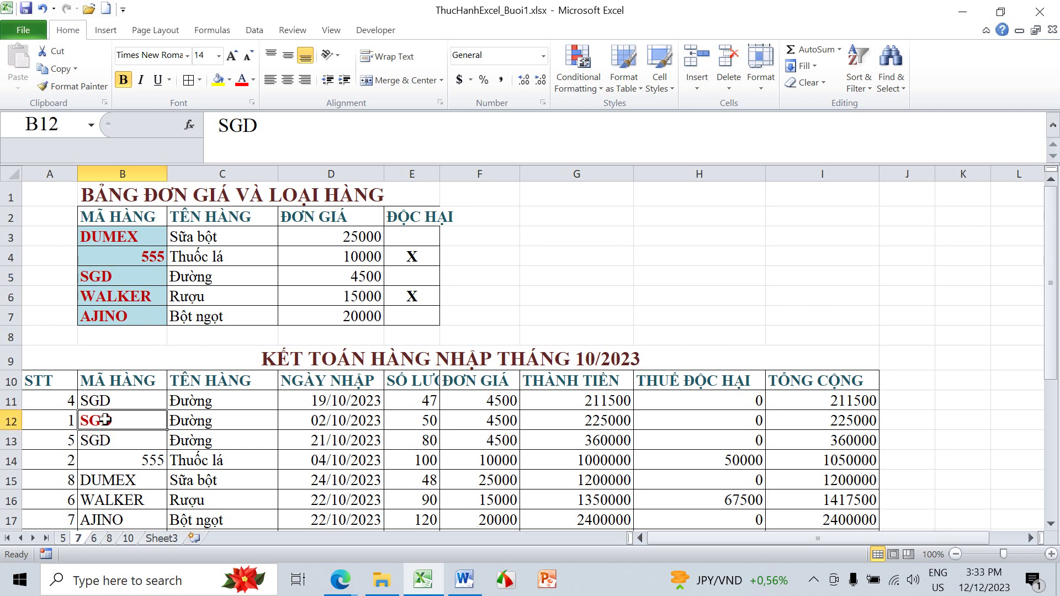
{"action": "left_click", "coordinate": [95, 539]}
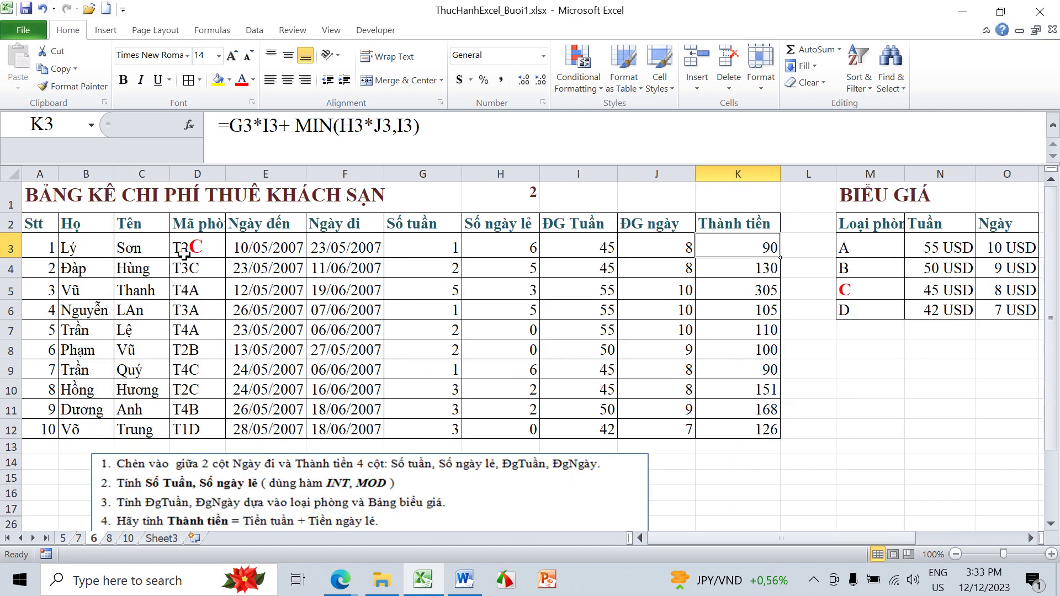
{"action": "left_click", "coordinate": [109, 539]}
{"action": "left_click", "coordinate": [100, 226]}
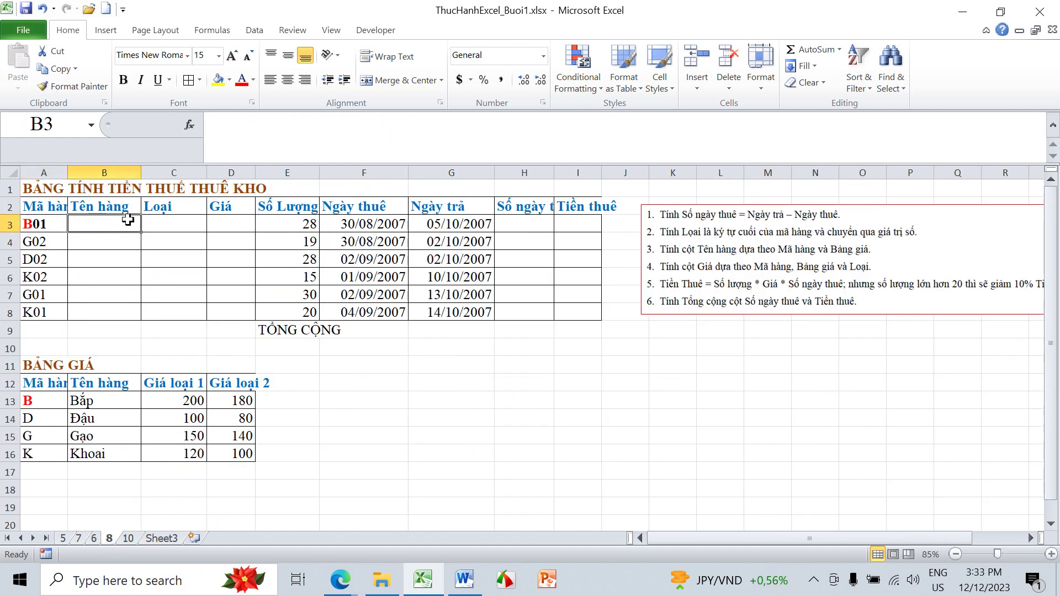
Enter =VLOOKUP(LEFT(A3),$A$13:$B$16,2,0) in B3
{"action": "left_click_drag", "start_coordinate": [30, 400], "coordinate": [37, 450]}
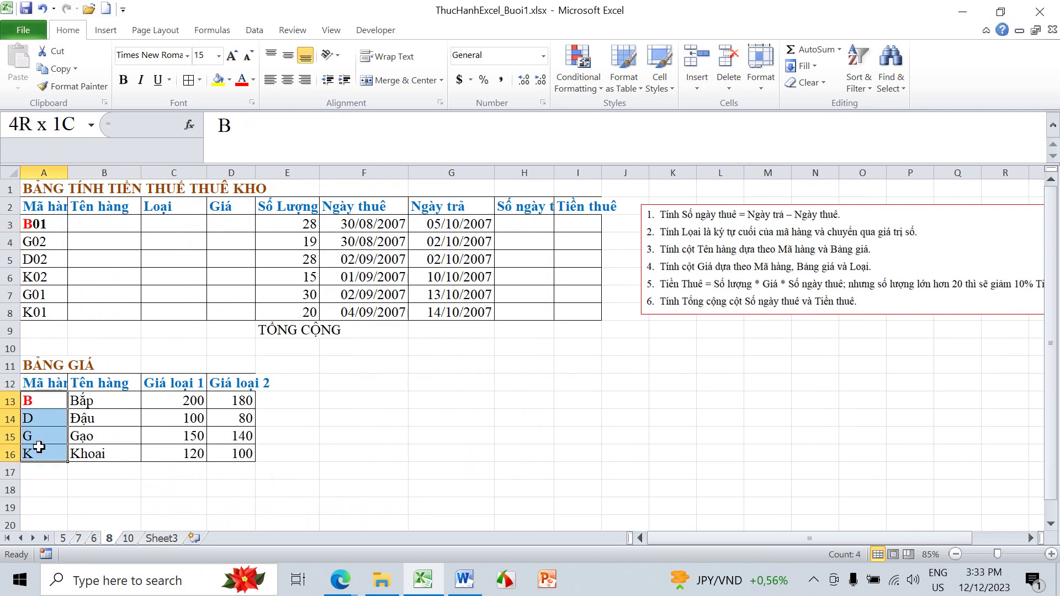
{"action": "left_click", "coordinate": [97, 223]}
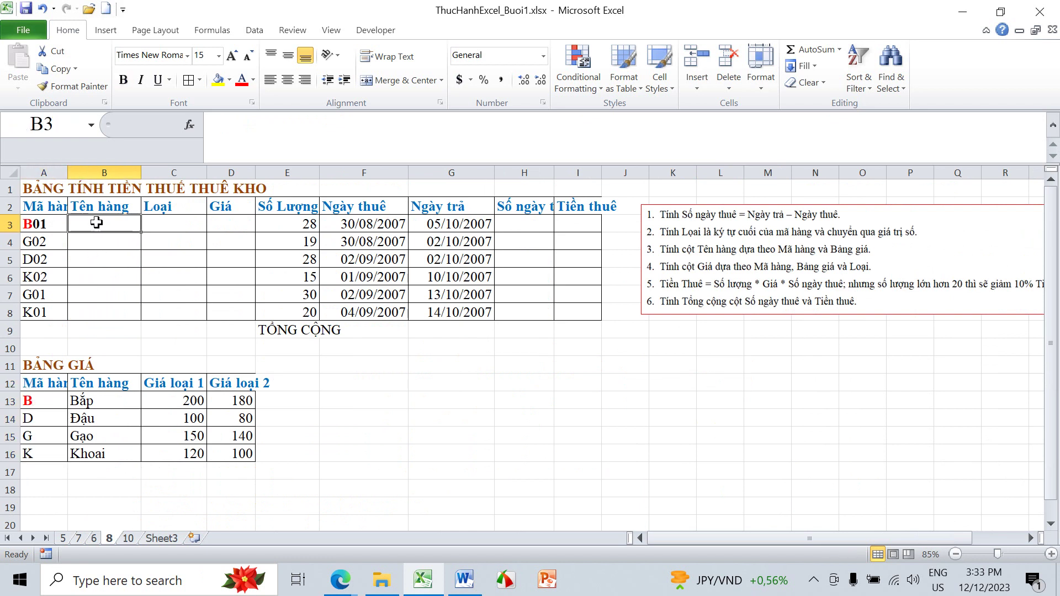
{"action": "type", "text": "=VLO"}
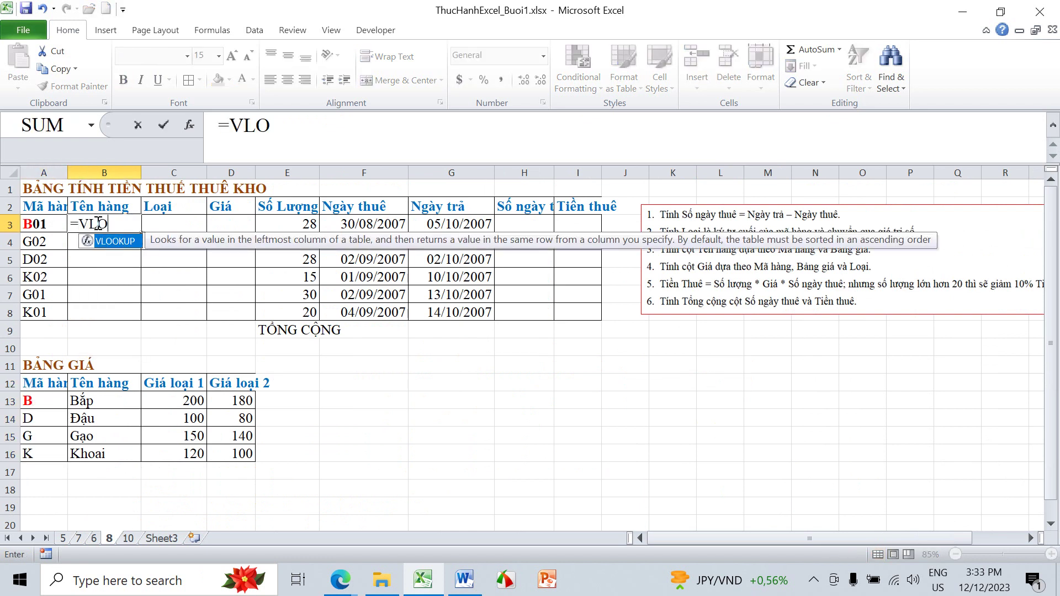
{"action": "type", "text": "OKUP("}
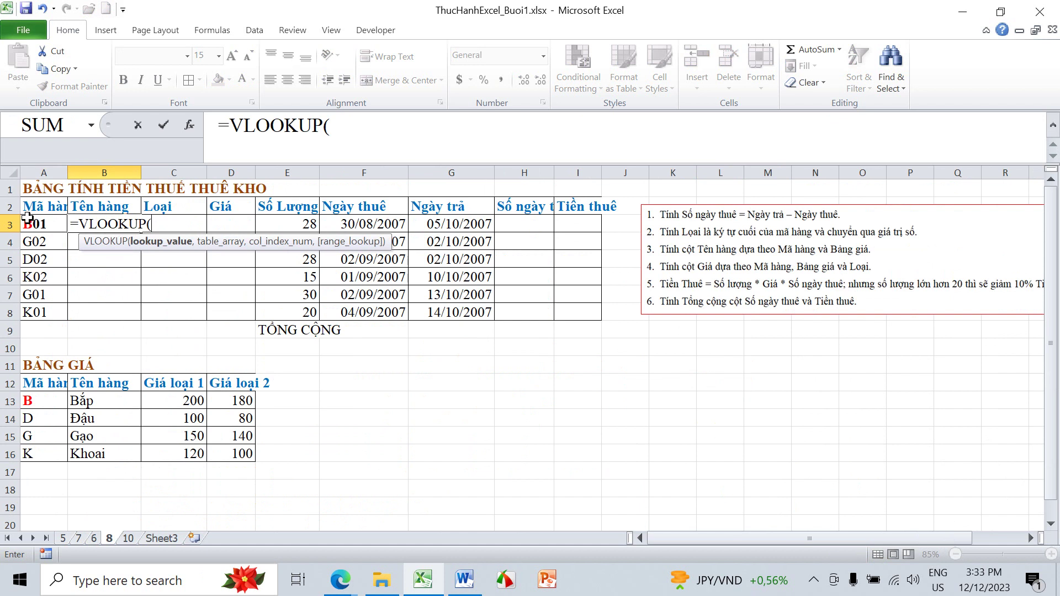
{"action": "type", "text": "L"}
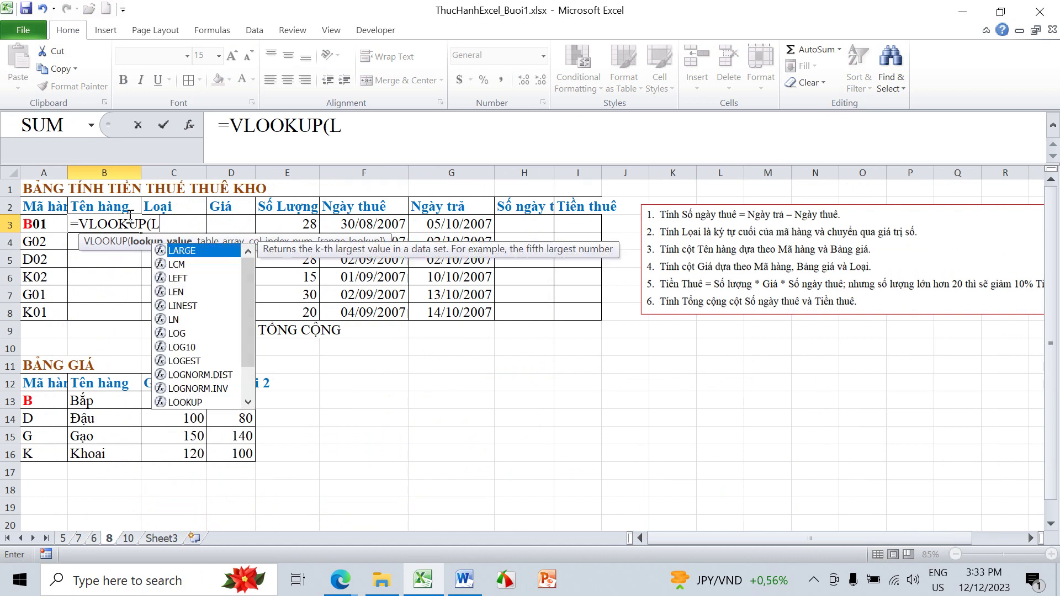
{"action": "type", "text": "EFT("}
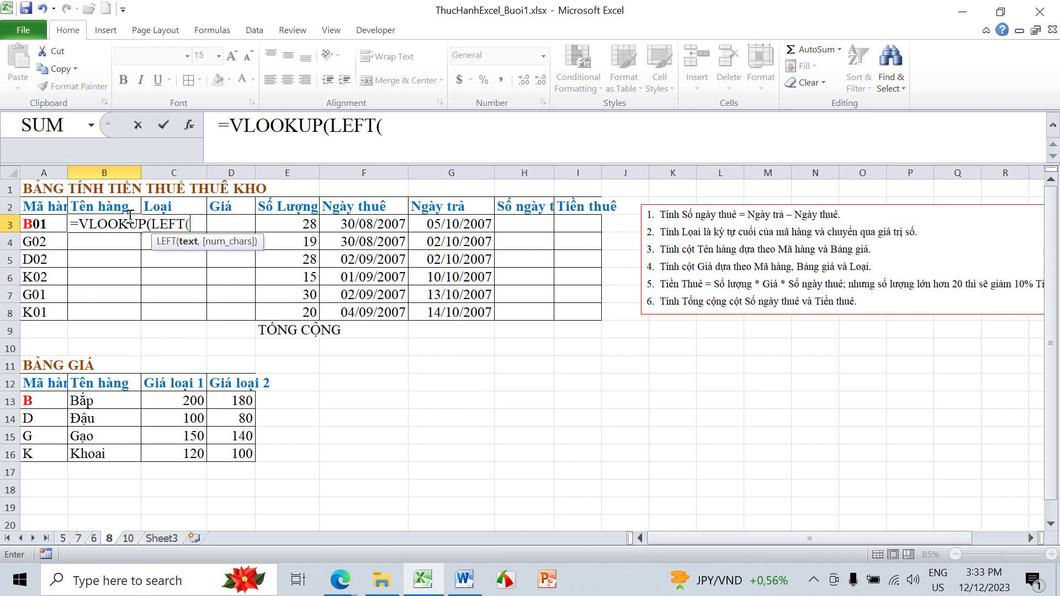
{"action": "left_click", "coordinate": [47, 225]}
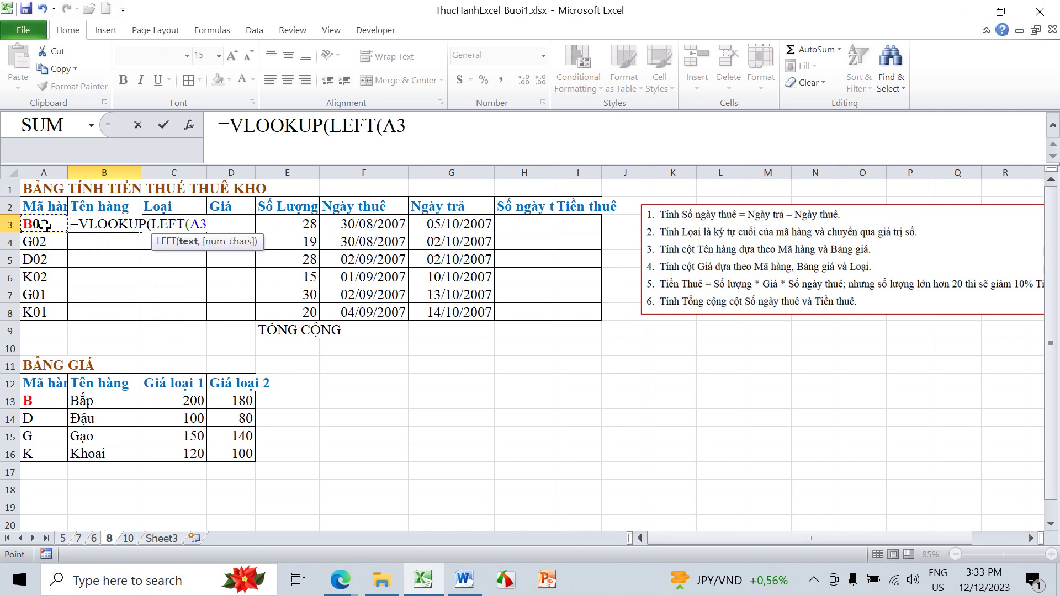
{"action": "type", "text": ")"}
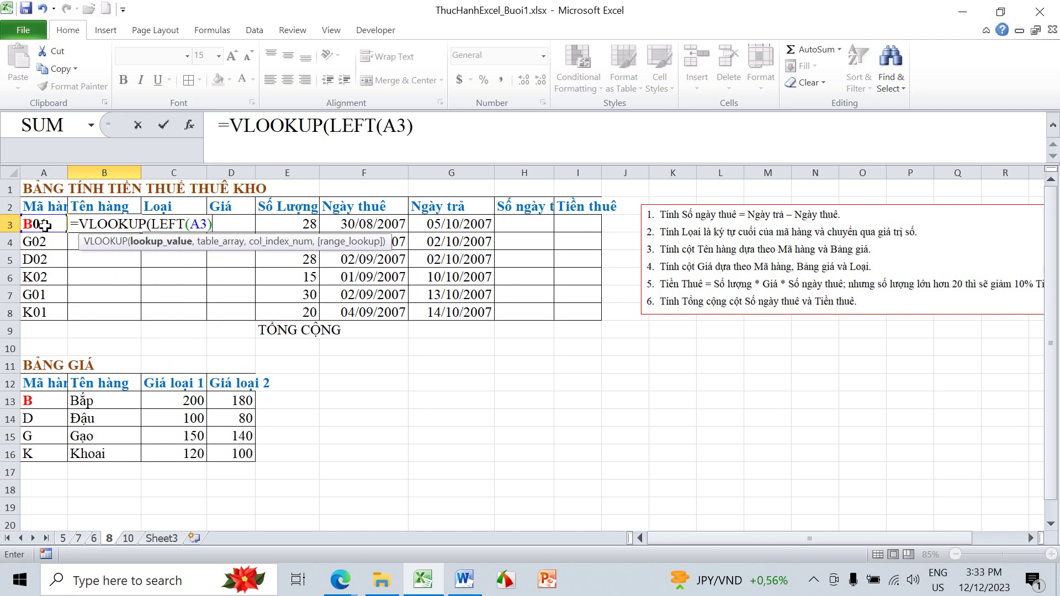
{"action": "type", "text": ","}
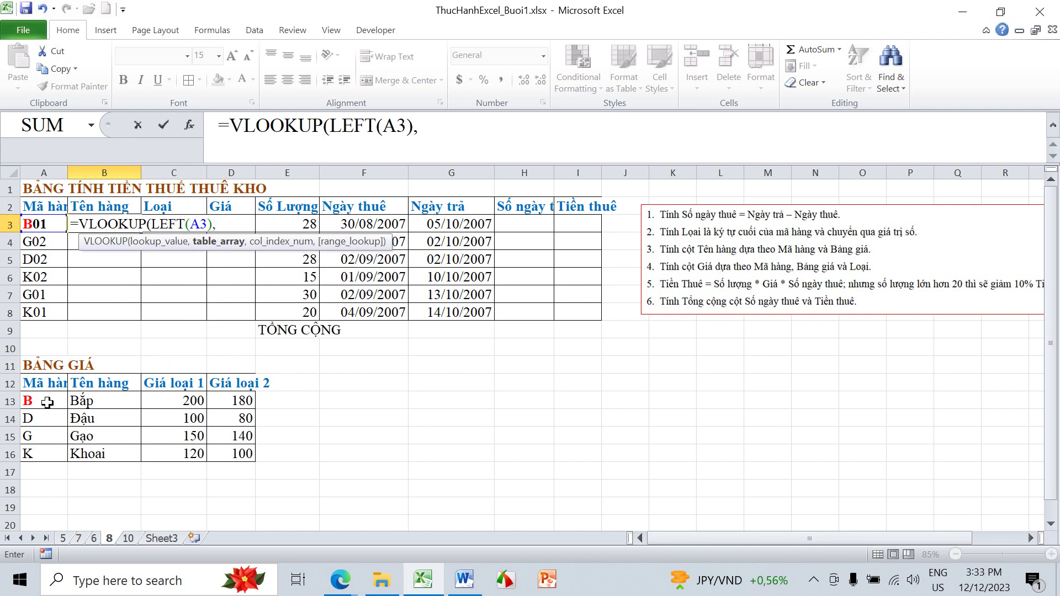
{"action": "left_click_drag", "start_coordinate": [48, 403], "coordinate": [103, 453]}
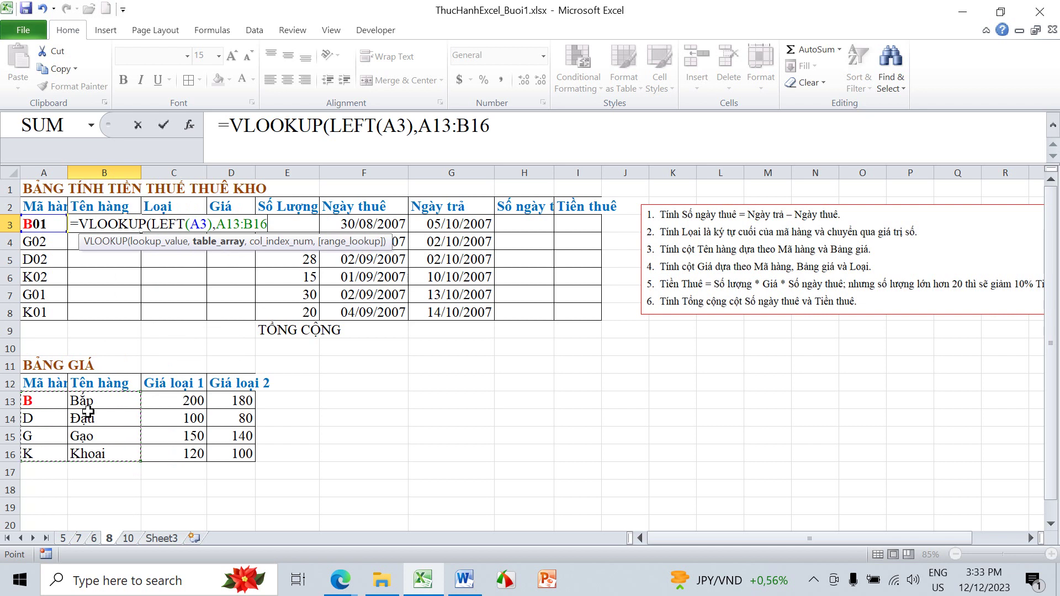
{"action": "key", "text": "F4"}
{"action": "type", "text": "$B$16,"}
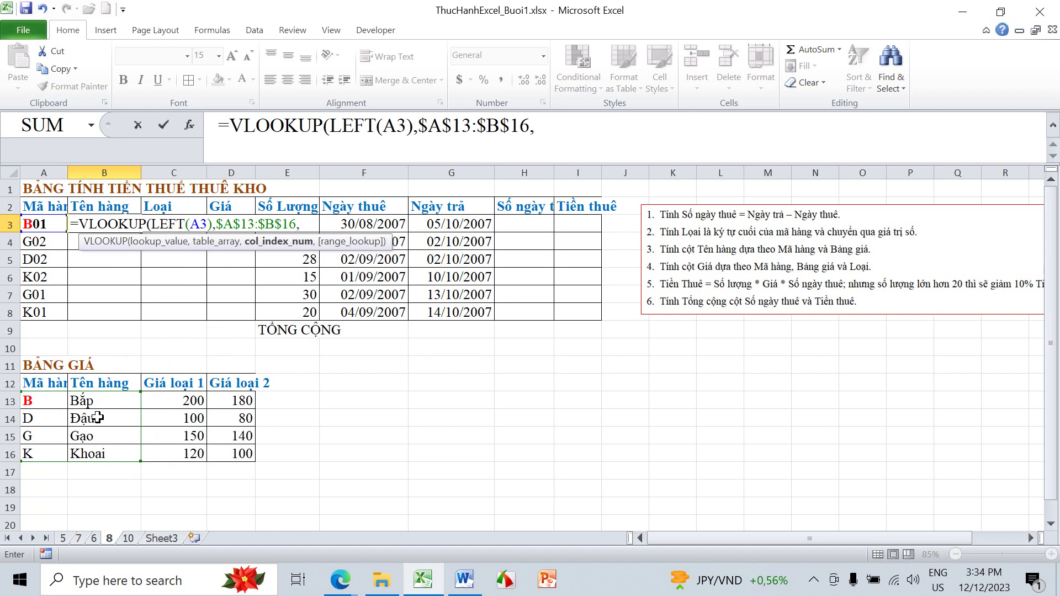
{"action": "type", "text": "2,"}
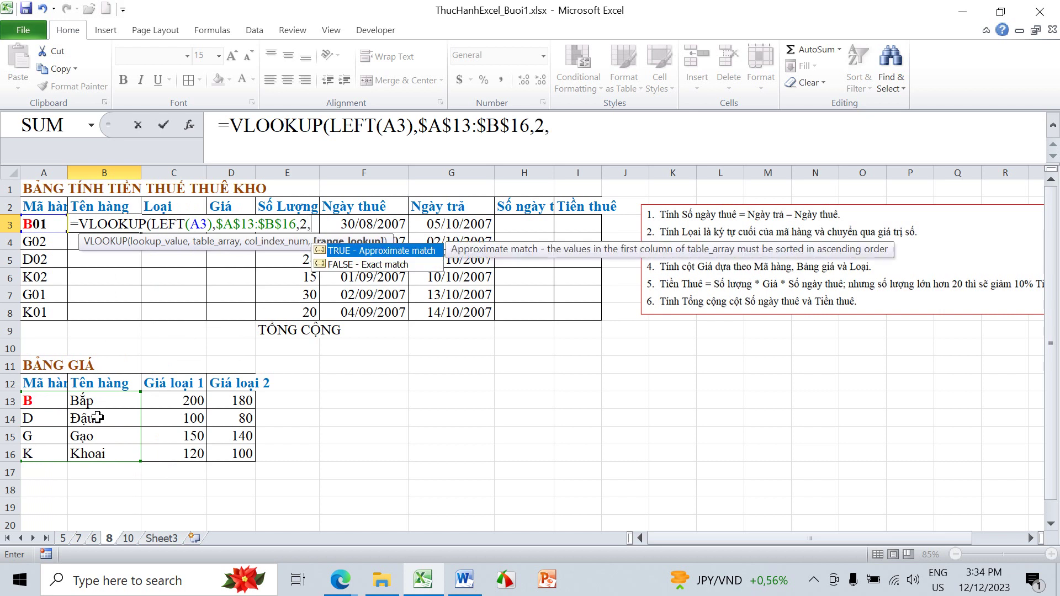
{"action": "type", "text": "0)"}
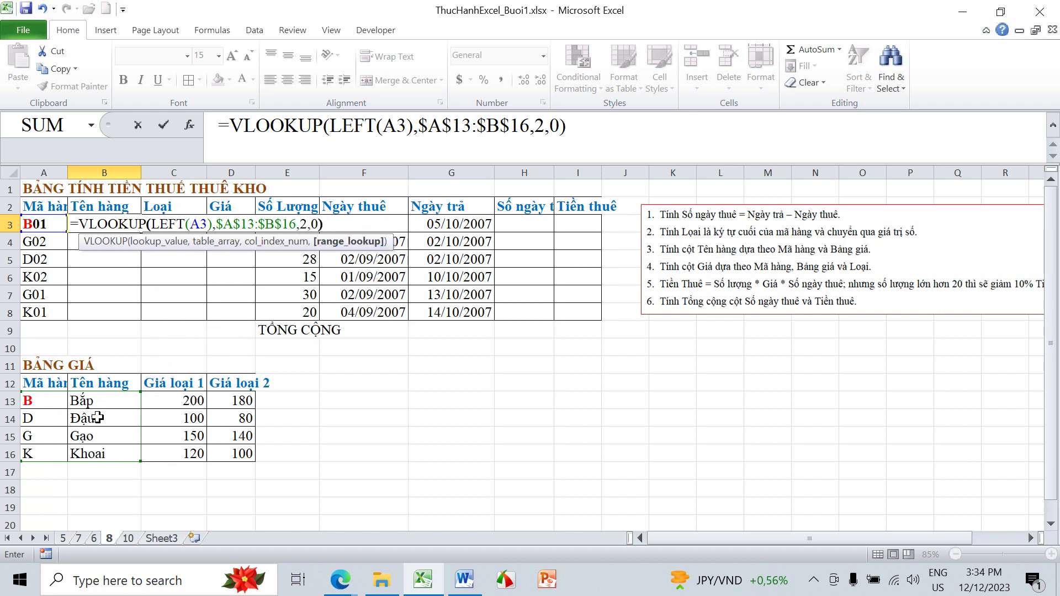
{"action": "key", "text": "Return"}
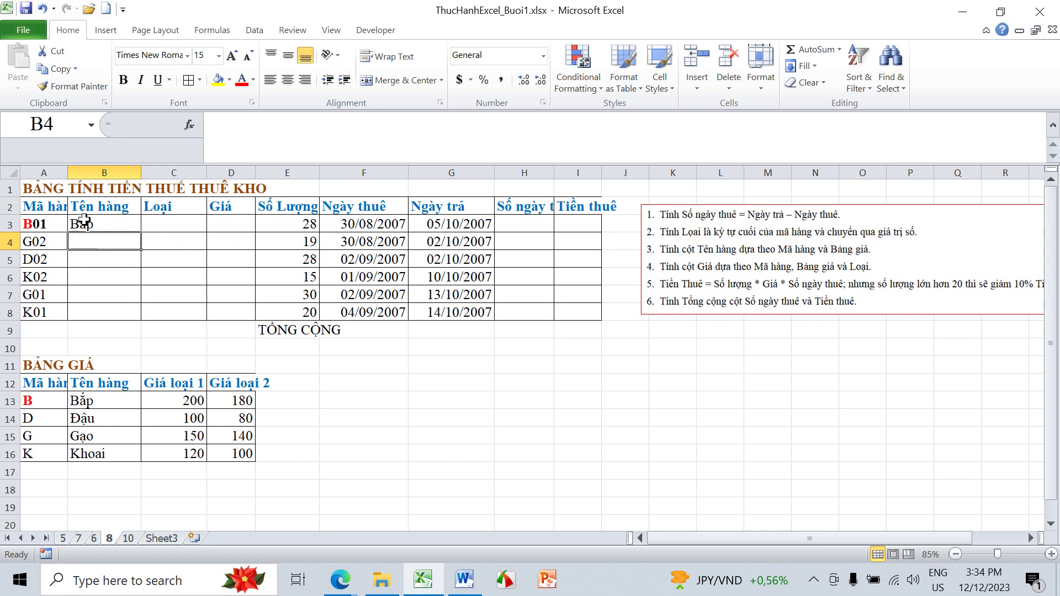
Copy B3's lookup down to B8, giving Bắp, Gạo, Đậu, Khoai, Gạo, Khoai
{"action": "left_click", "coordinate": [82, 222]}
{"action": "left_click_drag", "start_coordinate": [143, 232], "coordinate": [137, 327]}
{"action": "left_click", "coordinate": [241, 367]}
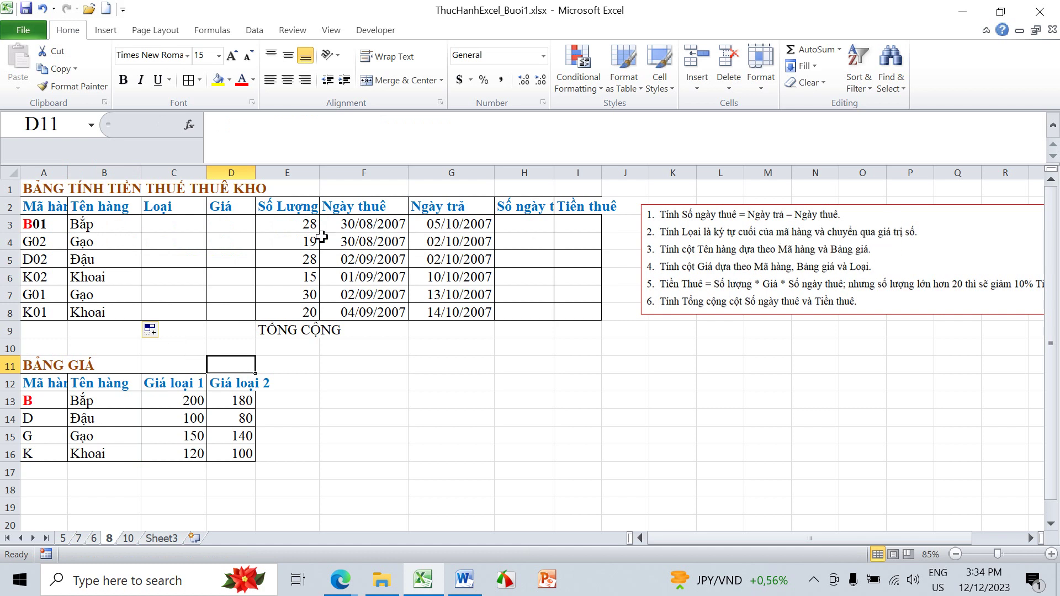
Enter =RIGHT(A3) in C3 and fill it down to C8, giving 1, 2, 2, 2, 1, 1
{"action": "left_click", "coordinate": [180, 223]}
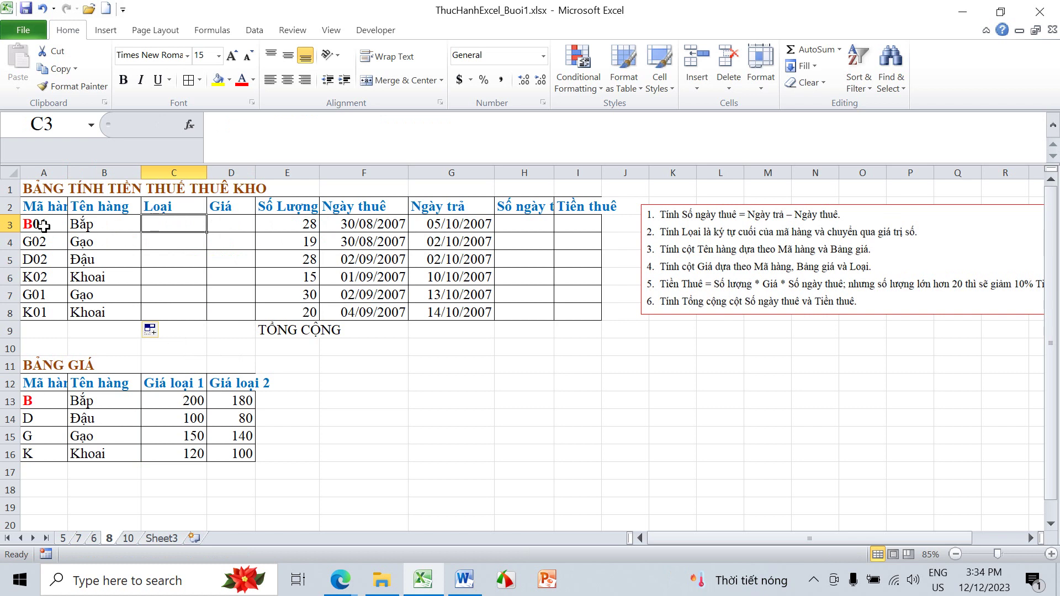
{"action": "left_click", "coordinate": [226, 124]}
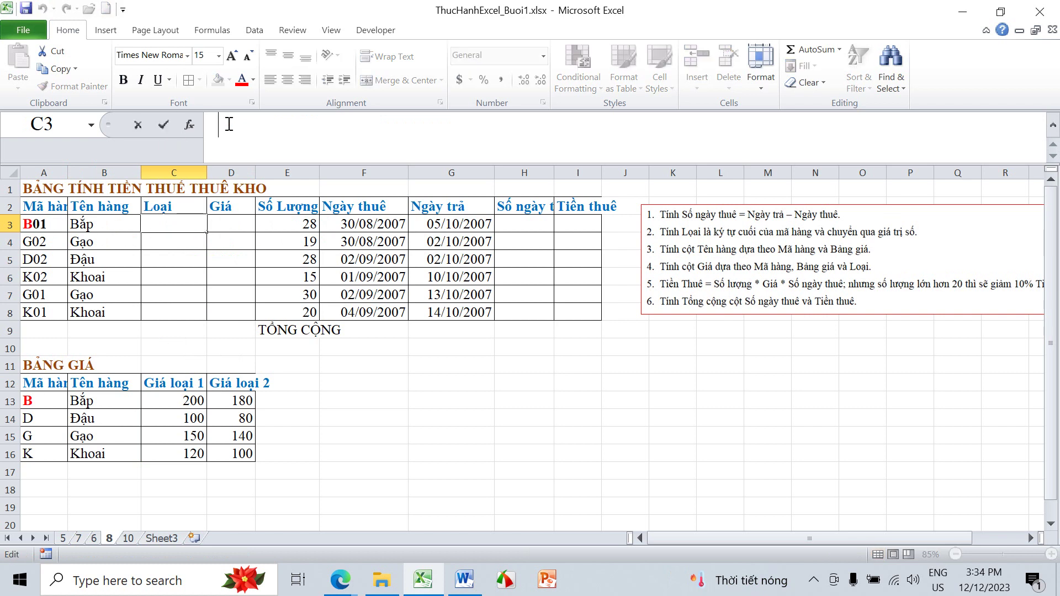
{"action": "type", "text": "=R"}
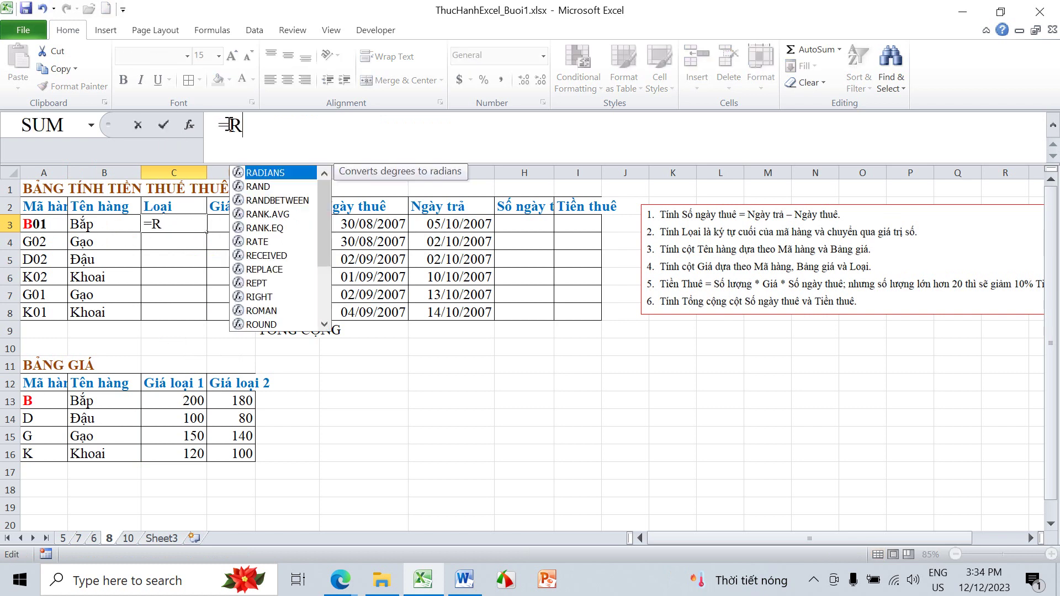
{"action": "type", "text": "IGHT("}
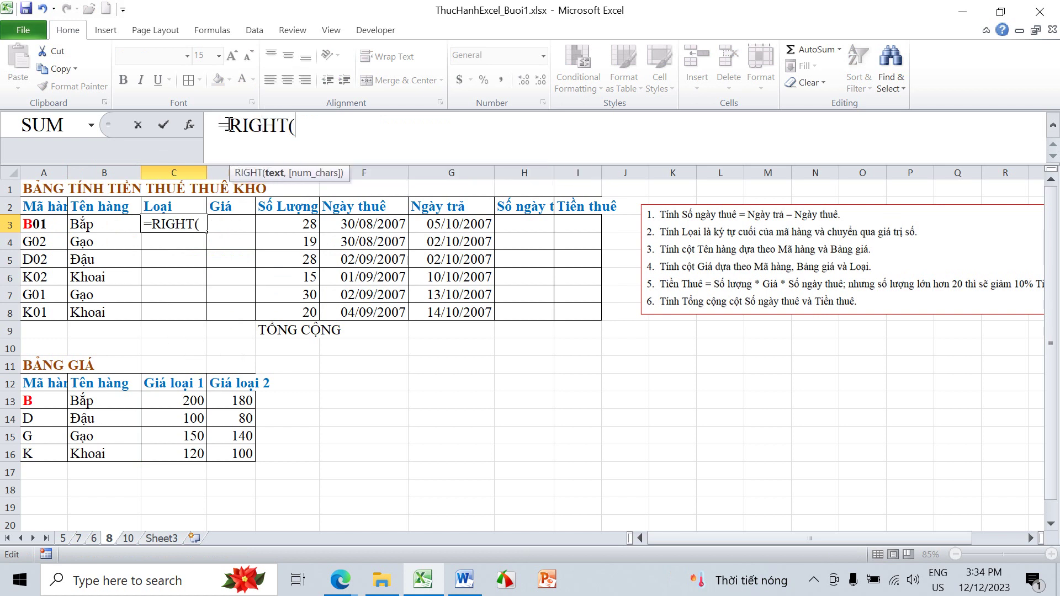
{"action": "left_click", "coordinate": [43, 224]}
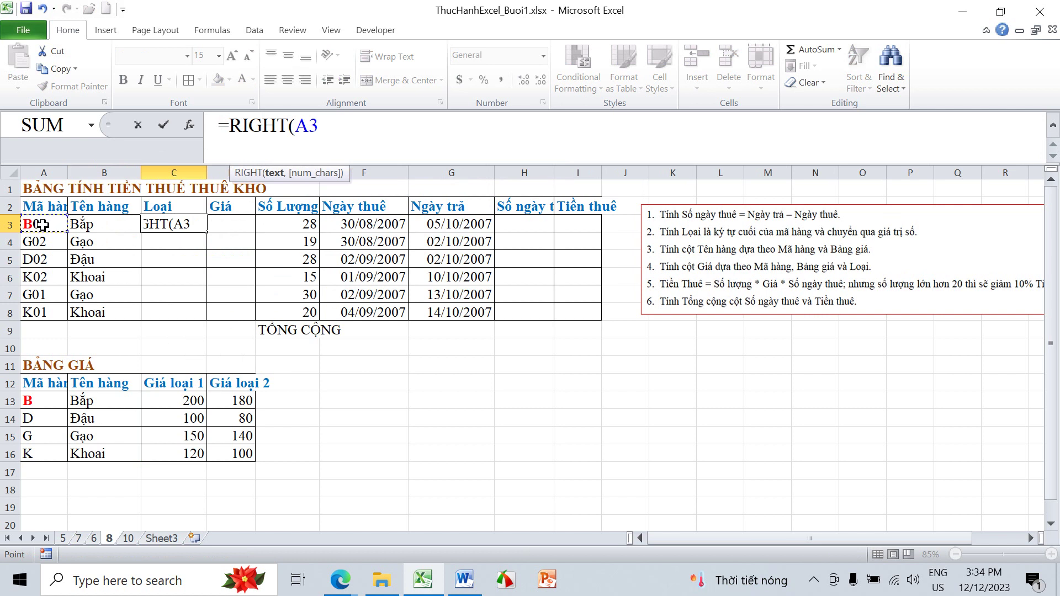
{"action": "type", "text": ")"}
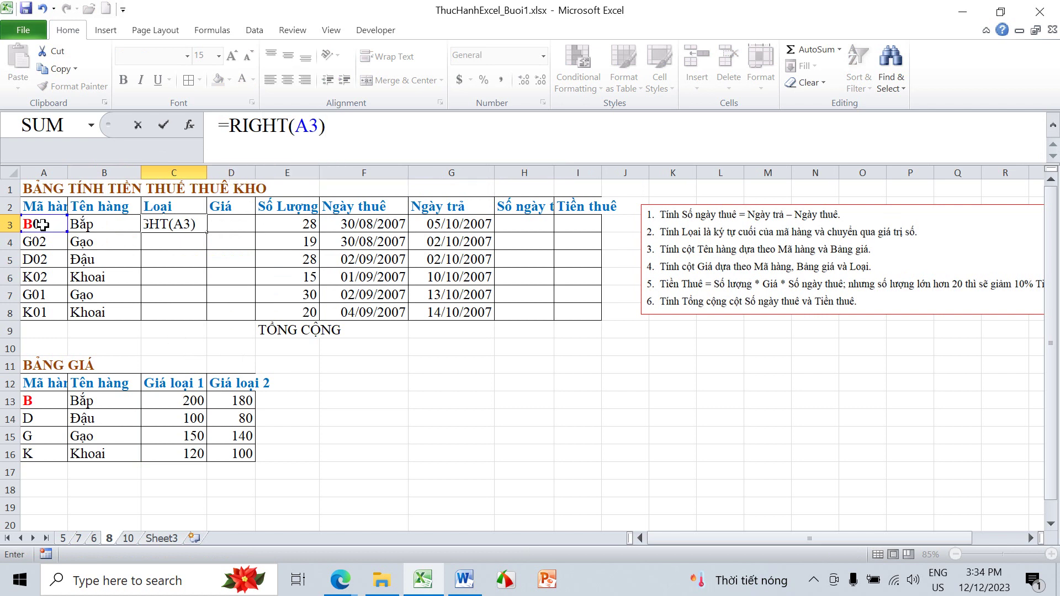
{"action": "key", "text": "Return"}
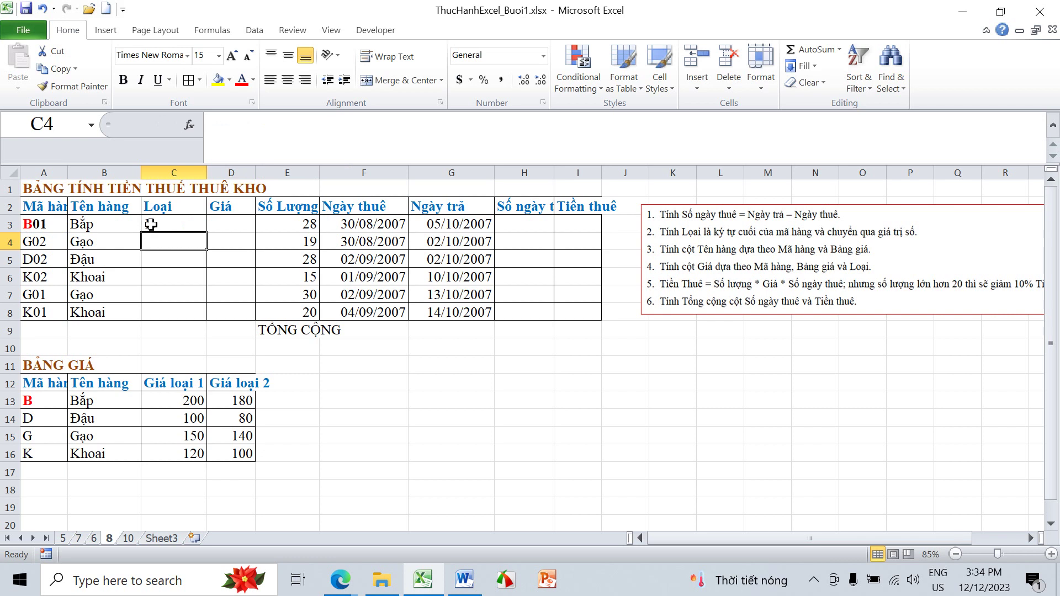
{"action": "left_click", "coordinate": [151, 225]}
{"action": "left_click_drag", "start_coordinate": [207, 232], "coordinate": [207, 321]}
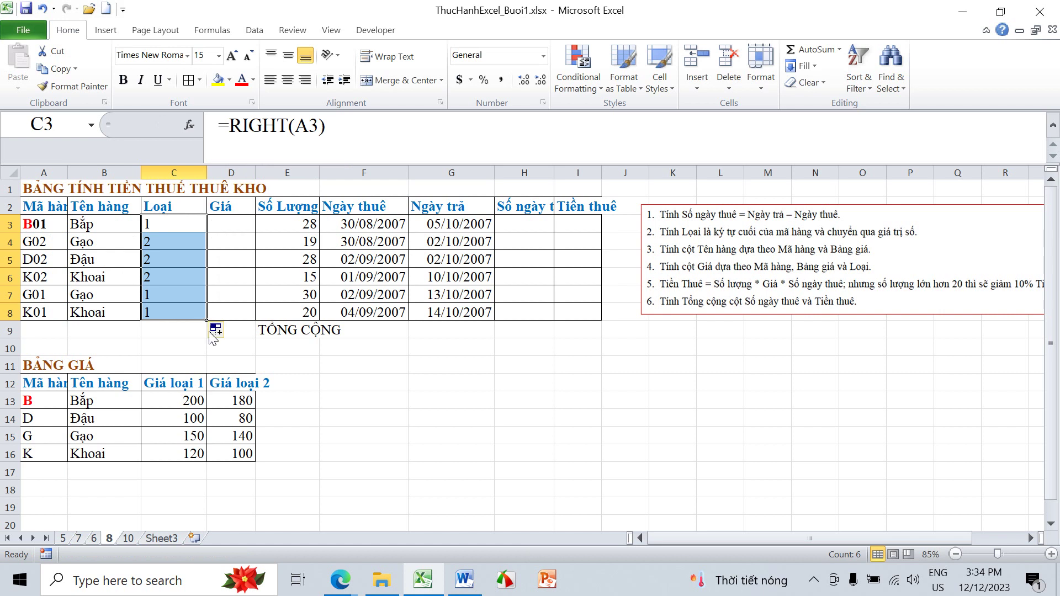
{"action": "left_click", "coordinate": [384, 383]}
{"action": "type", "text": "1"}
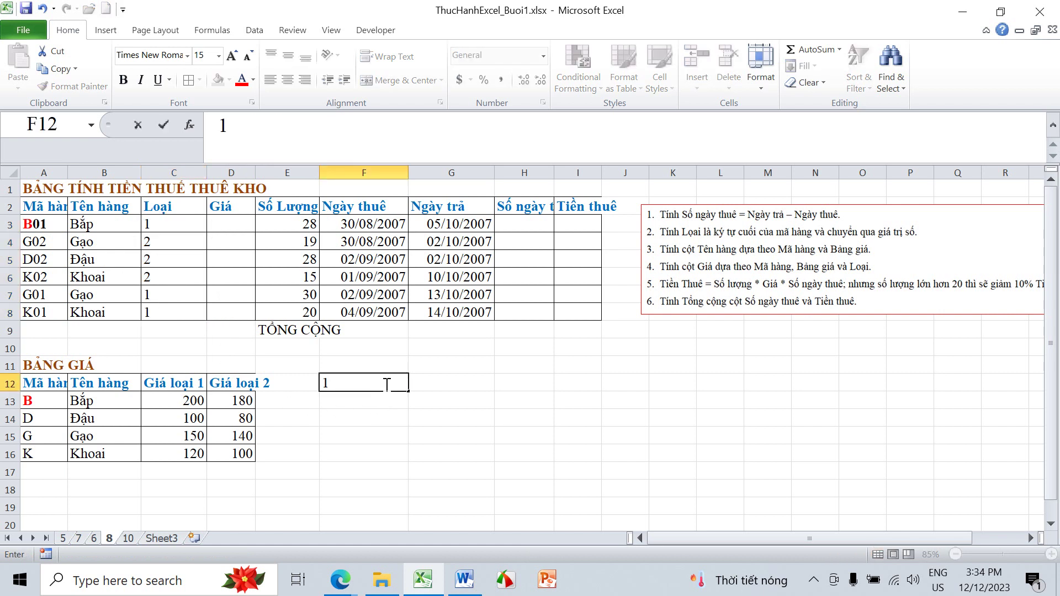
{"action": "key", "text": "Return"}
{"action": "left_click", "coordinate": [384, 383]}
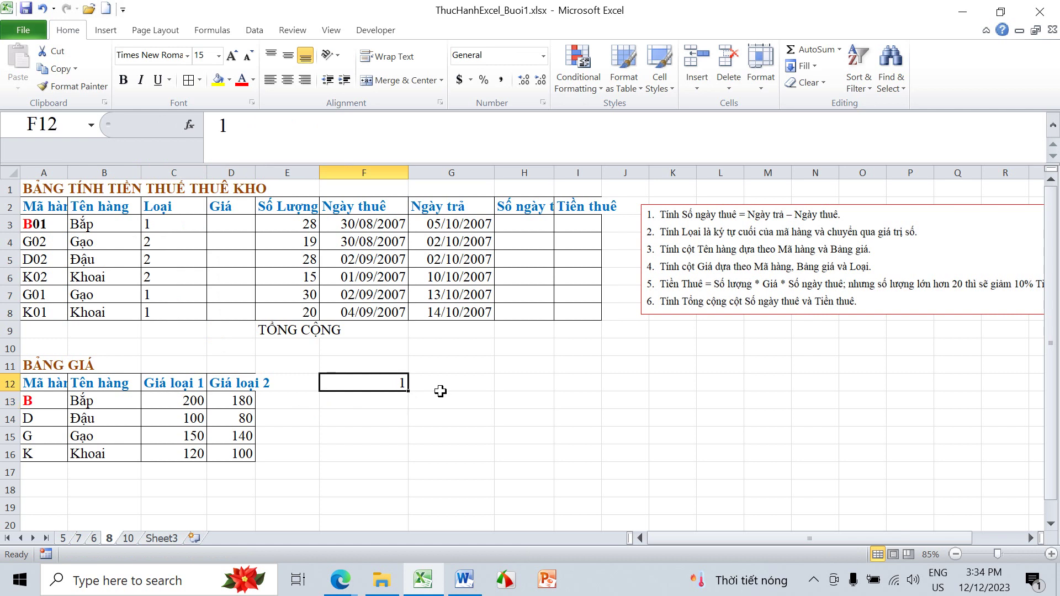
{"action": "left_click", "coordinate": [470, 379]}
{"action": "type", "text": "="}
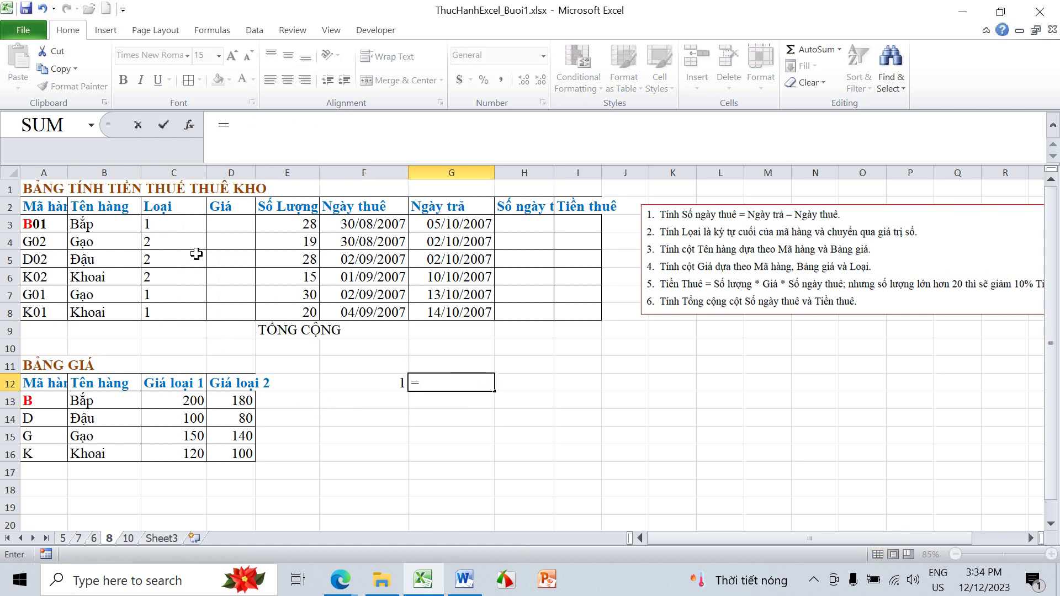
{"action": "left_click", "coordinate": [160, 222]}
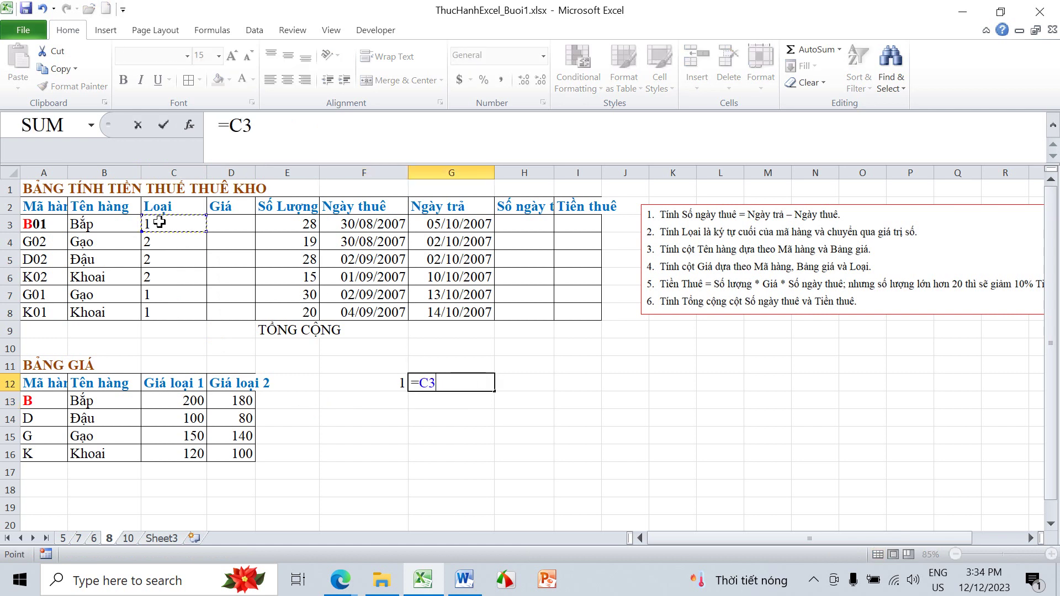
{"action": "type", "text": "="}
{"action": "left_click", "coordinate": [372, 388]}
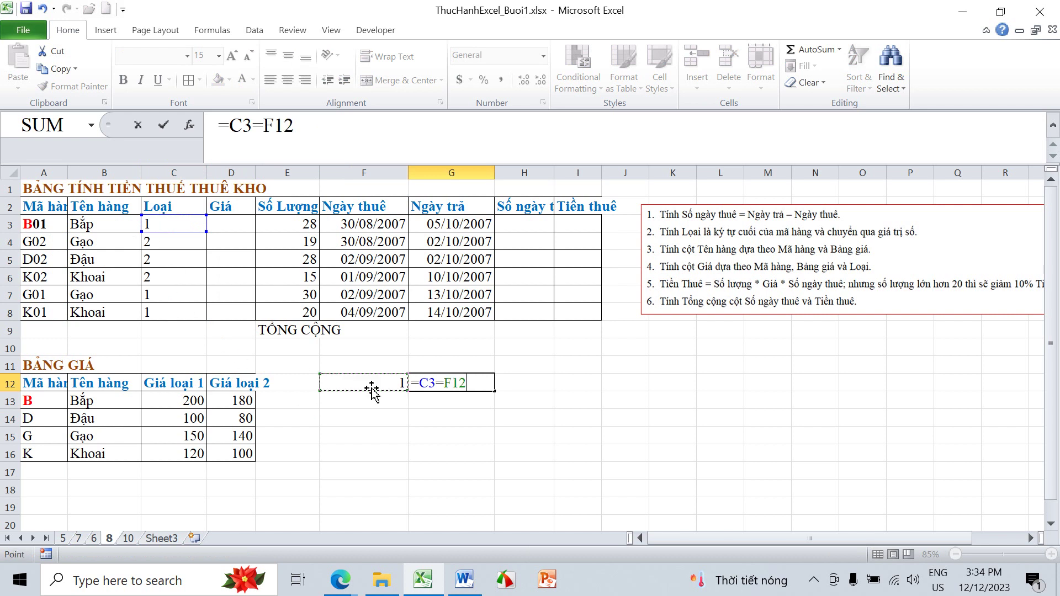
{"action": "key", "text": "Return"}
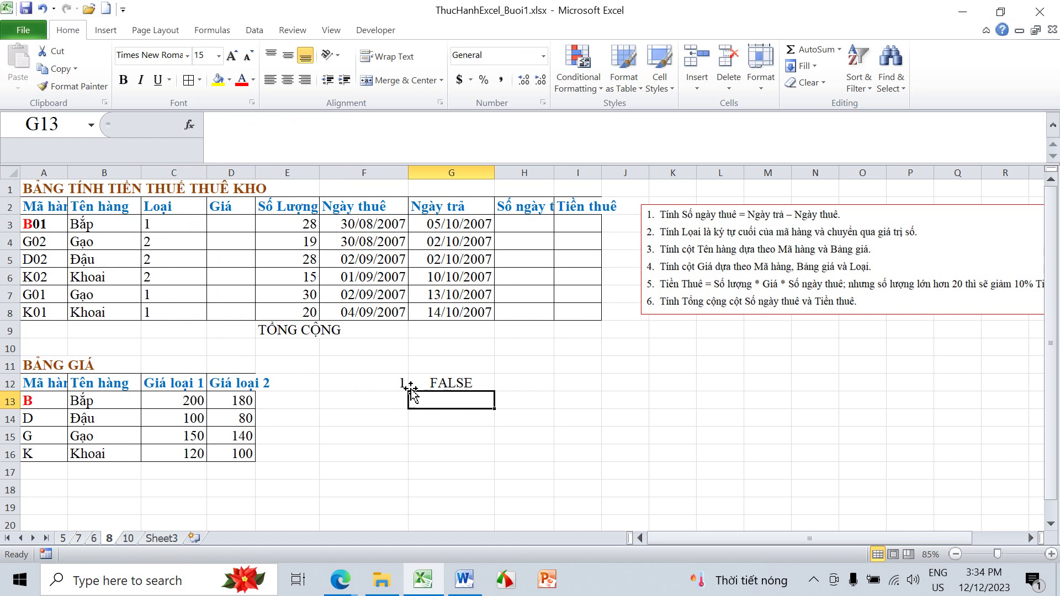
{"action": "left_click_drag", "start_coordinate": [402, 382], "coordinate": [425, 377]}
{"action": "key", "text": "Delete"}
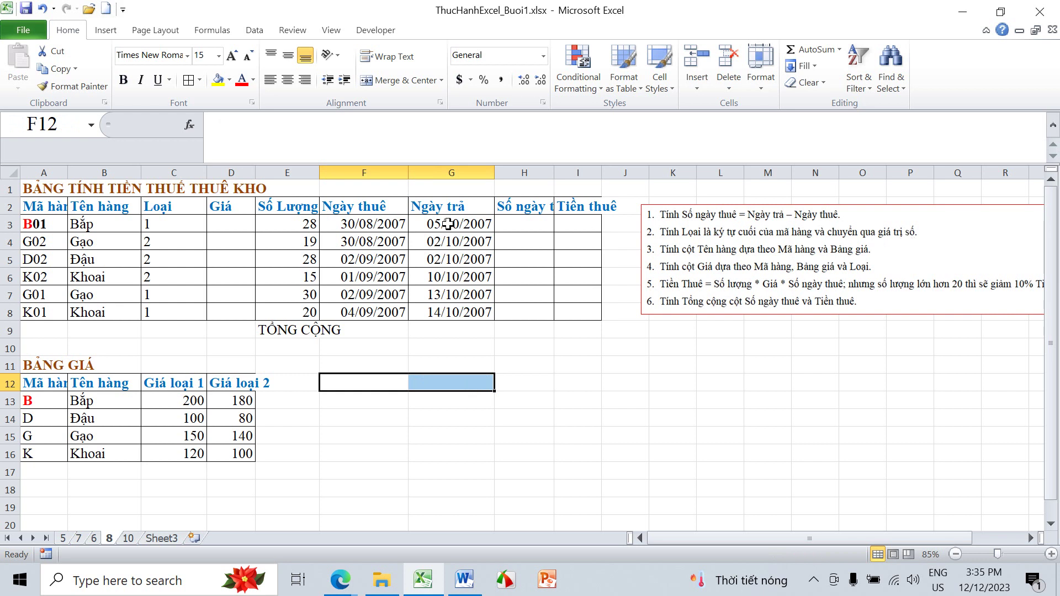
Change C3 to =VALUE(RIGHT(A3)) and copy it down through C8
{"action": "left_click", "coordinate": [178, 224]}
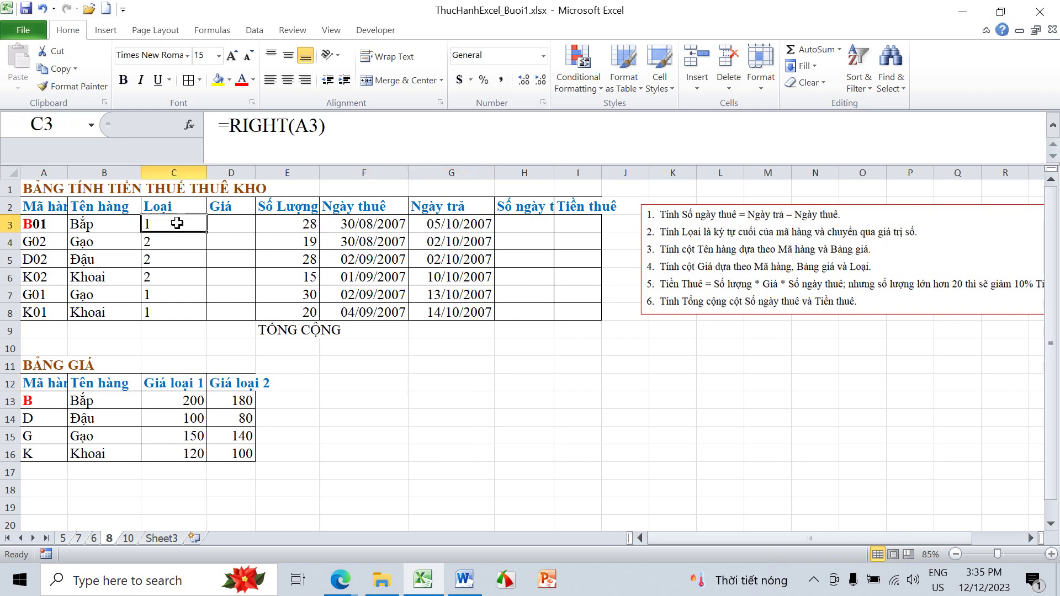
{"action": "left_click", "coordinate": [234, 127]}
{"action": "type", "text": "V"}
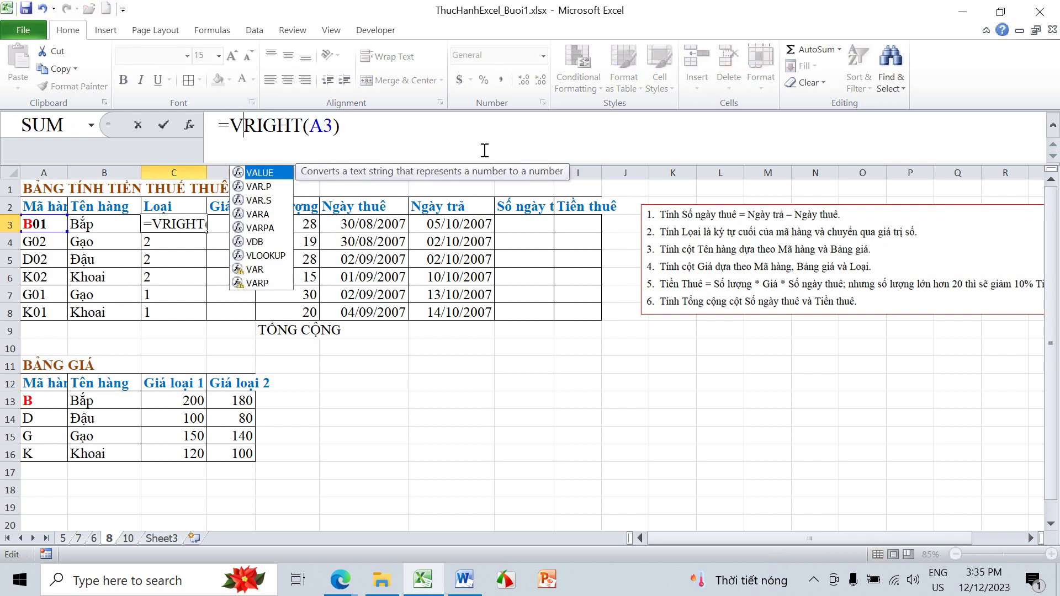
{"action": "type", "text": "ALUE( RIGHT(A3)"}
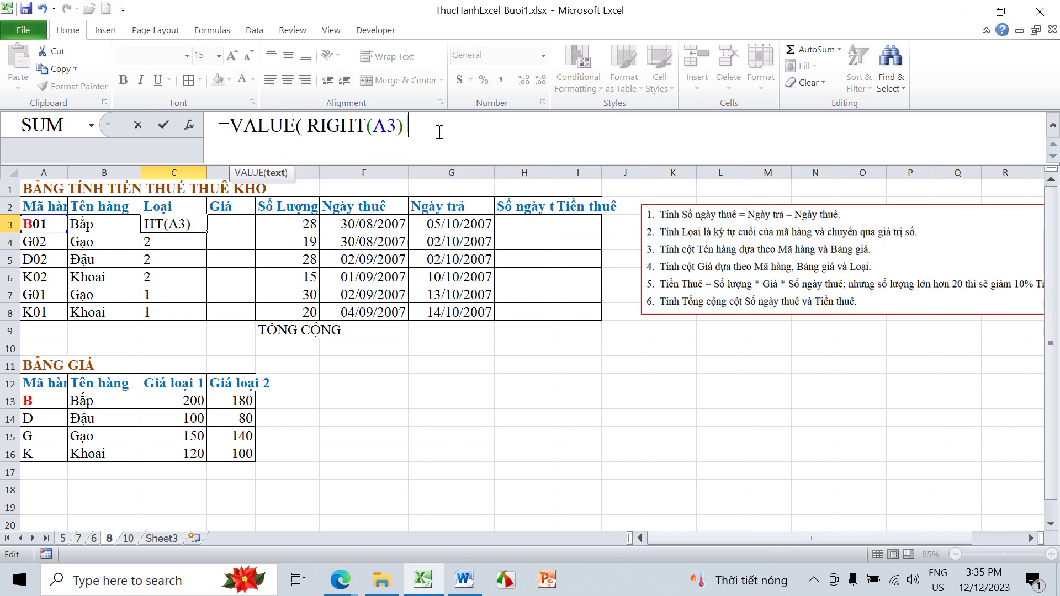
{"action": "type", "text": " )"}
{"action": "left_click", "coordinate": [303, 128]}
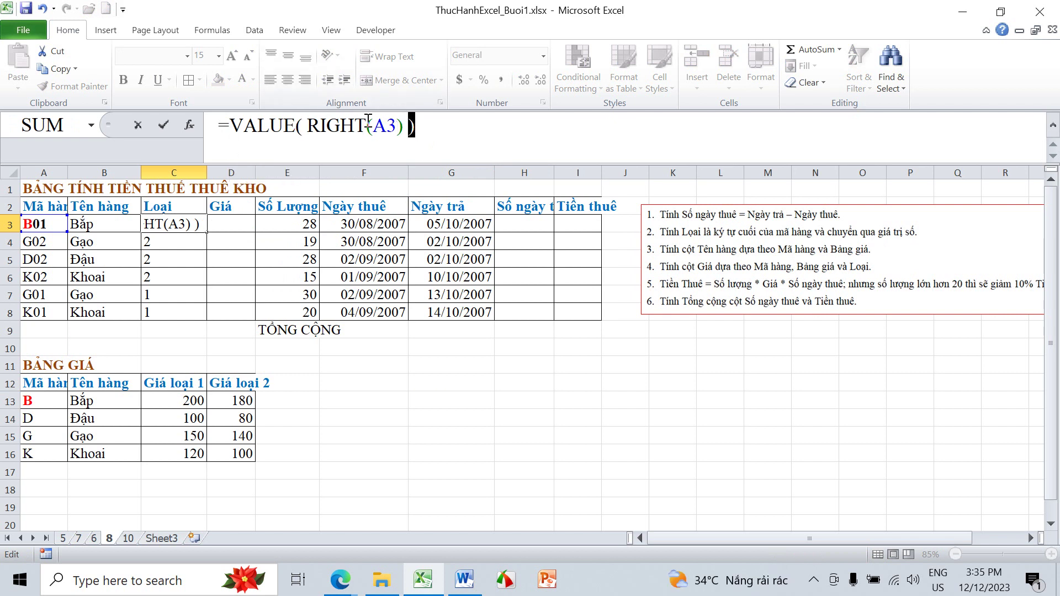
{"action": "left_click_drag", "start_coordinate": [307, 126], "coordinate": [408, 126]}
{"action": "left_click", "coordinate": [443, 131]}
{"action": "key", "text": "Return"}
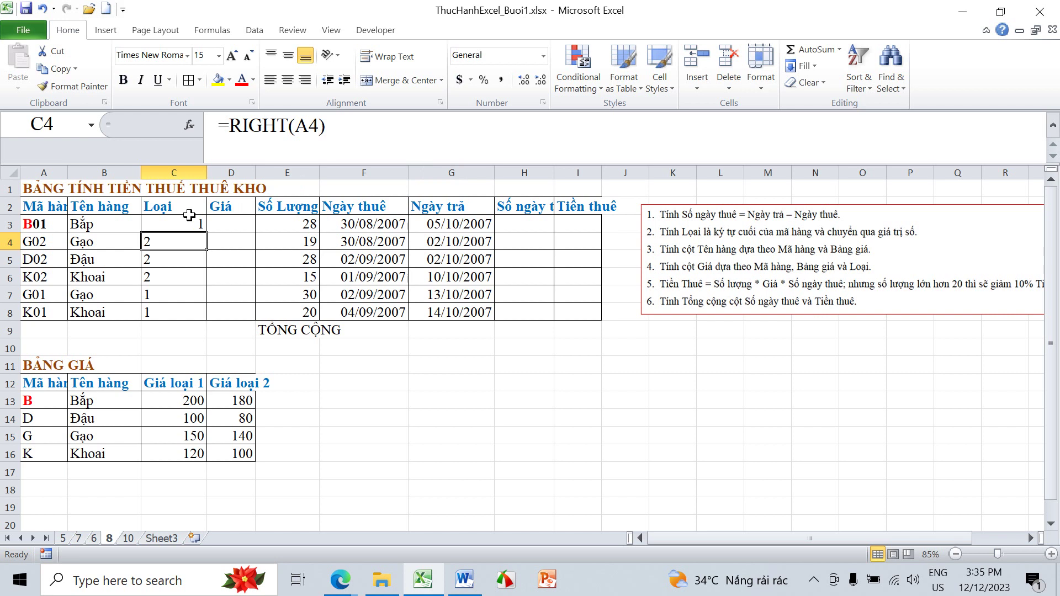
{"action": "left_click", "coordinate": [188, 218]}
{"action": "left_click_drag", "start_coordinate": [205, 230], "coordinate": [207, 312]}
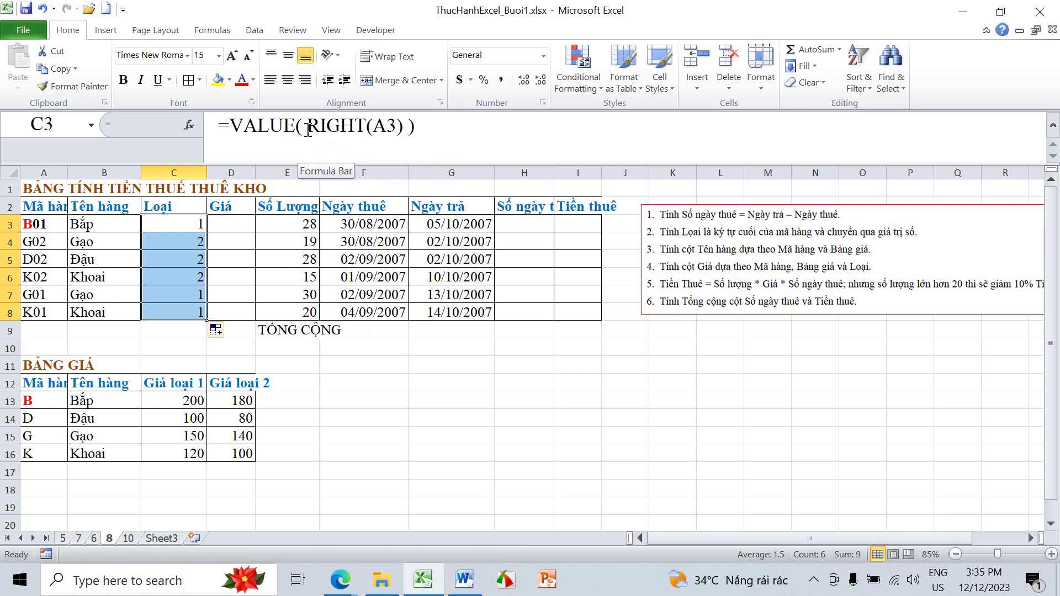
Rewrite C3 as =RIGHT(A3)*1 and fill it down to C8
{"action": "left_click", "coordinate": [195, 223]}
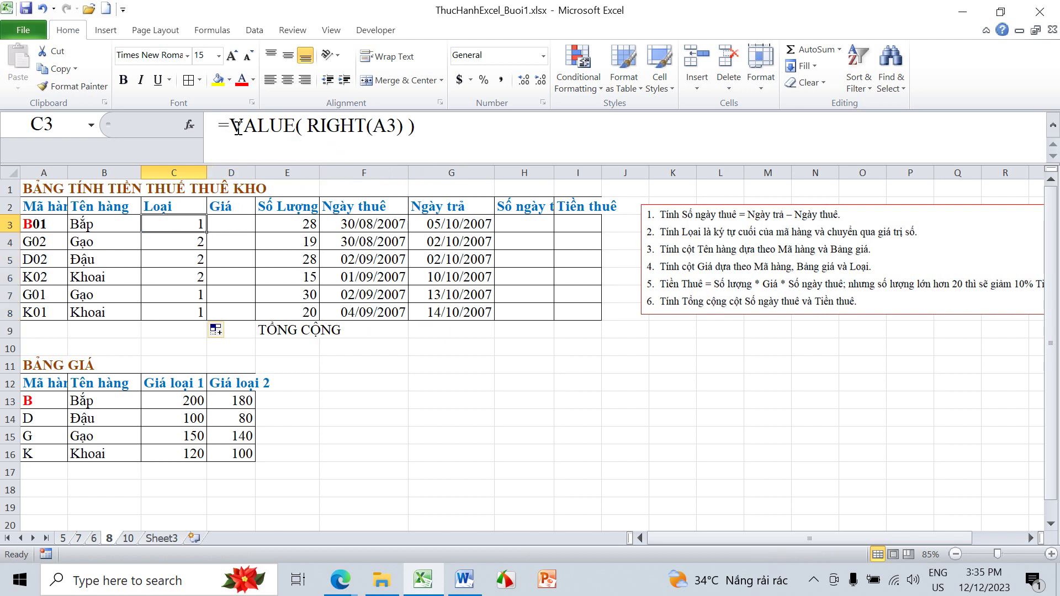
{"action": "left_click_drag", "start_coordinate": [237, 127], "coordinate": [303, 128]}
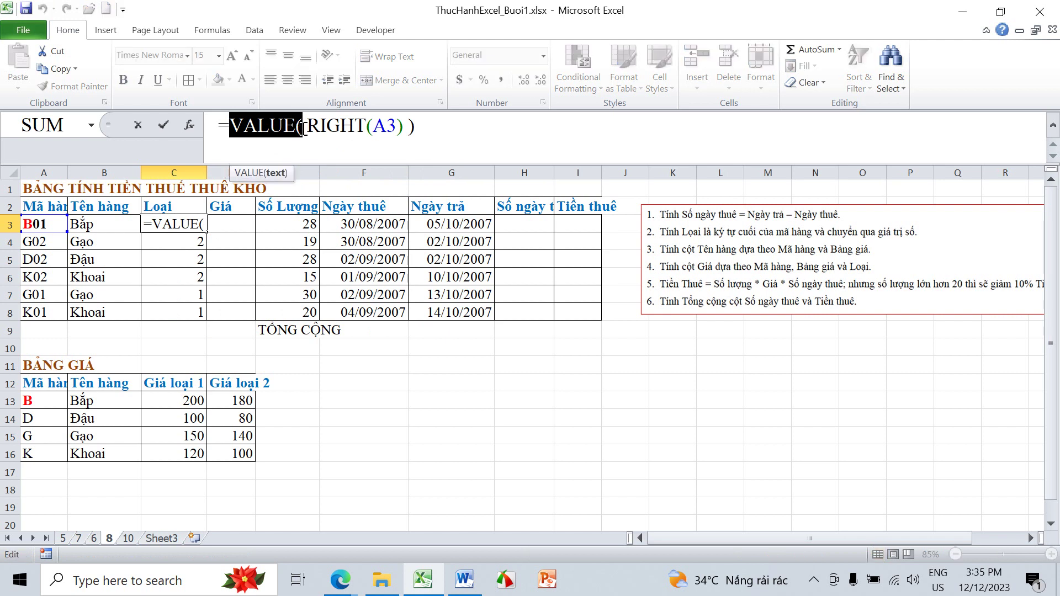
{"action": "key", "text": "Delete"}
{"action": "left_click", "coordinate": [376, 129]}
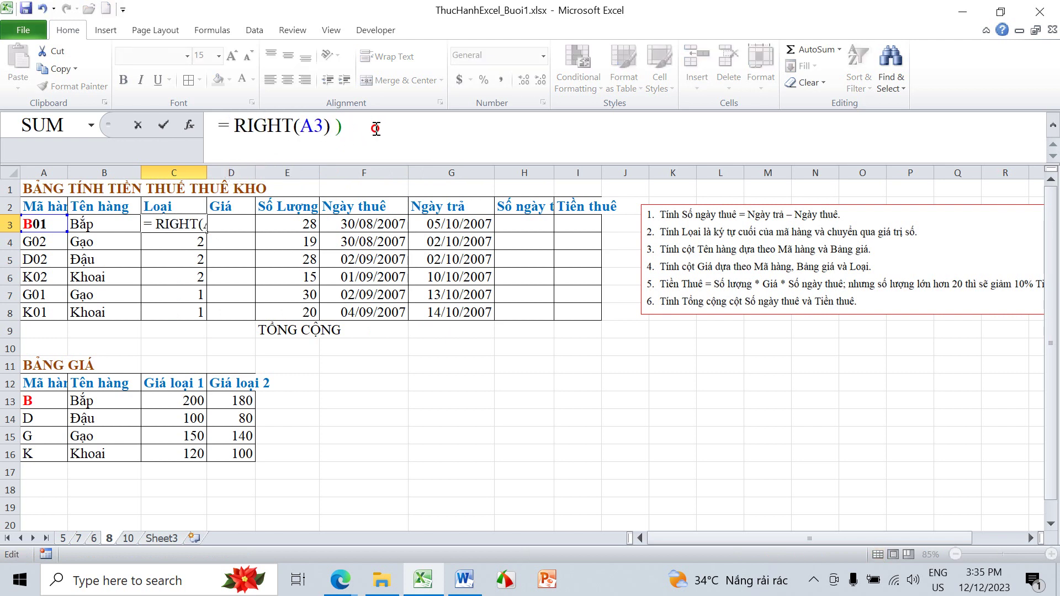
{"action": "key", "text": "BackSpace"}
{"action": "type", "text": "*"}
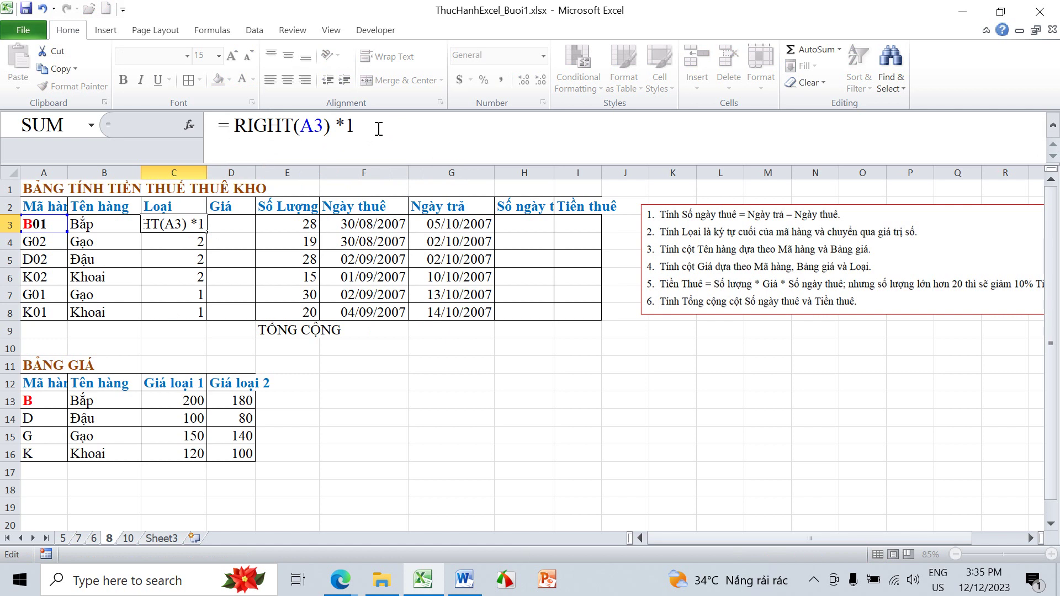
{"action": "key", "text": "Return"}
{"action": "left_click", "coordinate": [183, 221]}
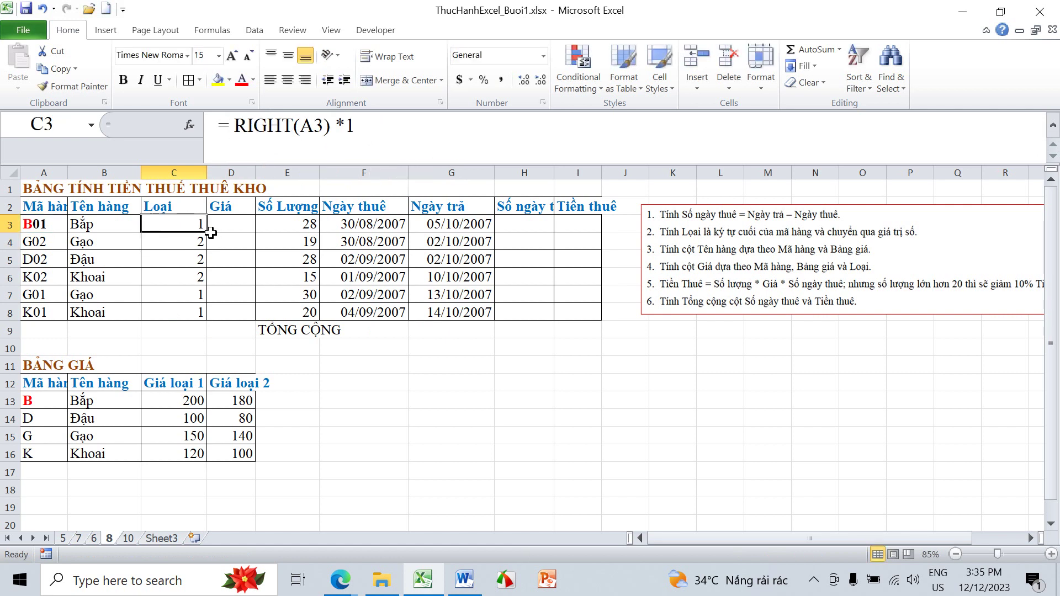
{"action": "double_click", "coordinate": [207, 233]}
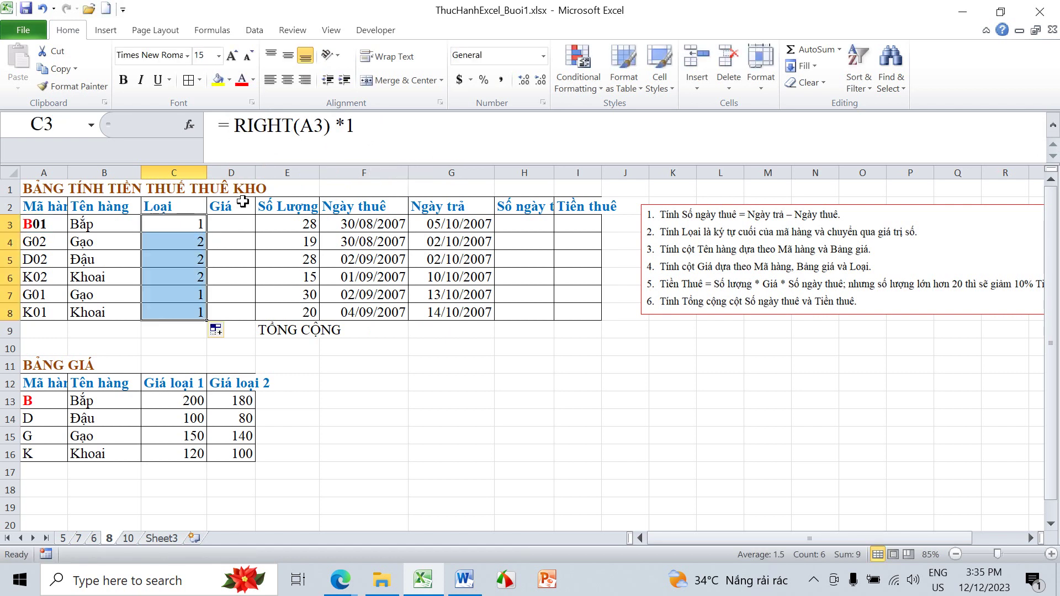
{"action": "left_click", "coordinate": [194, 224]}
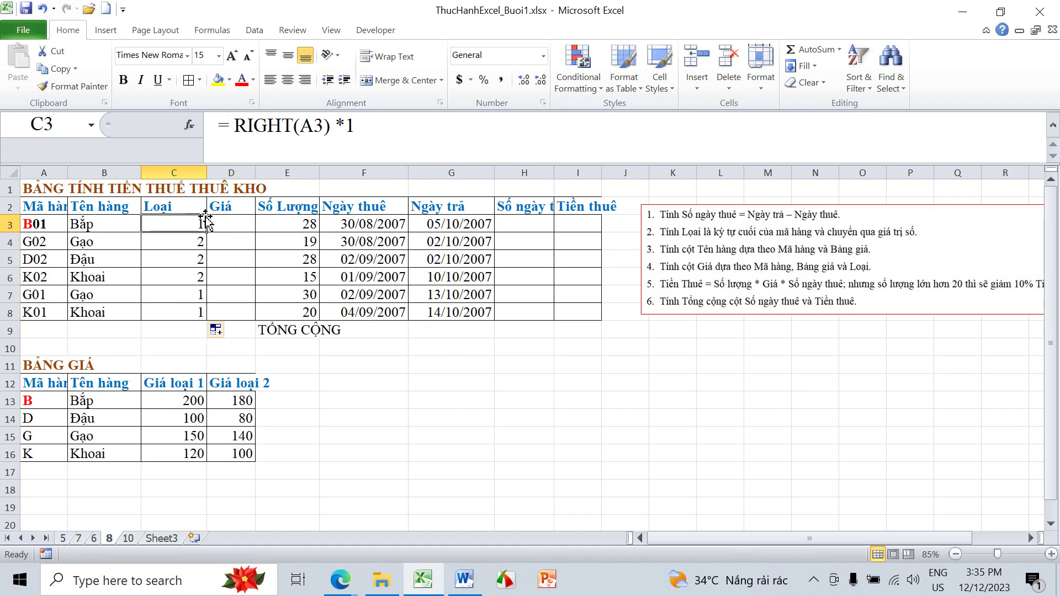
Check Bắp's prices in the BẢNG GIÁ table: 200 for type 1, 180 for type 2
{"action": "left_click", "coordinate": [231, 225]}
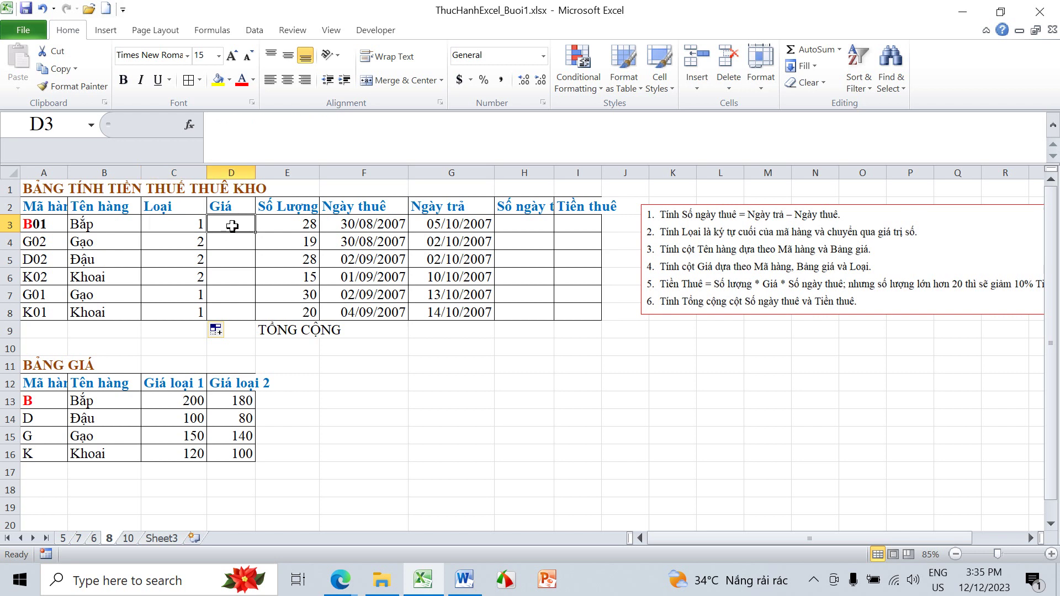
{"action": "left_click", "coordinate": [203, 383]}
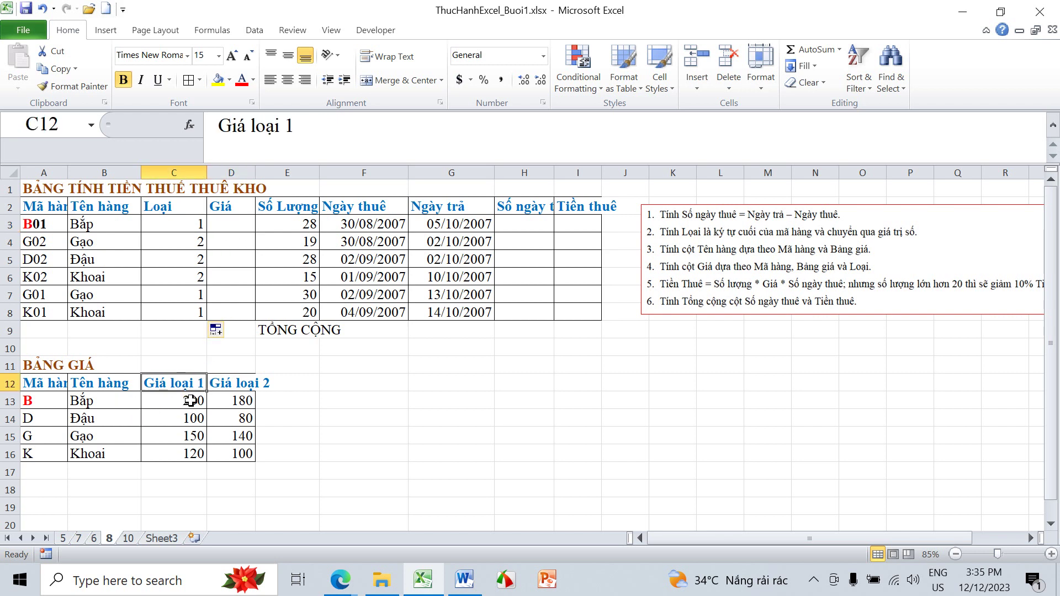
{"action": "left_click", "coordinate": [189, 401]}
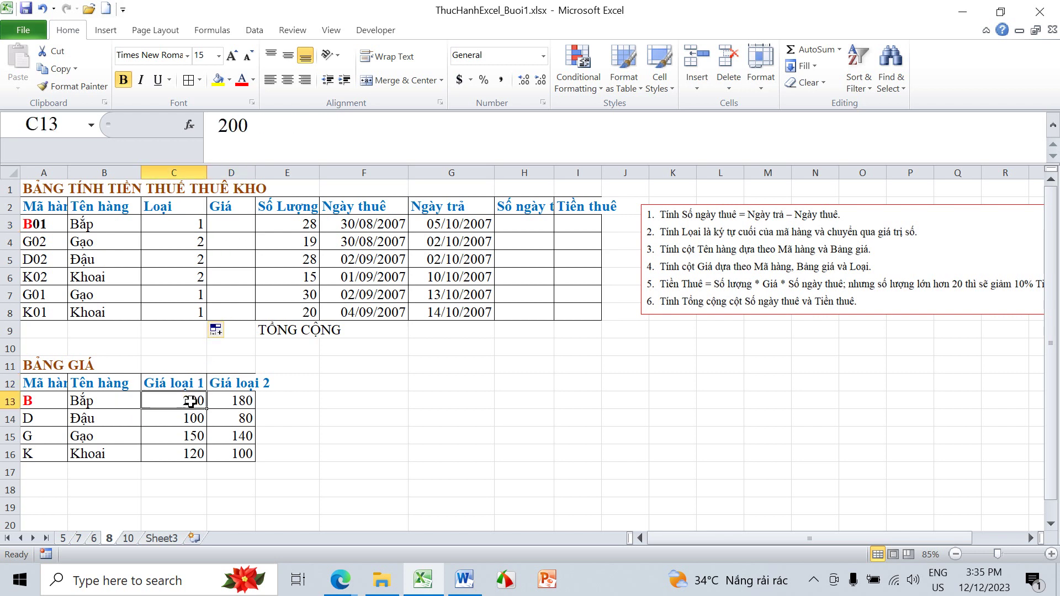
{"action": "left_click", "coordinate": [241, 404]}
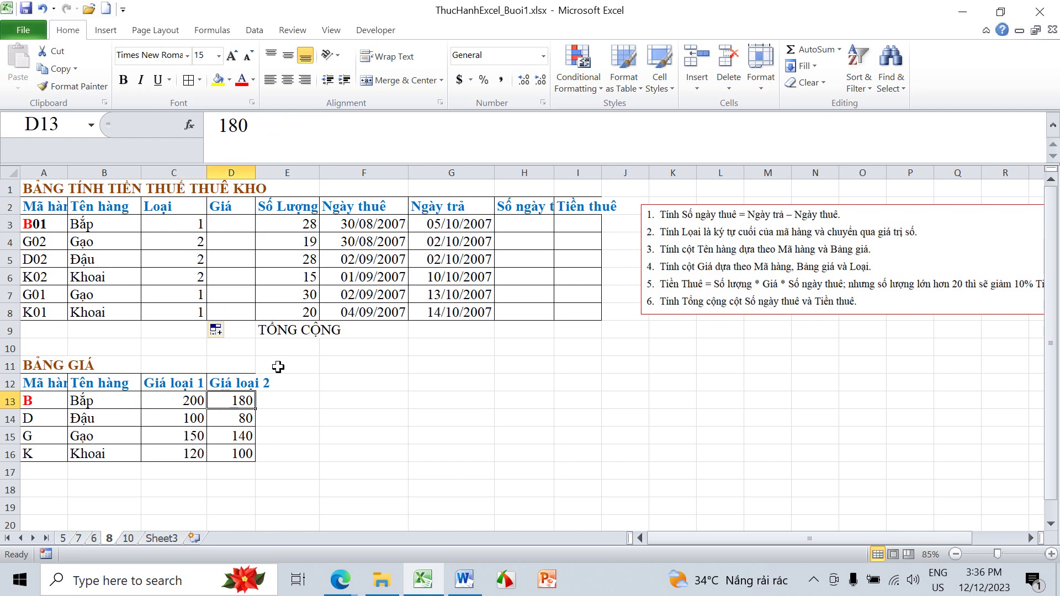
In D3 type =VLOOKUP(LEFT(A3),$A$13:$D$16, ? ,0) and select the ? placeholder
{"action": "left_click", "coordinate": [226, 223]}
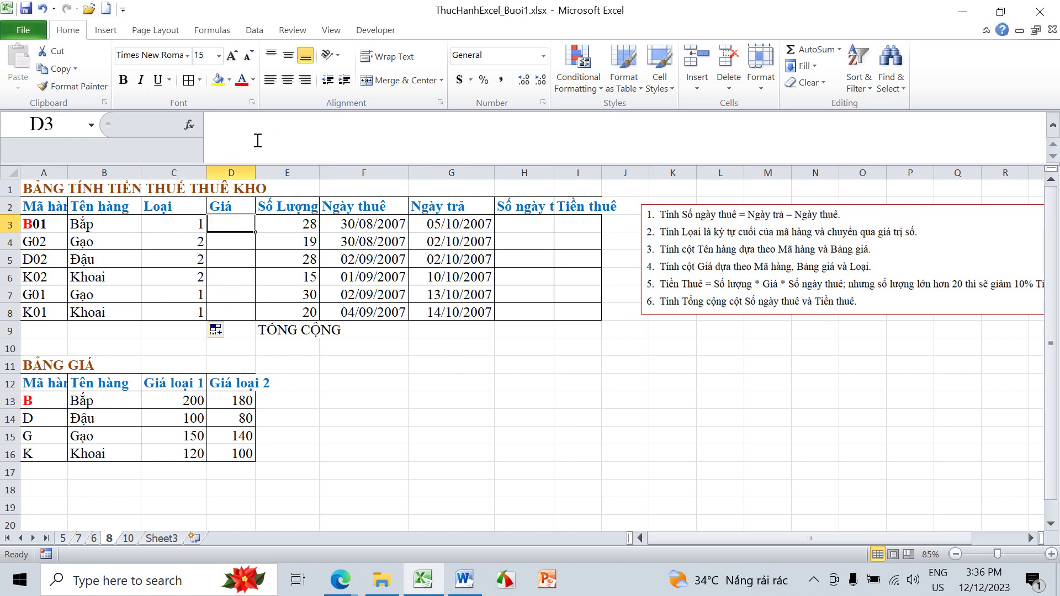
{"action": "left_click", "coordinate": [258, 140]}
{"action": "type", "text": "="}
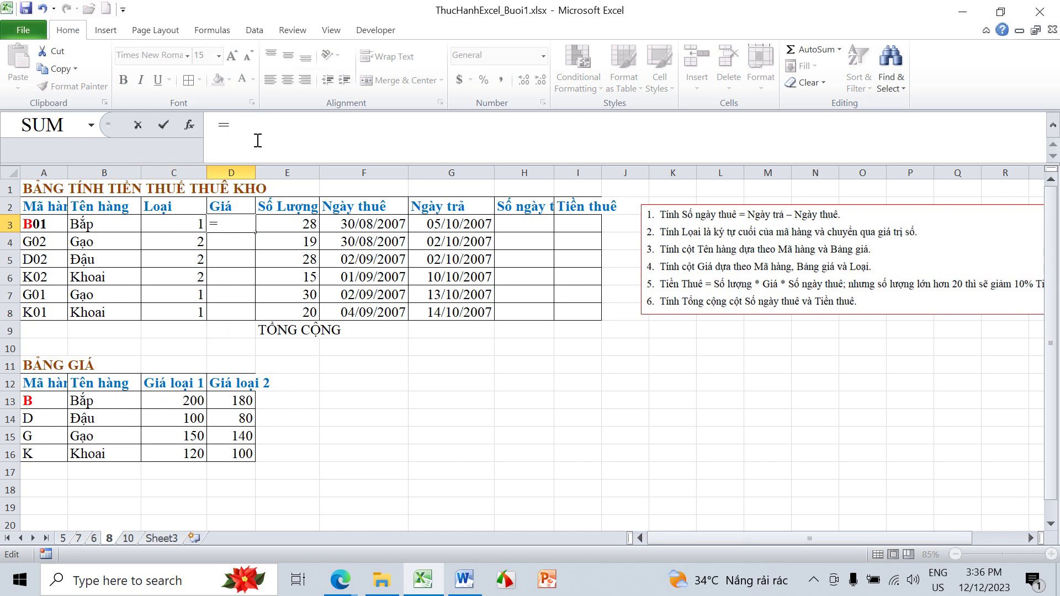
{"action": "type", "text": "VLOOKUP"}
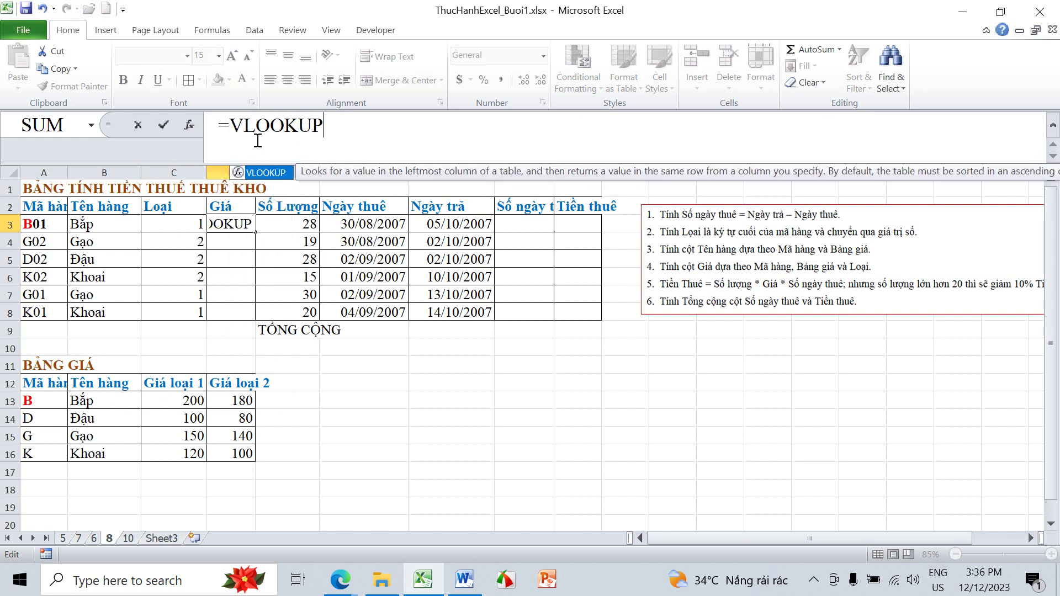
{"action": "type", "text": "("}
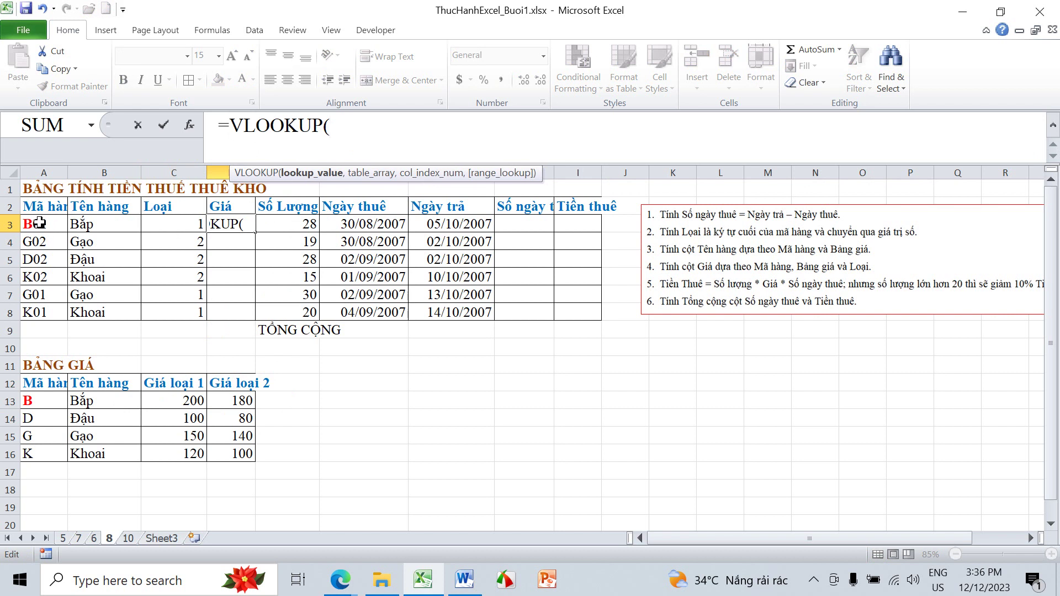
{"action": "type", "text": "LEFT"}
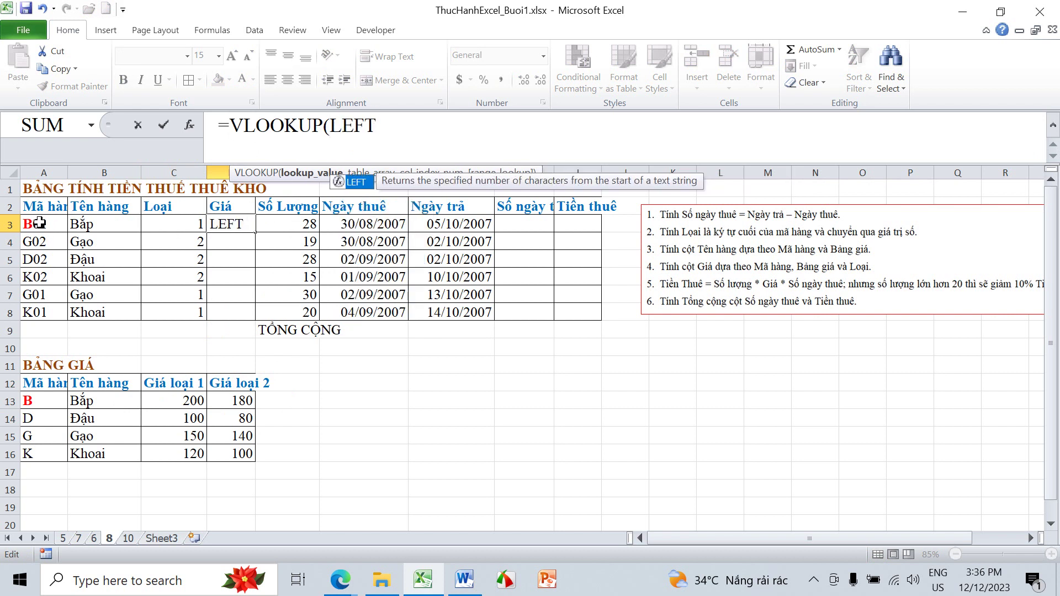
{"action": "type", "text": "("}
{"action": "left_click", "coordinate": [39, 222]}
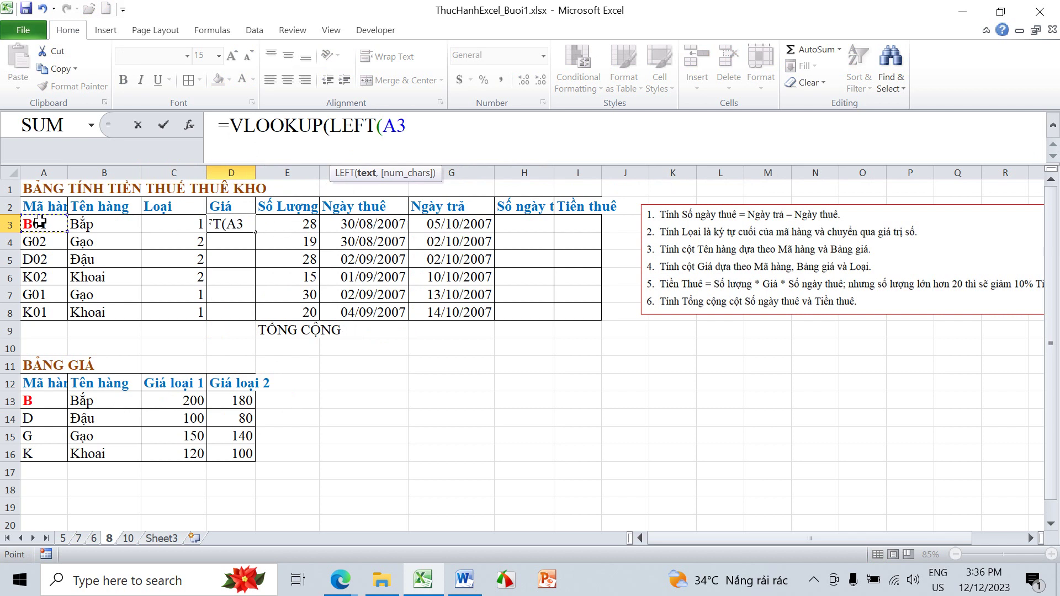
{"action": "type", "text": ")"}
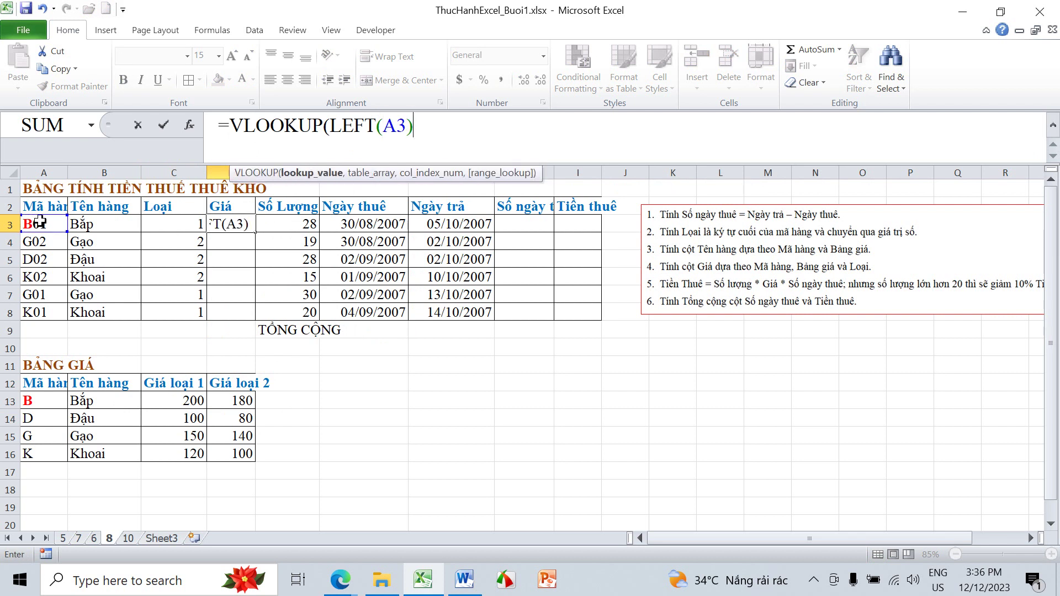
{"action": "type", "text": ","}
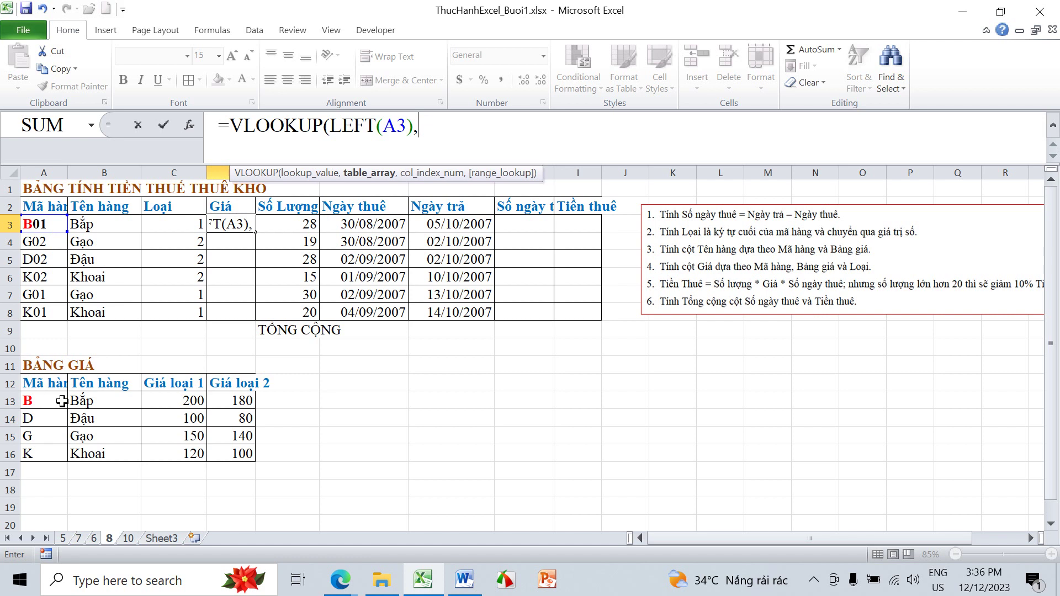
{"action": "left_click_drag", "start_coordinate": [40, 400], "coordinate": [228, 450]}
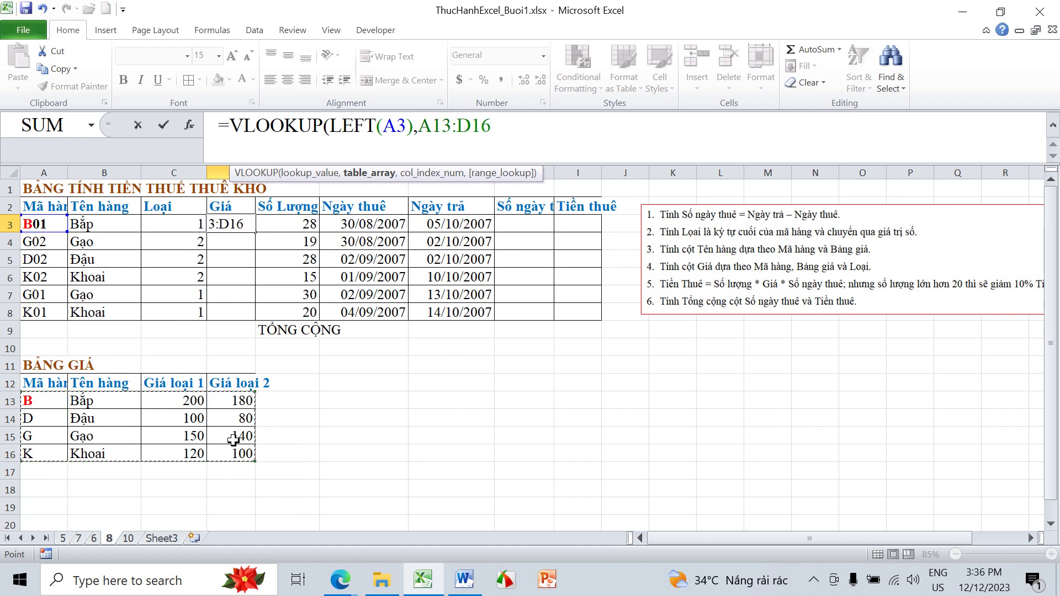
{"action": "key", "text": "F4"}
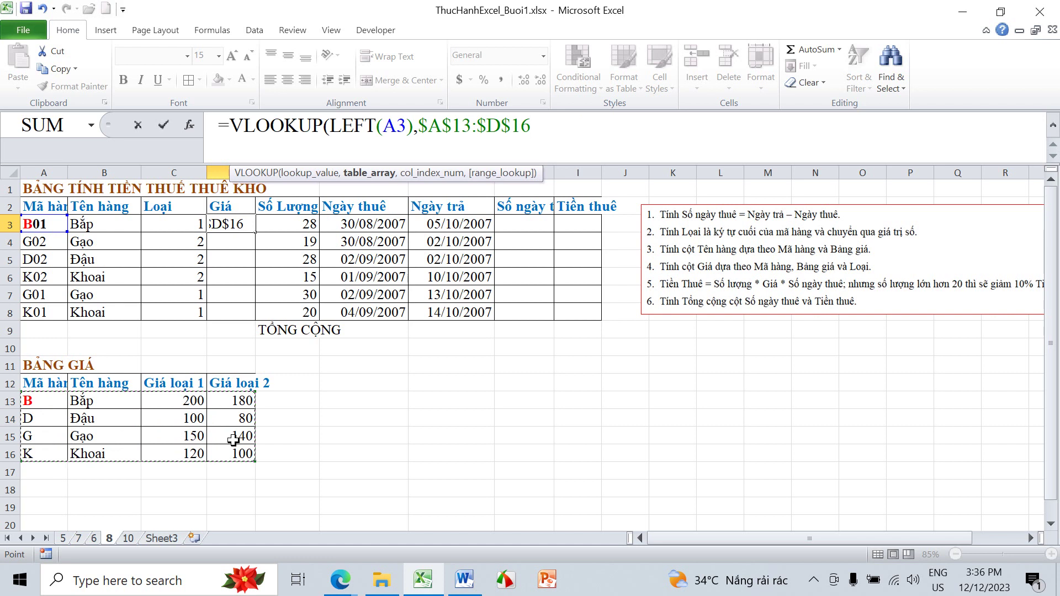
{"action": "type", "text": ", "}
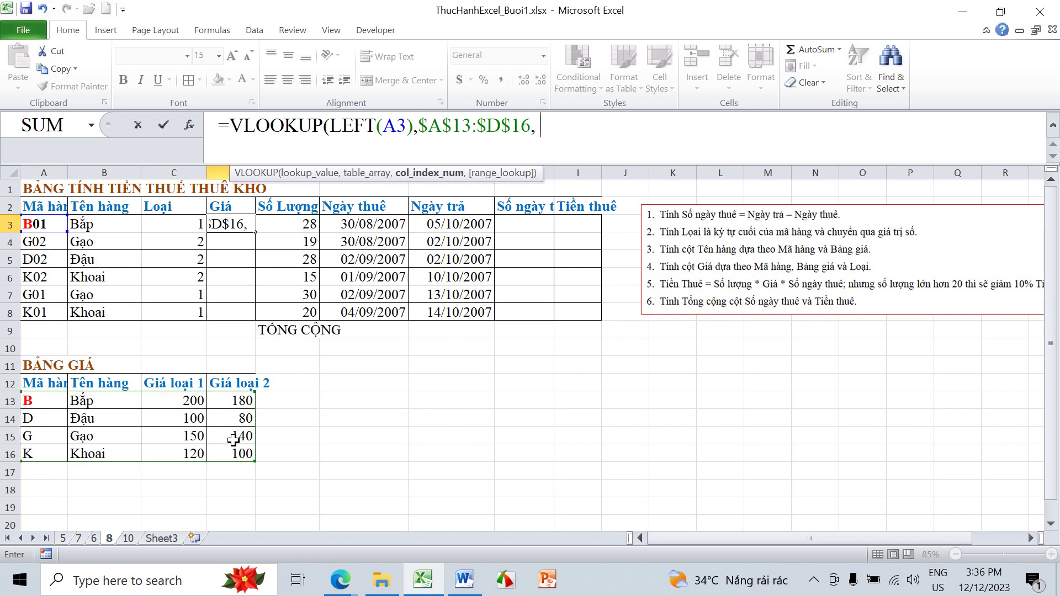
{"action": "type", "text": "?"}
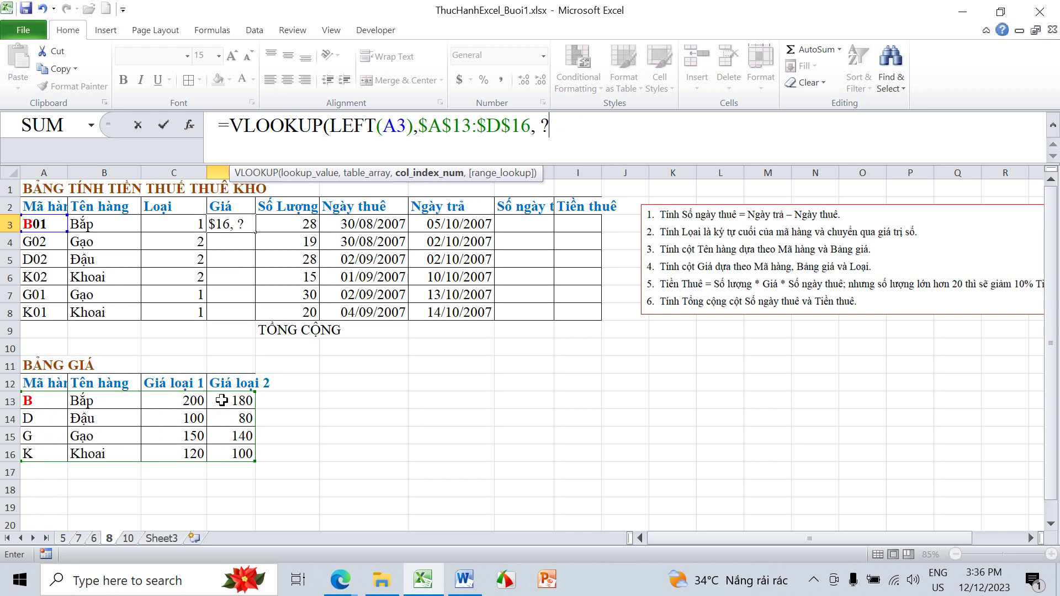
{"action": "type", "text": " ,"}
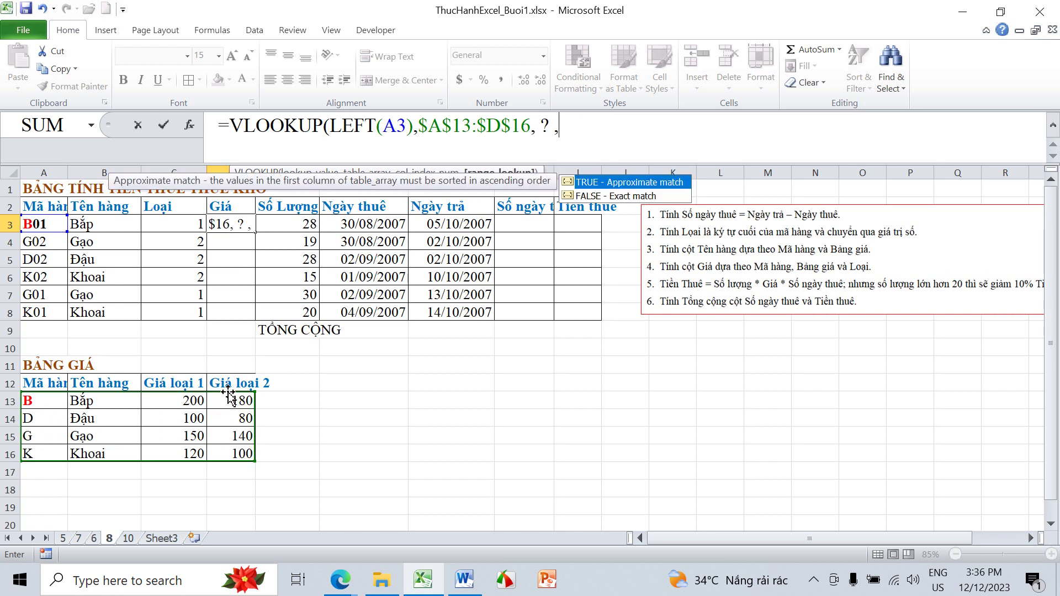
{"action": "type", "text": "0)"}
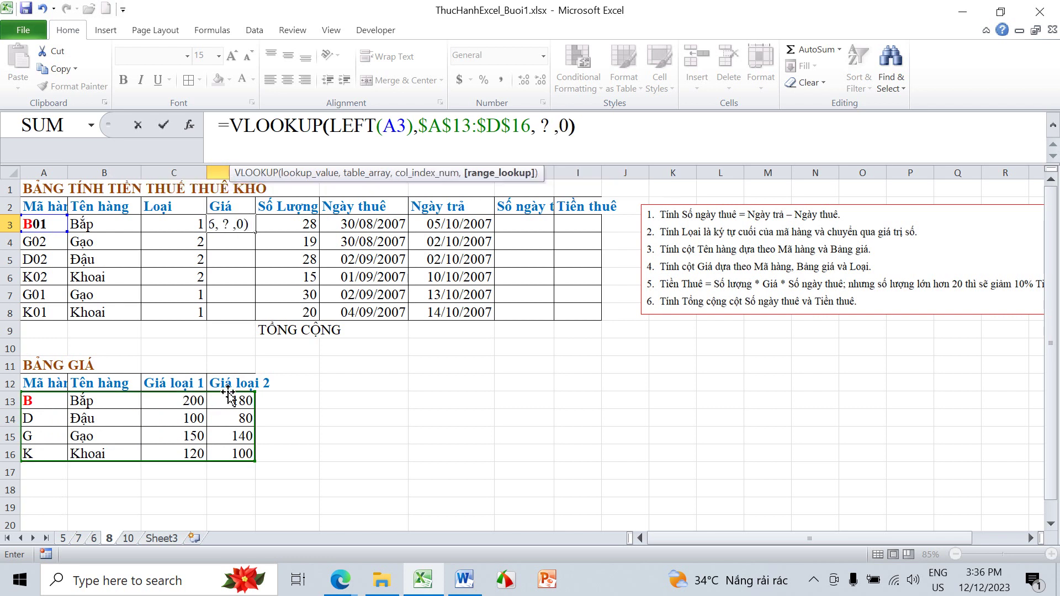
{"action": "double_click", "coordinate": [544, 127]}
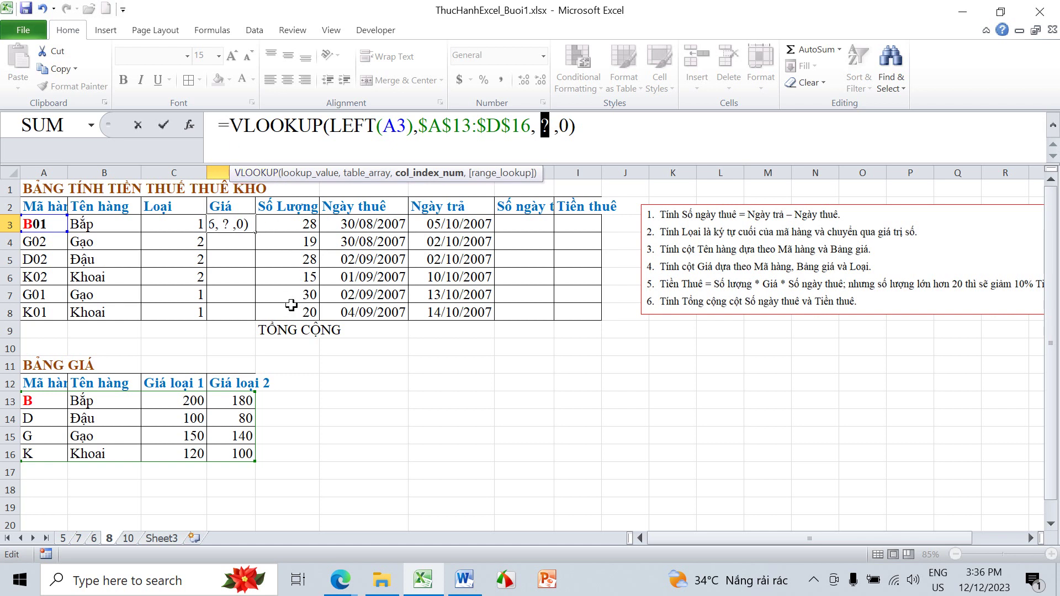
Replace the placeholder column number with IF(RIGHT(A3)="1",3,4)
{"action": "type", "text": "I"}
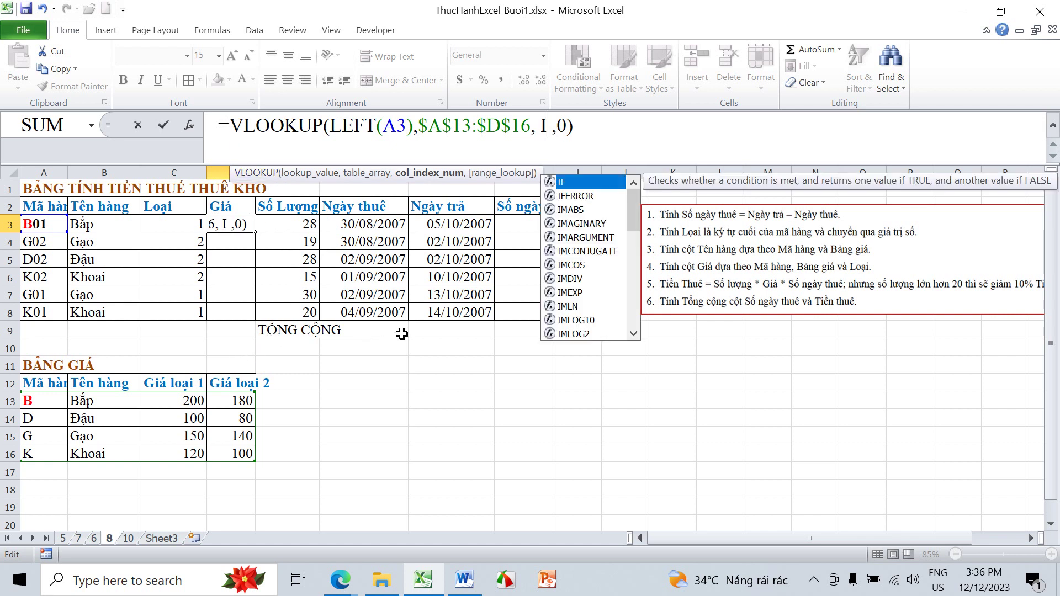
{"action": "type", "text": "F("}
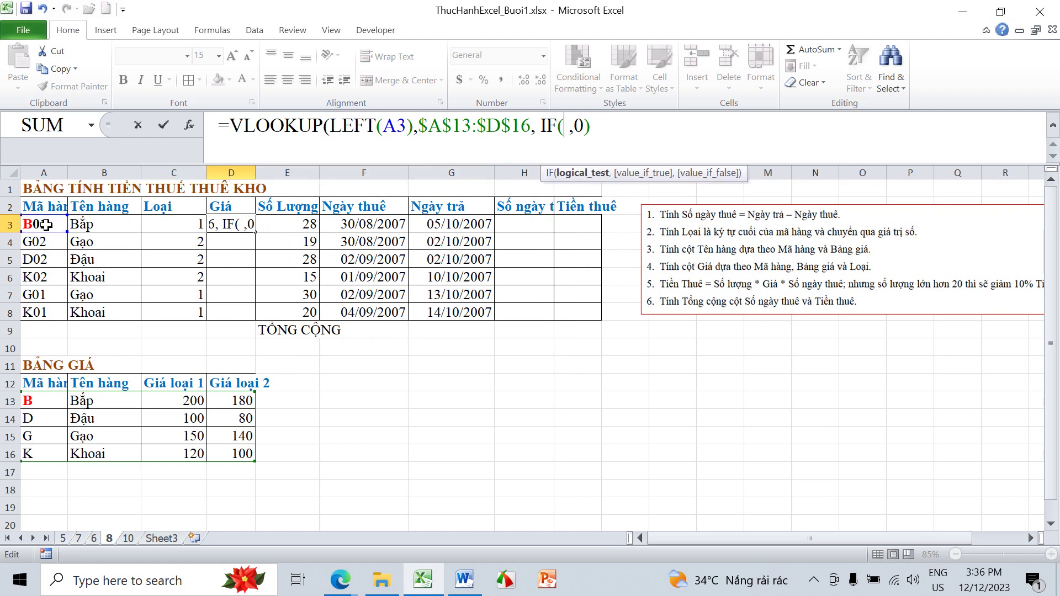
{"action": "type", "text": "RI"}
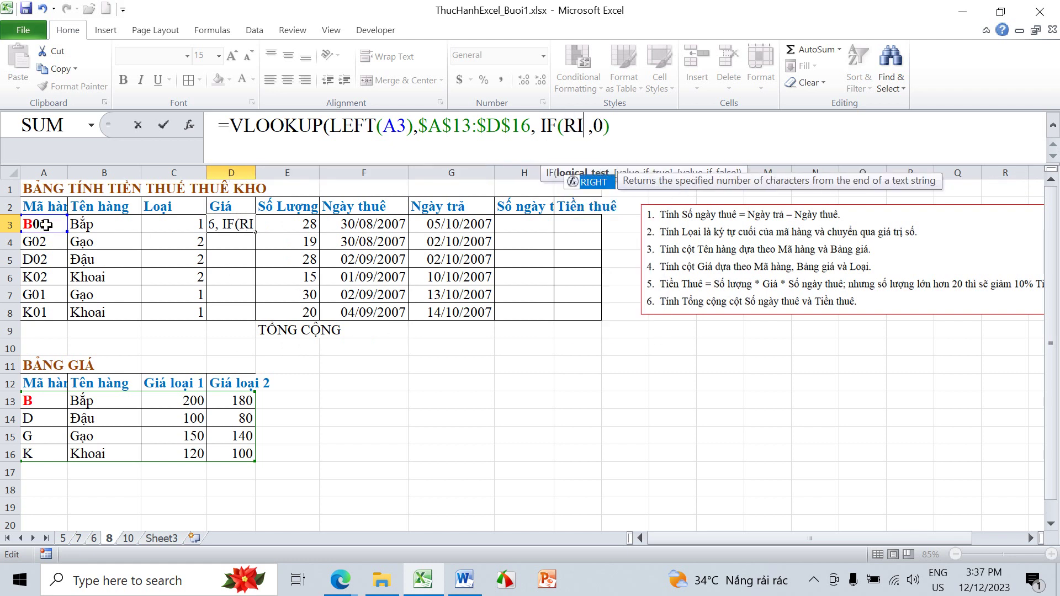
{"action": "type", "text": "GHT("}
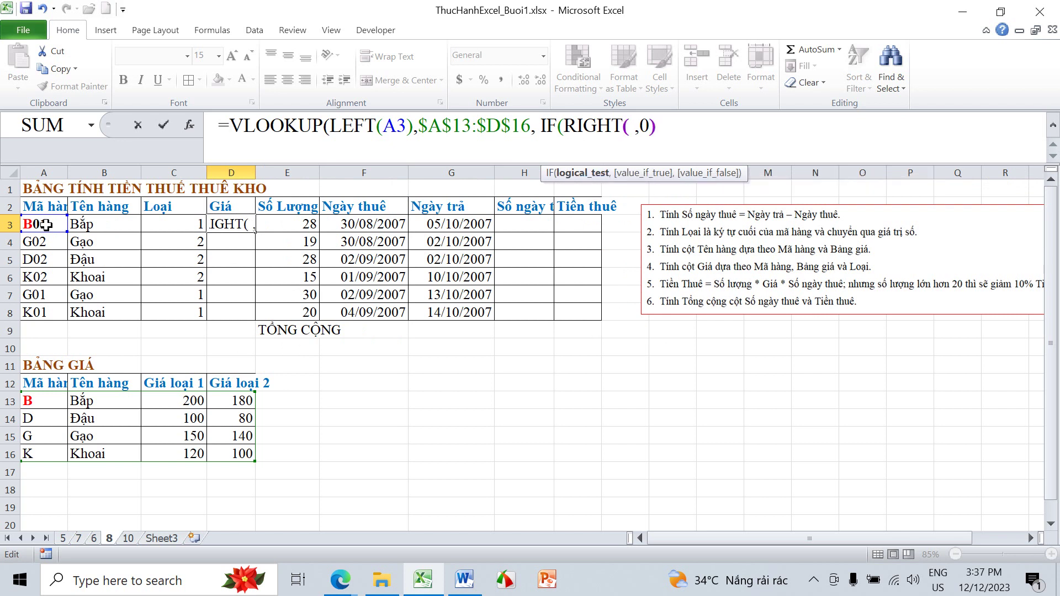
{"action": "left_click", "coordinate": [34, 225]}
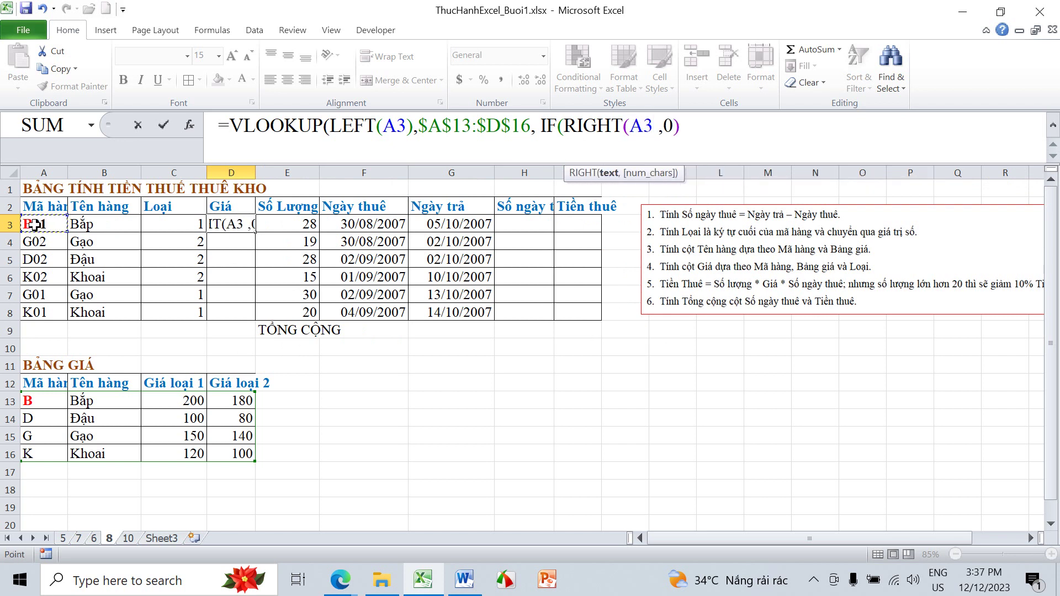
{"action": "type", "text": ")"}
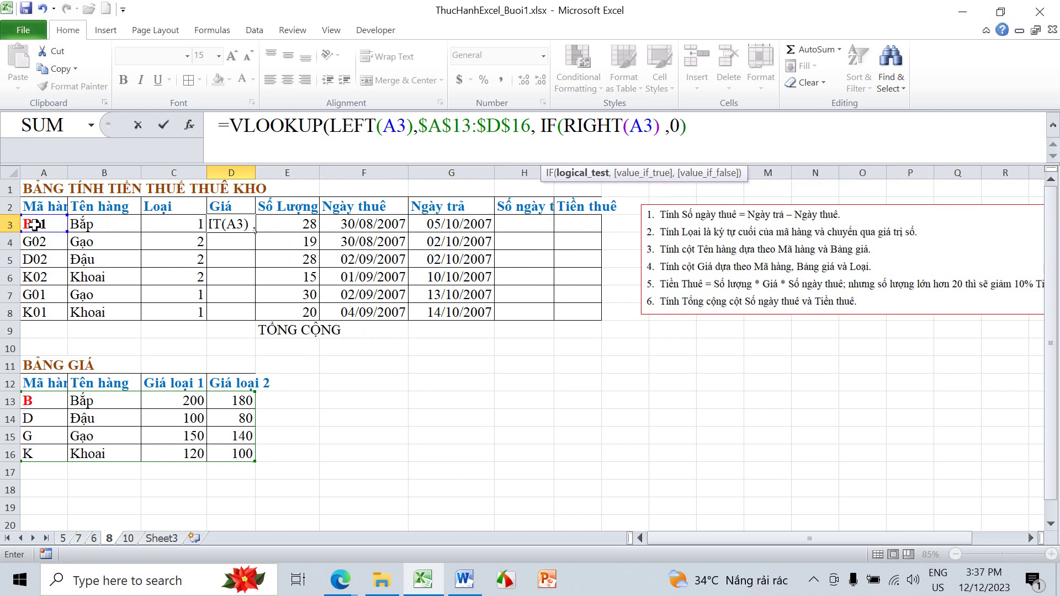
{"action": "type", "text": "="}
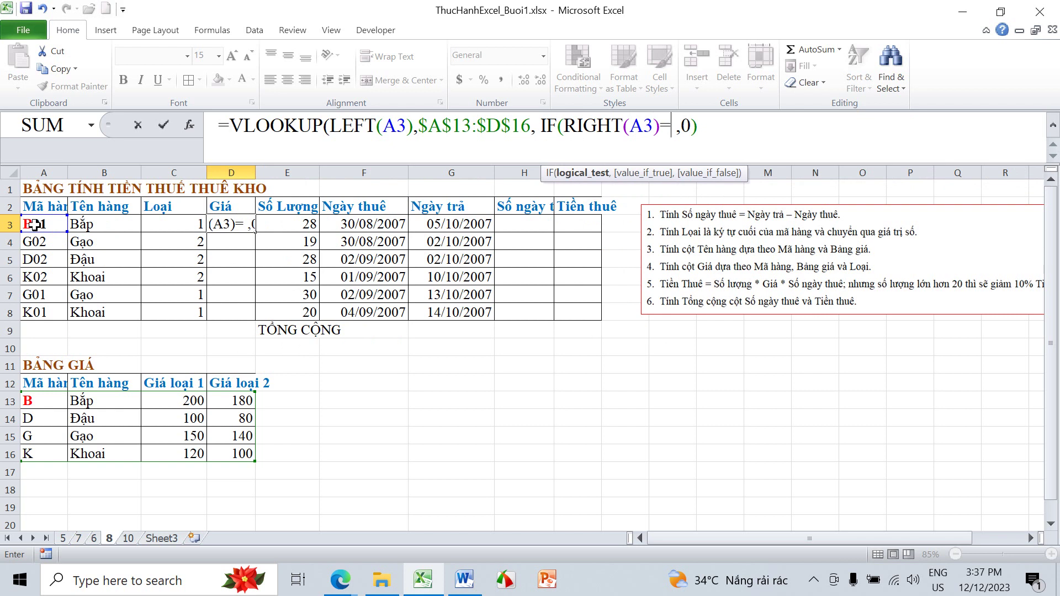
{"action": "type", "text": "\"1"}
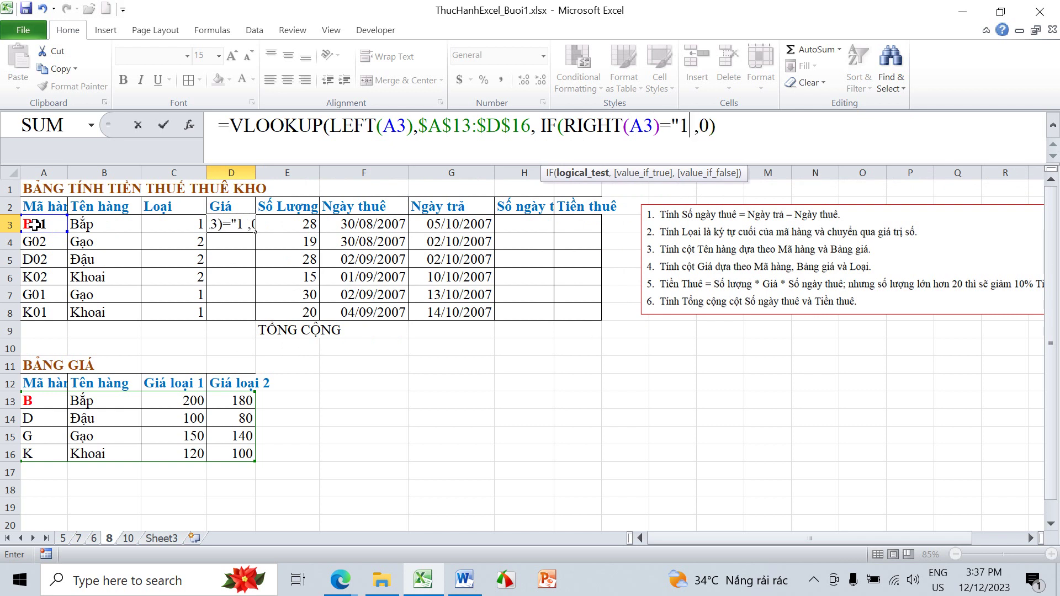
{"action": "type", "text": "\""}
{"action": "type", "text": ","}
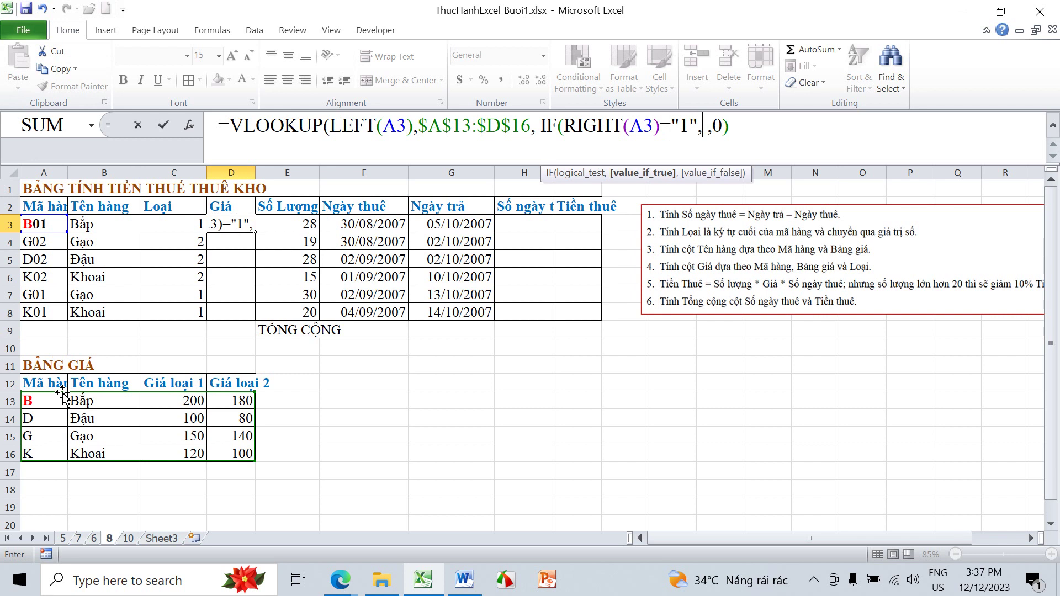
{"action": "type", "text": "3,"}
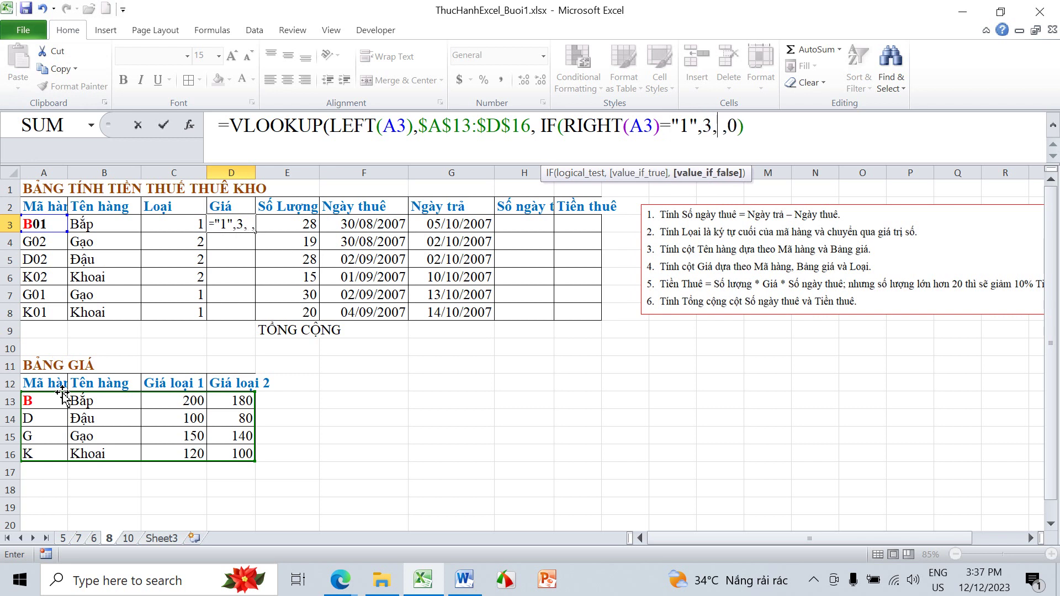
{"action": "type", "text": "4)"}
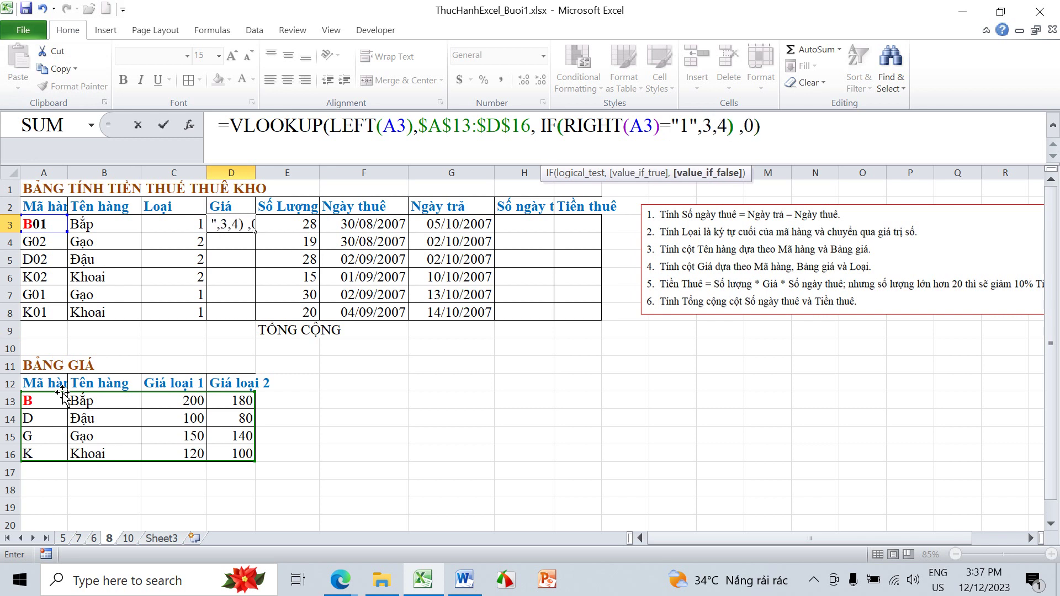
Review the formula's arguments and commit D3's price formula, which returns 200
{"action": "left_click", "coordinate": [376, 125]}
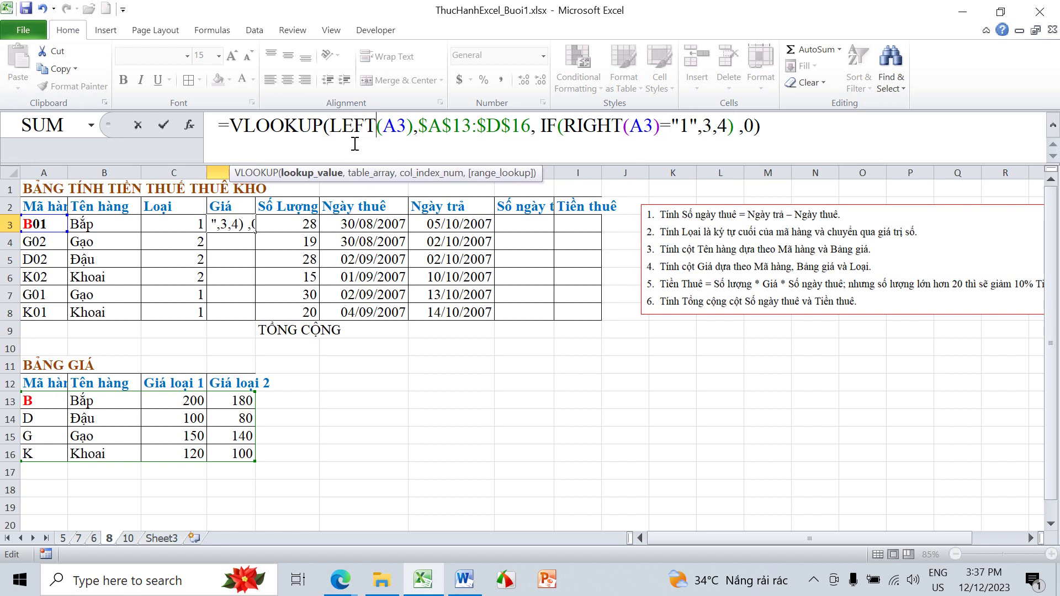
{"action": "left_click", "coordinate": [322, 173]}
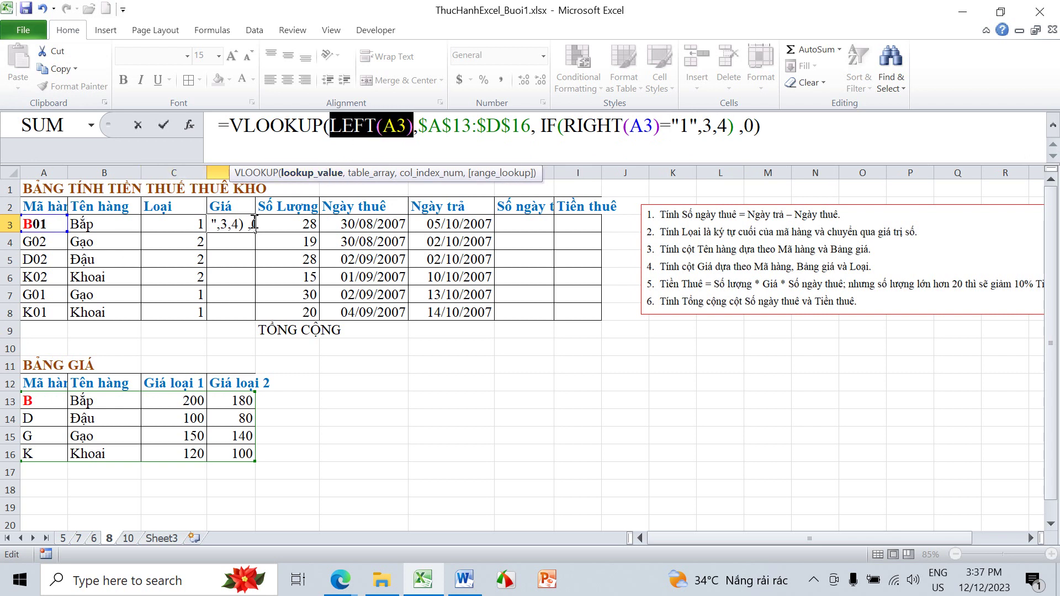
{"action": "left_click", "coordinate": [420, 174]}
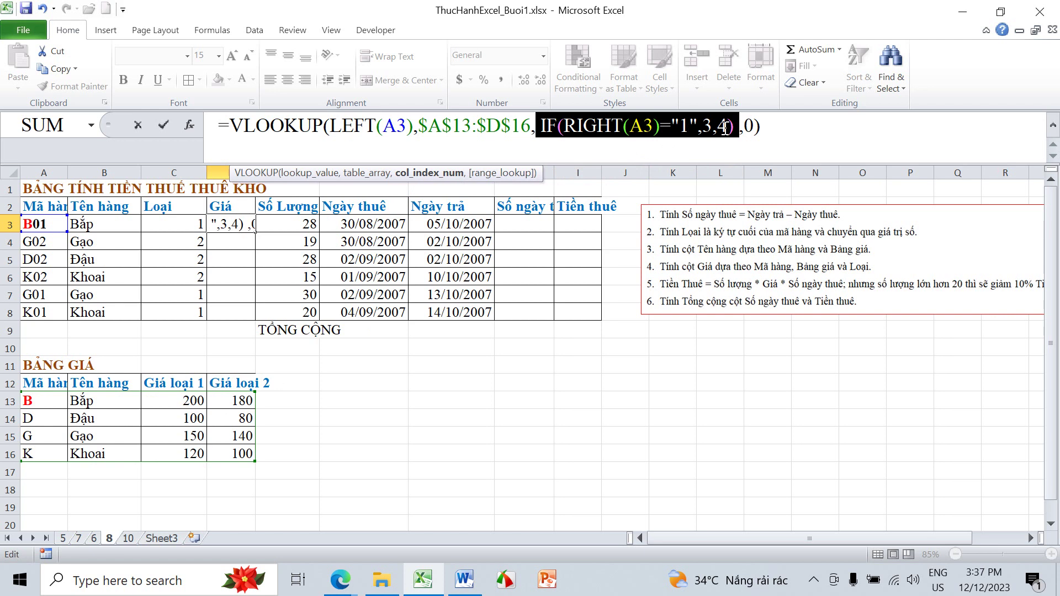
{"action": "key", "text": "Return"}
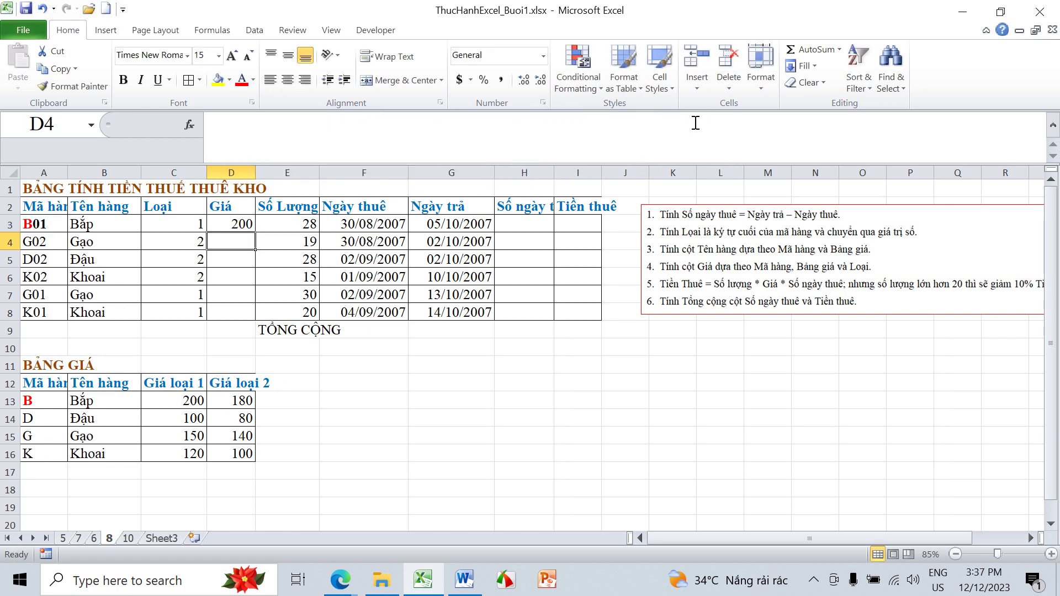
{"action": "left_click", "coordinate": [228, 225]}
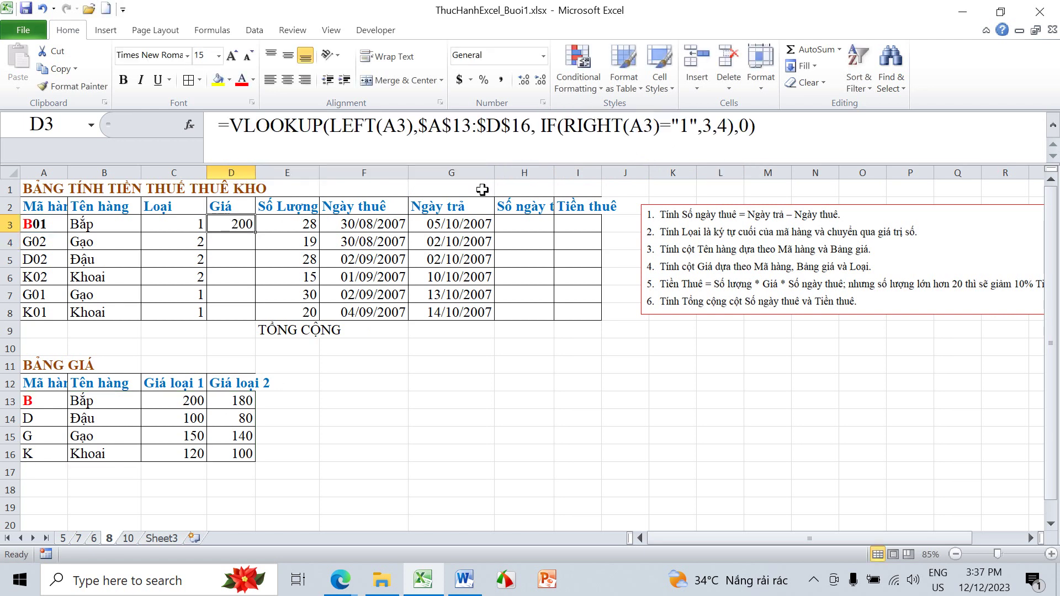
Change D3's column-index argument to IF(C3=1,3,4), keeping the result 200
{"action": "left_click", "coordinate": [564, 135]}
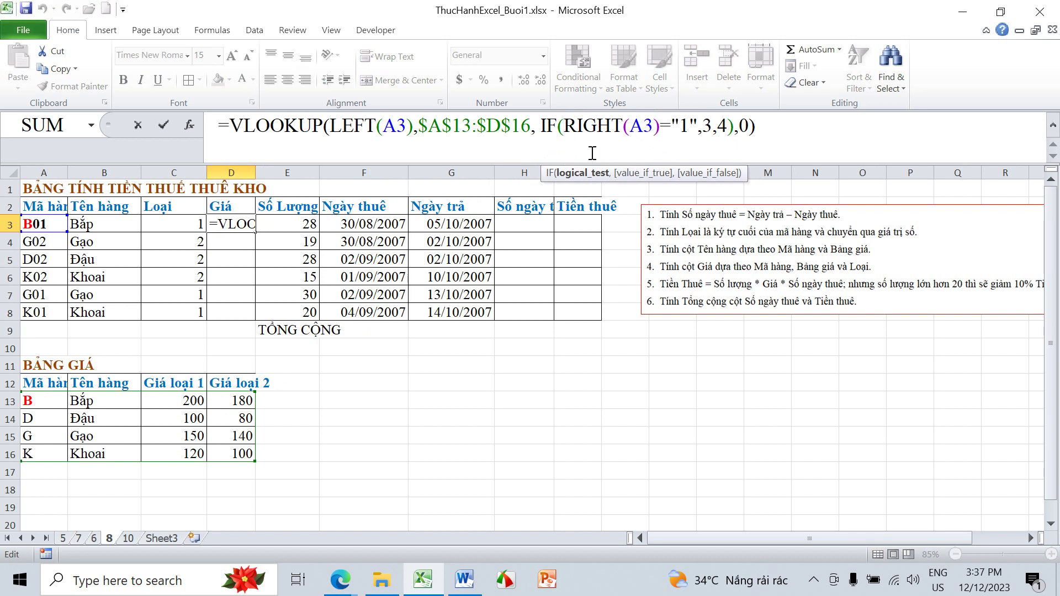
{"action": "left_click", "coordinate": [541, 128]}
{"action": "left_click", "coordinate": [432, 174]}
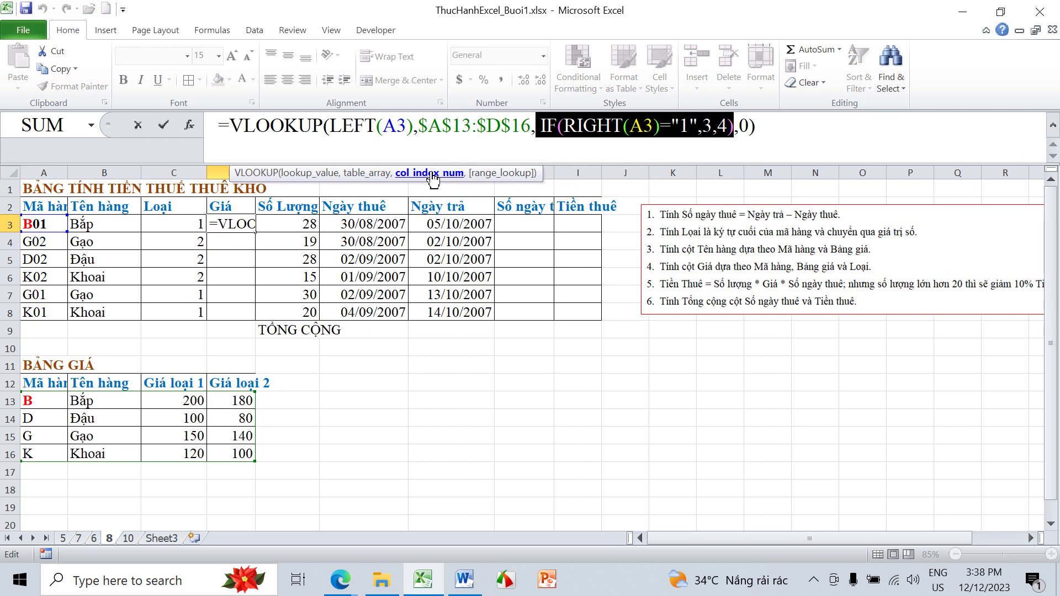
{"action": "type", "text": "IF"}
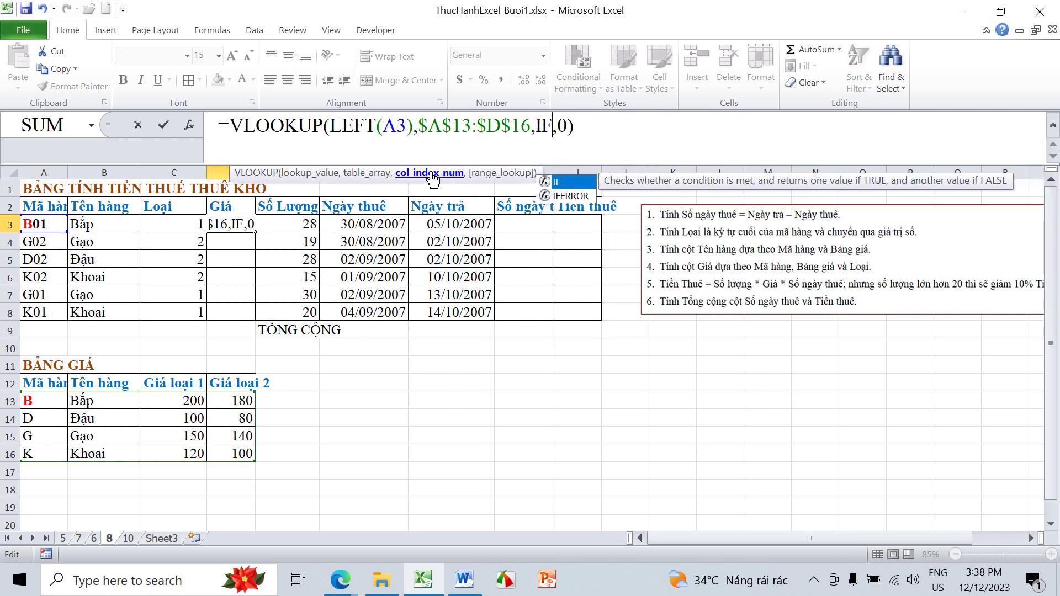
{"action": "type", "text": "("}
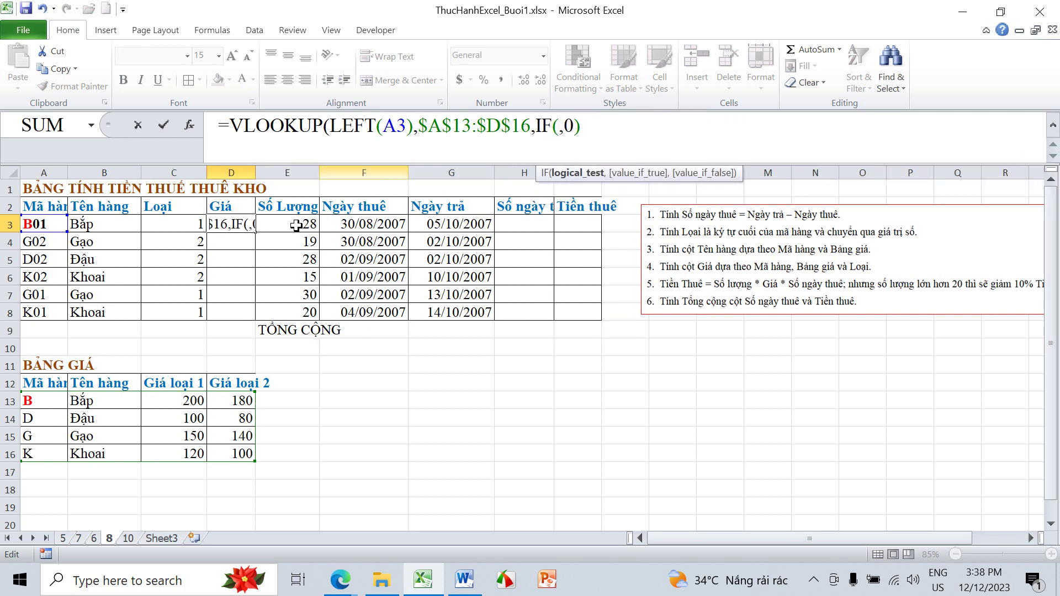
{"action": "left_click", "coordinate": [173, 220]}
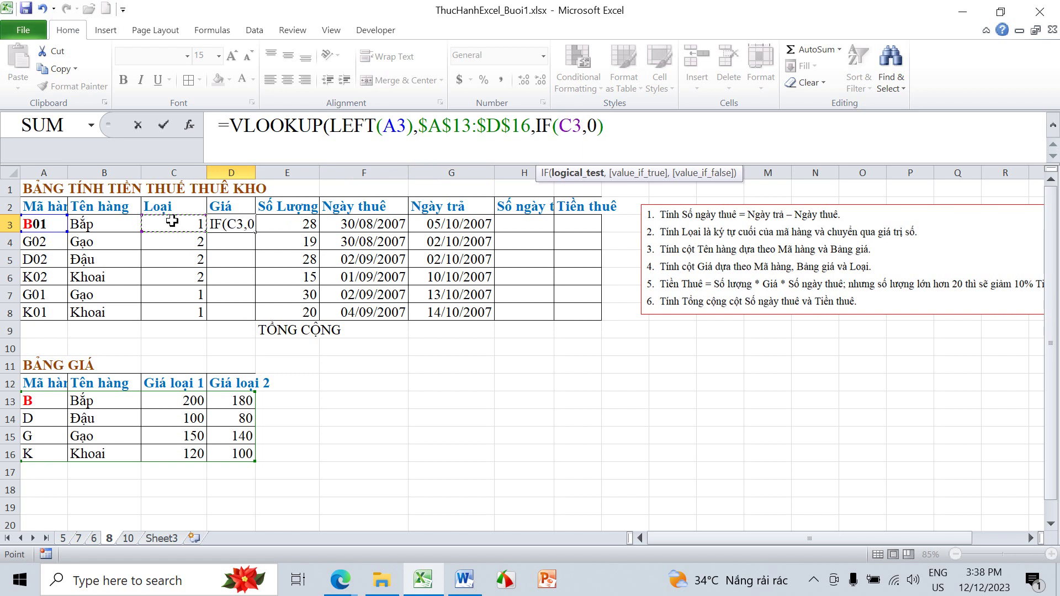
{"action": "type", "text": "="}
{"action": "type", "text": "1"}
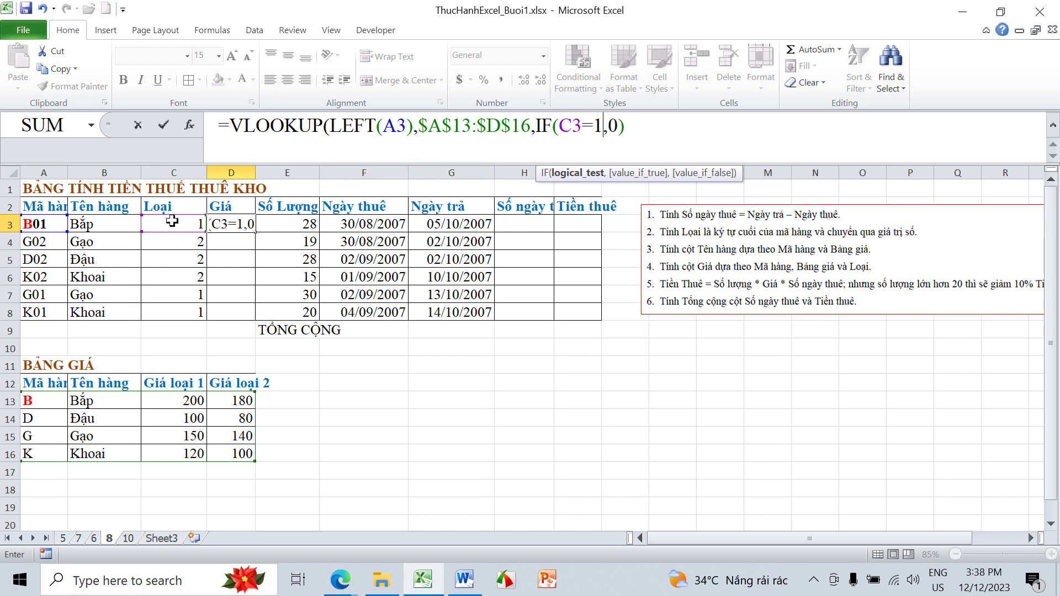
{"action": "type", "text": ",3,"}
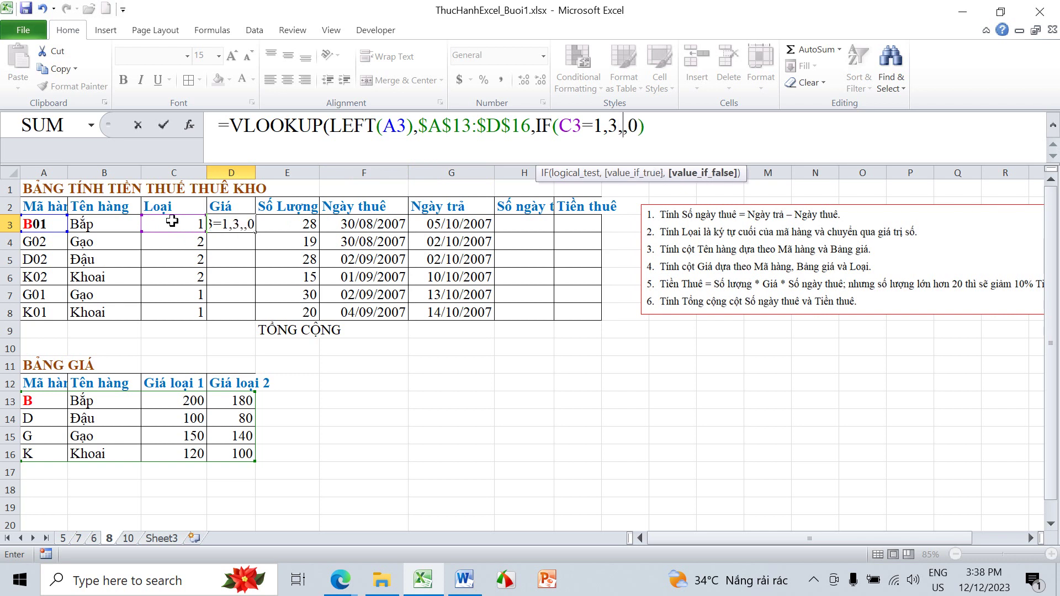
{"action": "type", "text": "4)"}
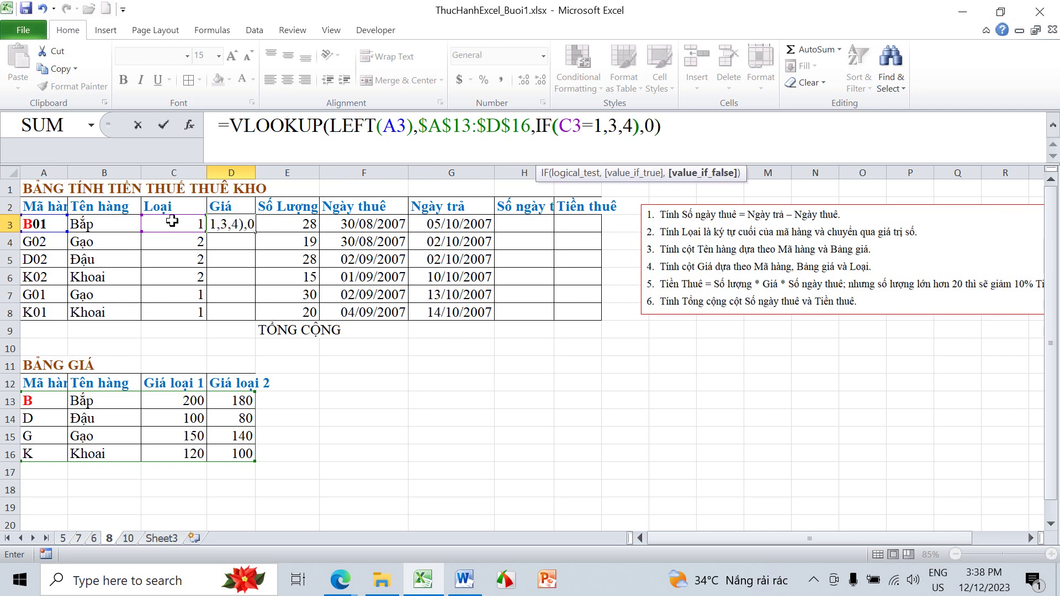
{"action": "key", "text": "Return"}
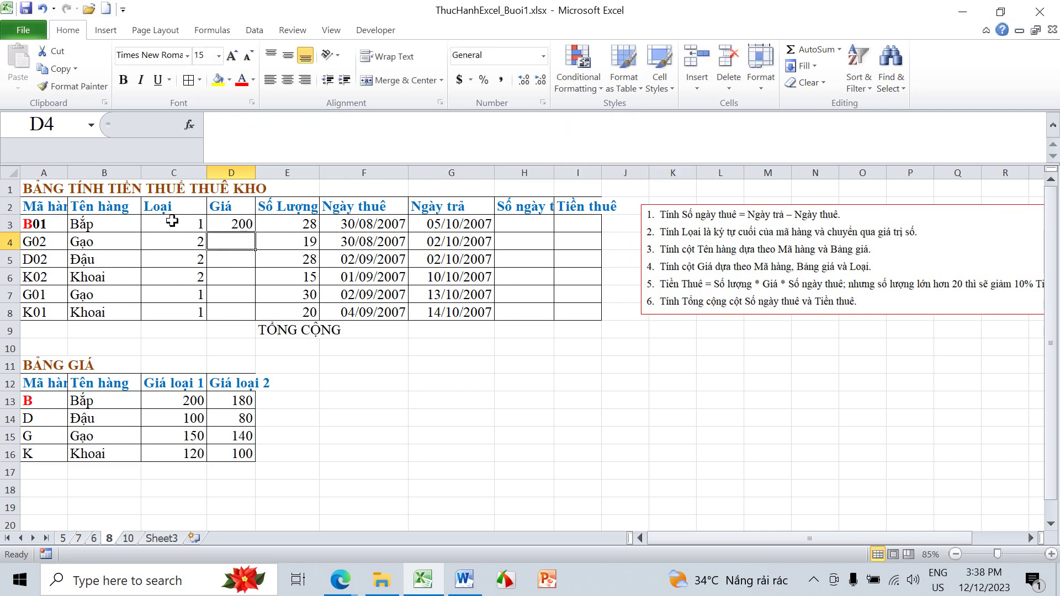
Replace D3's column index with C3+2: =VLOOKUP(LEFT(A3),$A$13:$D$16,C3+2,0)
{"action": "key", "text": "Down"}
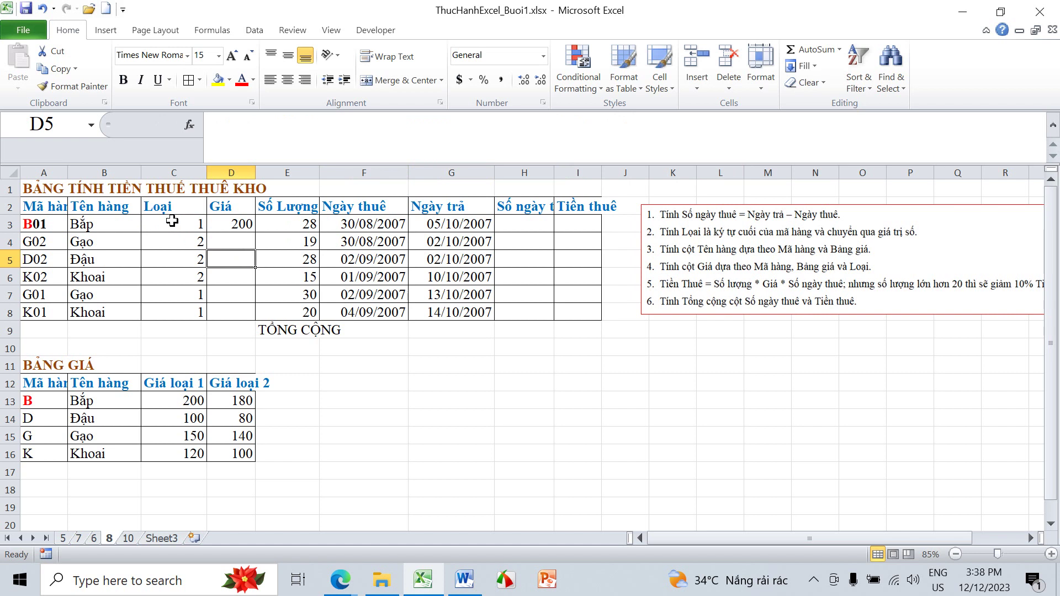
{"action": "key", "text": "Up"}
{"action": "key", "text": "Up"}
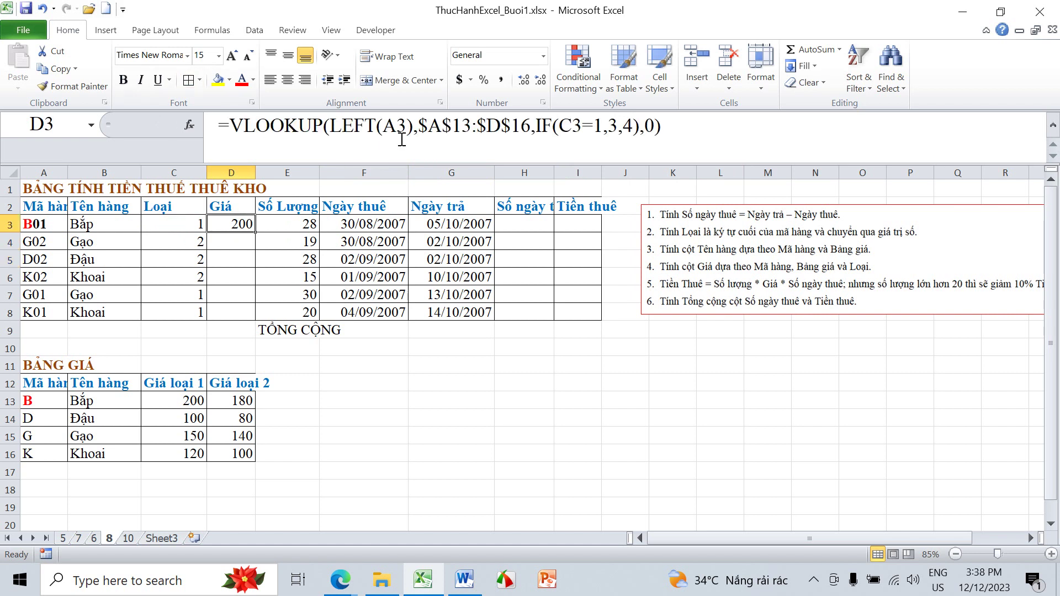
{"action": "left_click", "coordinate": [330, 128]}
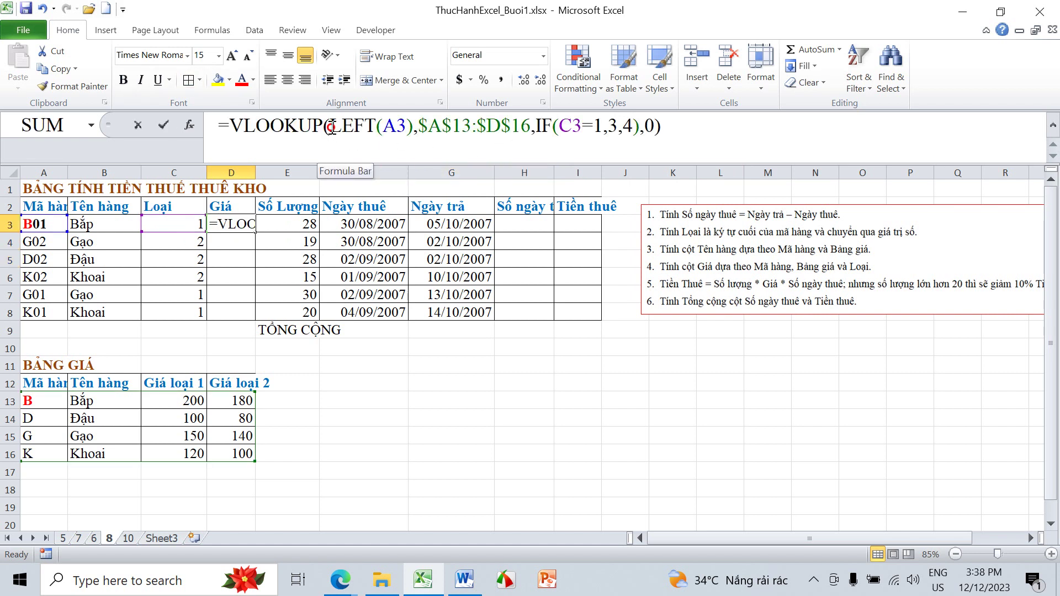
{"action": "left_click", "coordinate": [431, 175]}
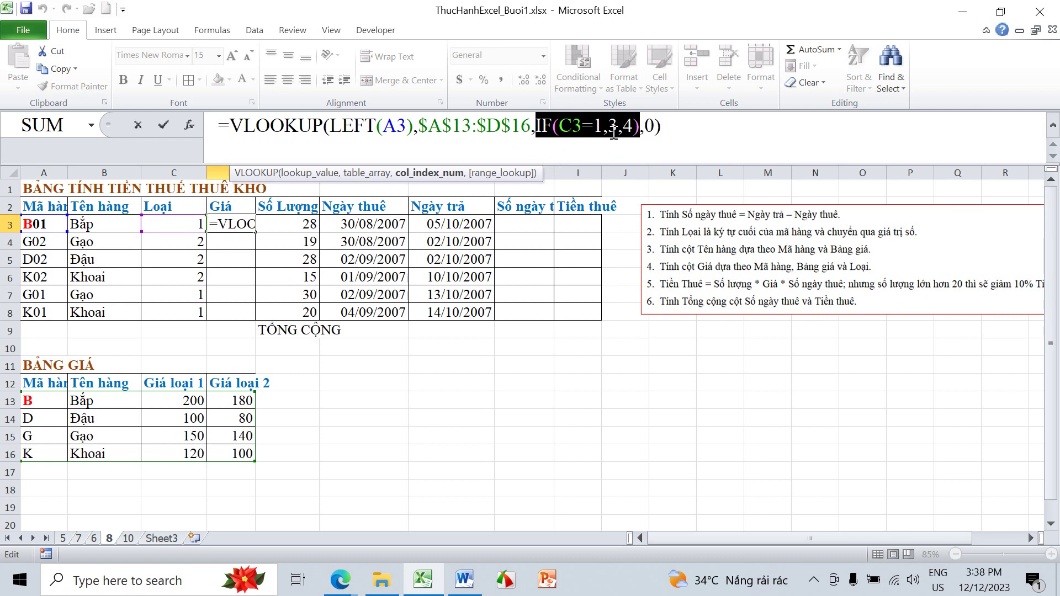
{"action": "left_click", "coordinate": [194, 223]}
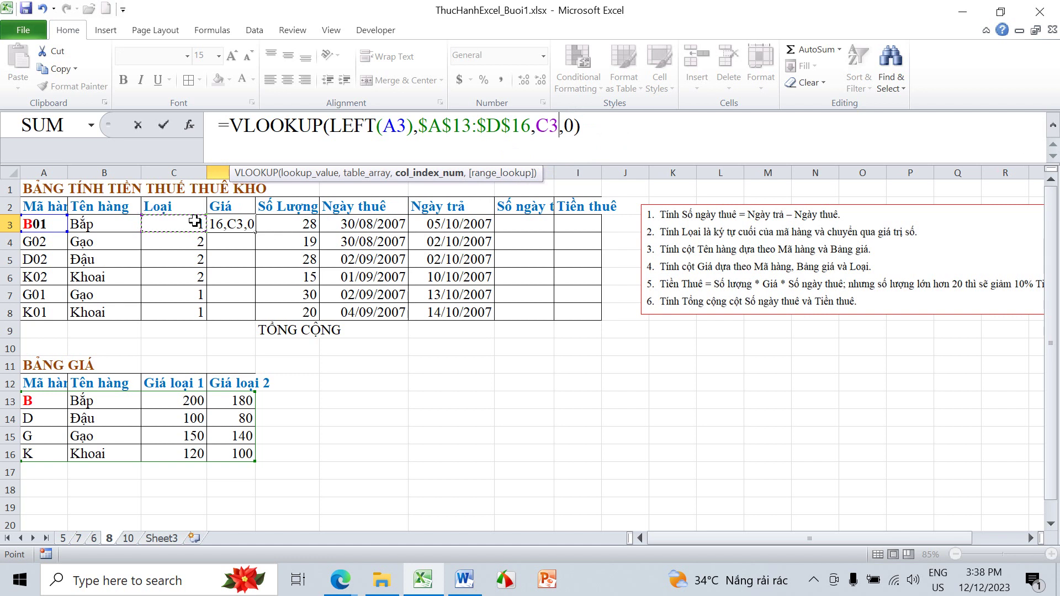
{"action": "type", "text": "+2"}
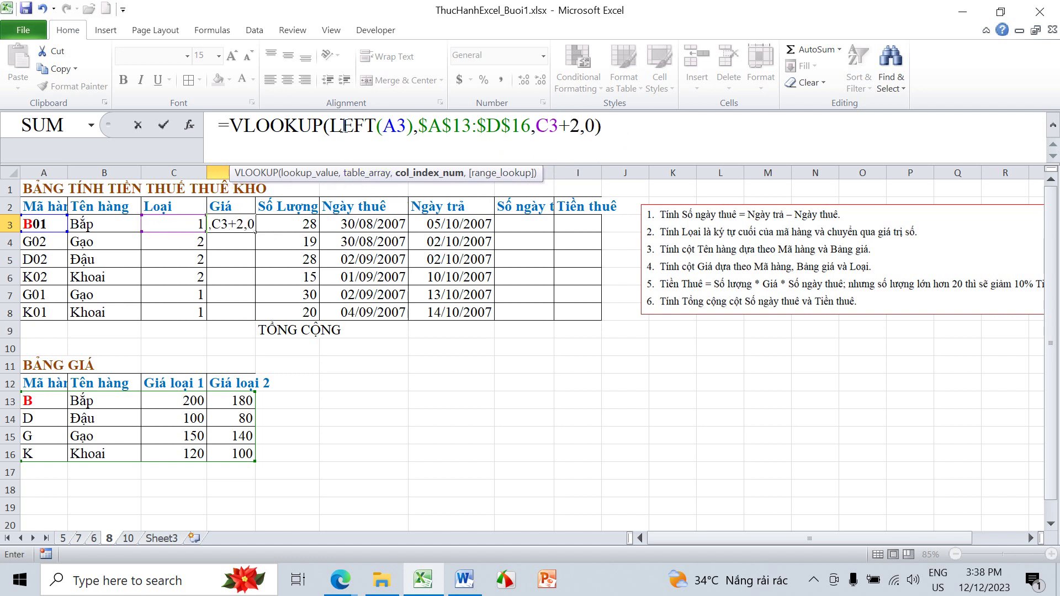
{"action": "left_click", "coordinate": [436, 174]}
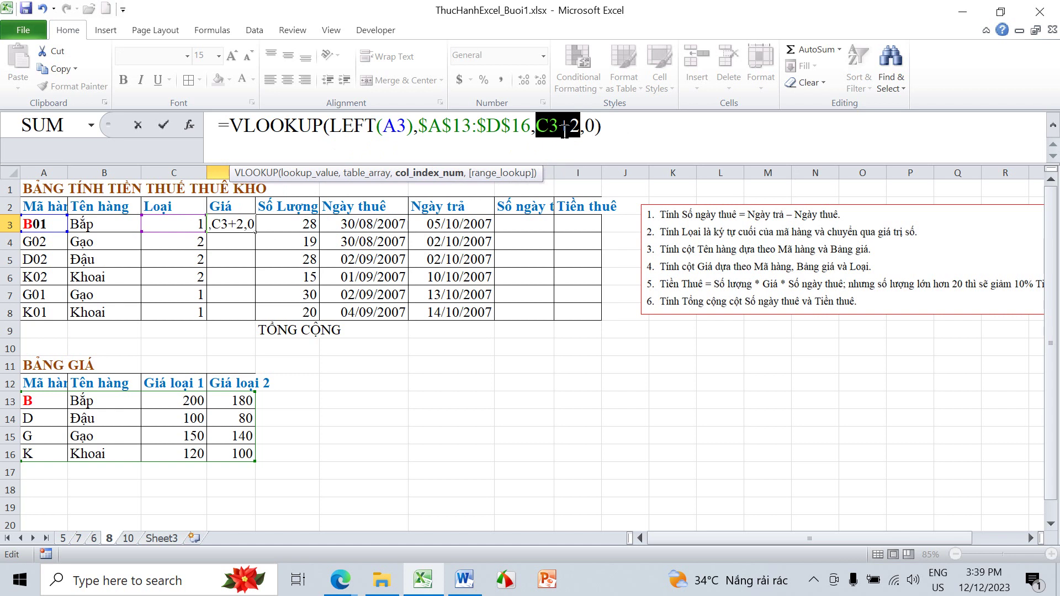
{"action": "key", "text": "Return"}
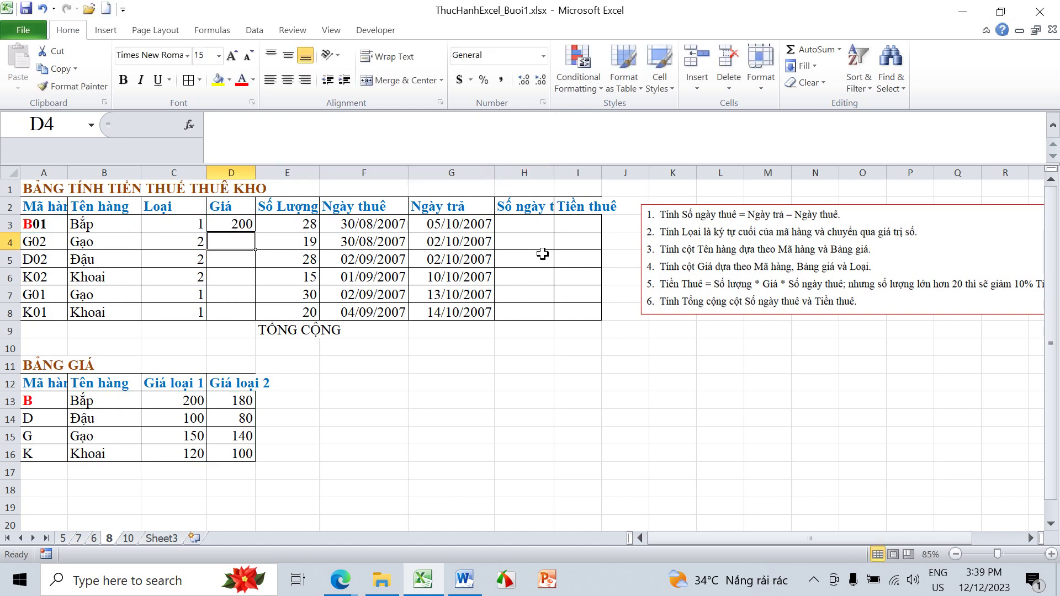
Enter the test sum =9+5 in scratch cell H12 so it shows 14
{"action": "left_click", "coordinate": [533, 380]}
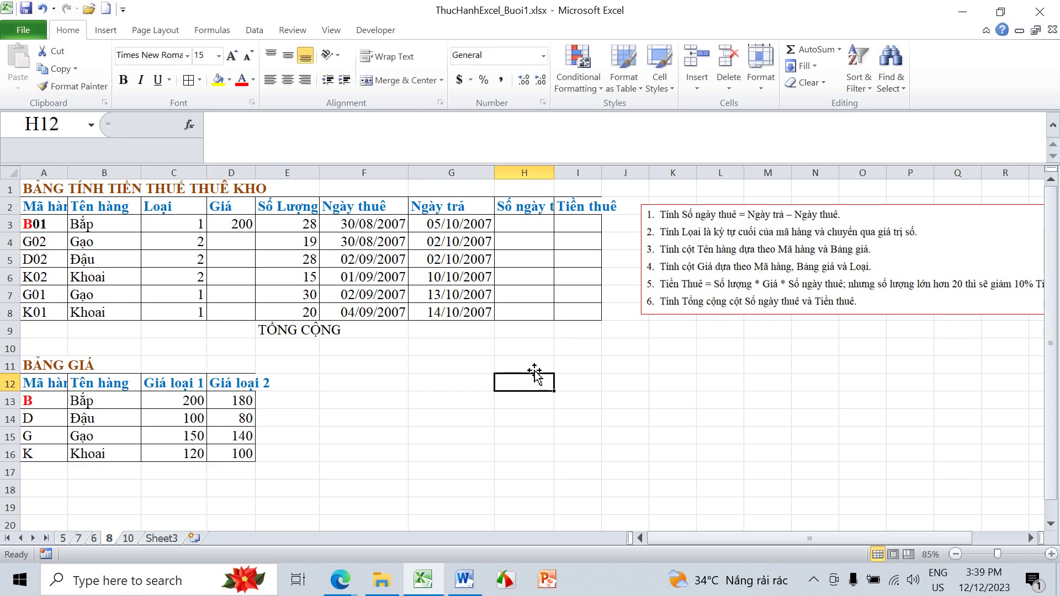
{"action": "type", "text": "=9"}
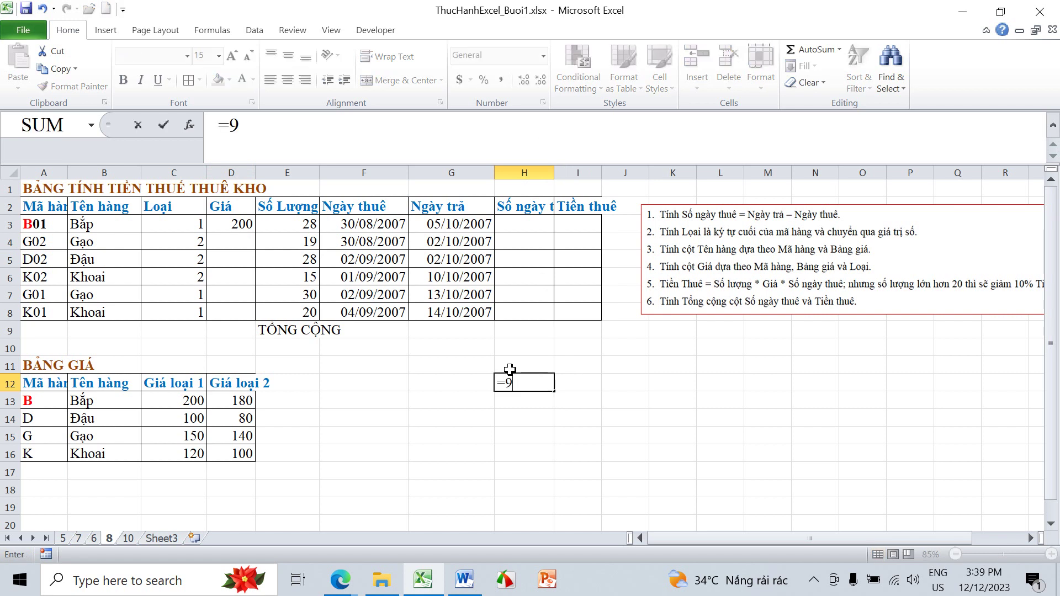
{"action": "type", "text": "+"}
{"action": "type", "text": "5"}
{"action": "key", "text": "Return"}
{"action": "key", "text": "Up"}
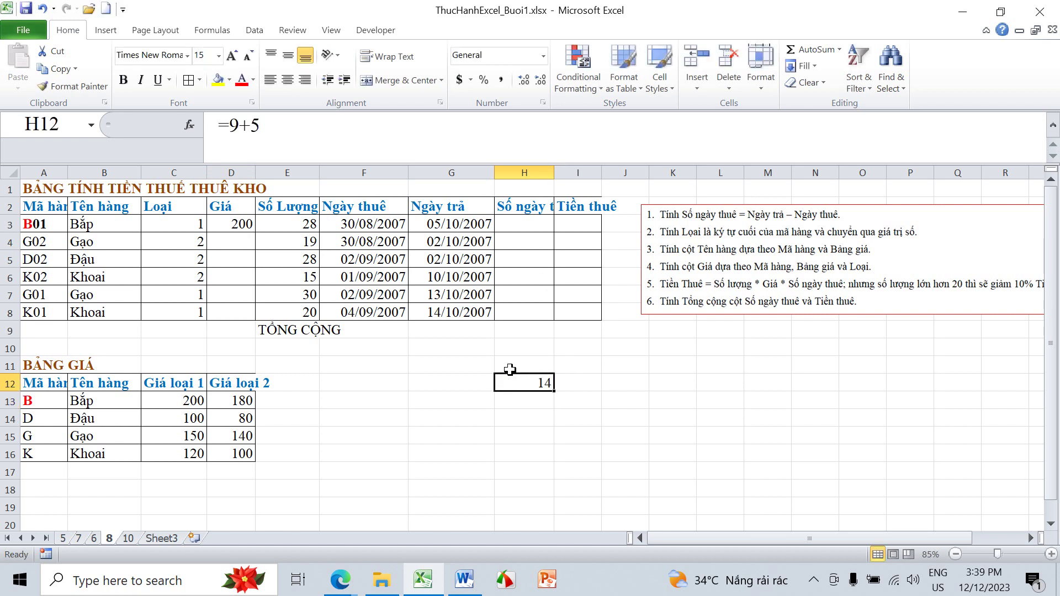
Open D3's existing price formula for editing and commit it unchanged
{"action": "left_click", "coordinate": [236, 224]}
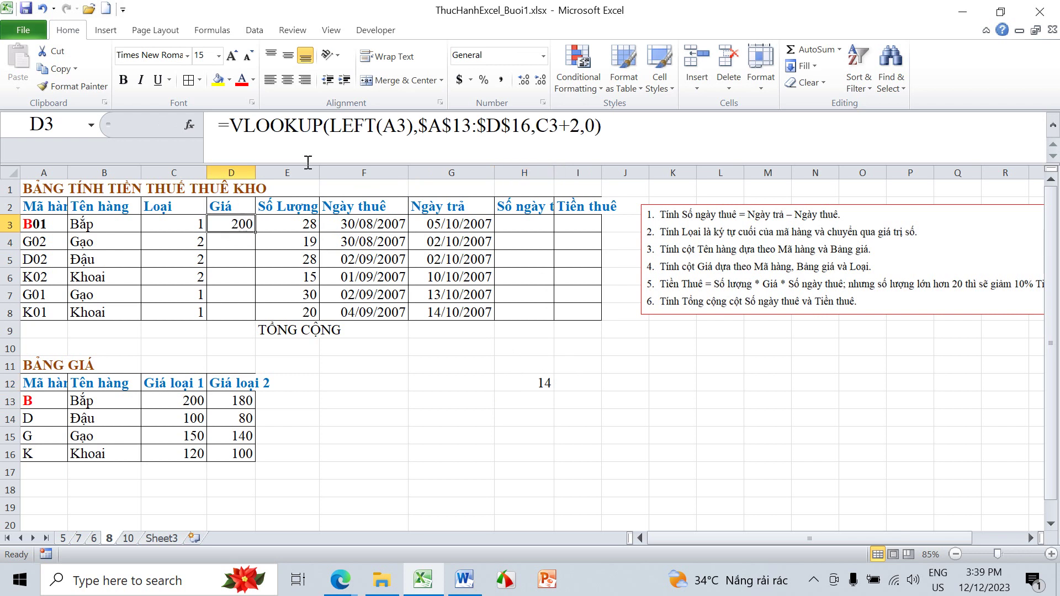
{"action": "left_click", "coordinate": [512, 126]}
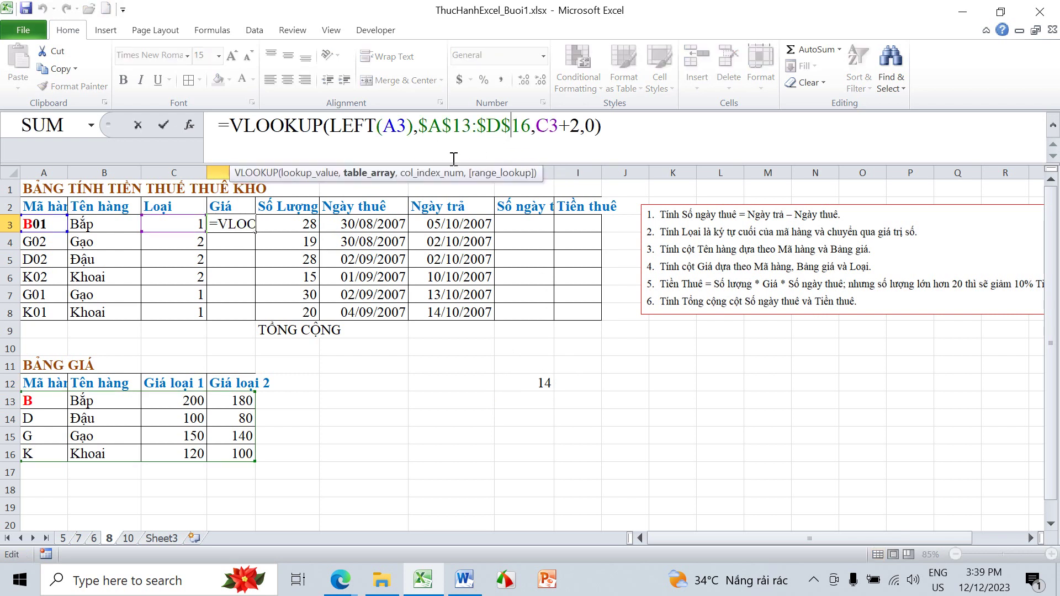
{"action": "left_click", "coordinate": [433, 173]}
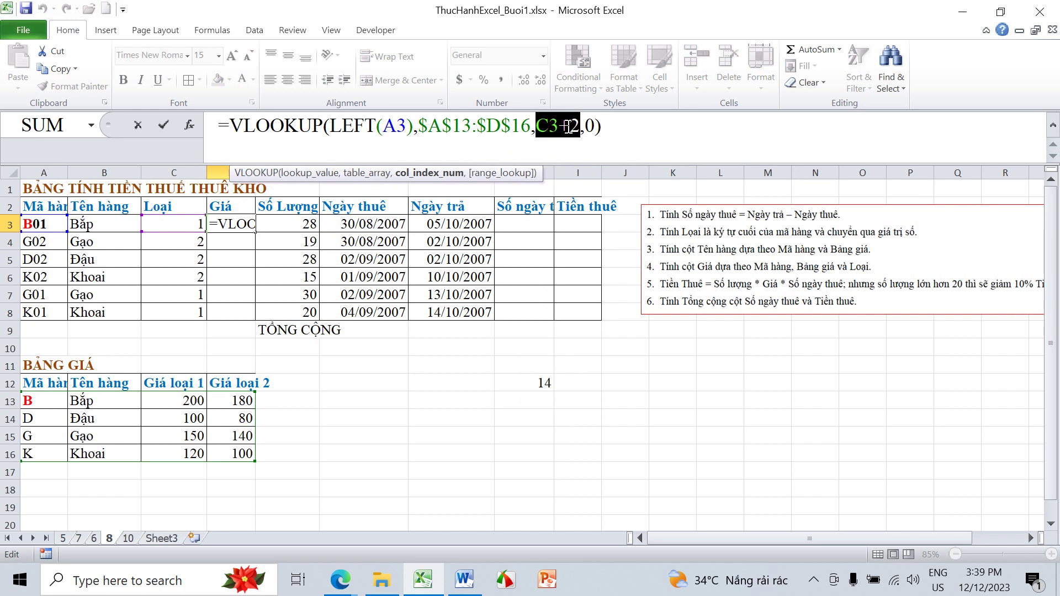
{"action": "key", "text": "Return"}
Rewrite D3 as =VLOOKUP(B3,$B$13:$D$16,C3+1,0), returning 200
{"action": "left_click", "coordinate": [247, 224]}
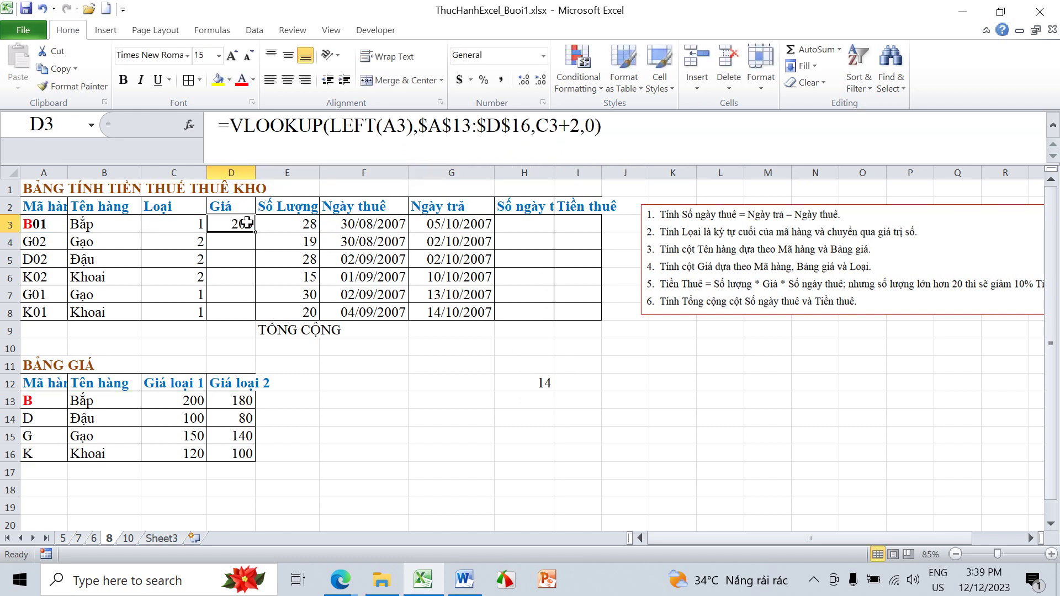
{"action": "left_click_drag", "start_coordinate": [218, 126], "coordinate": [671, 124]}
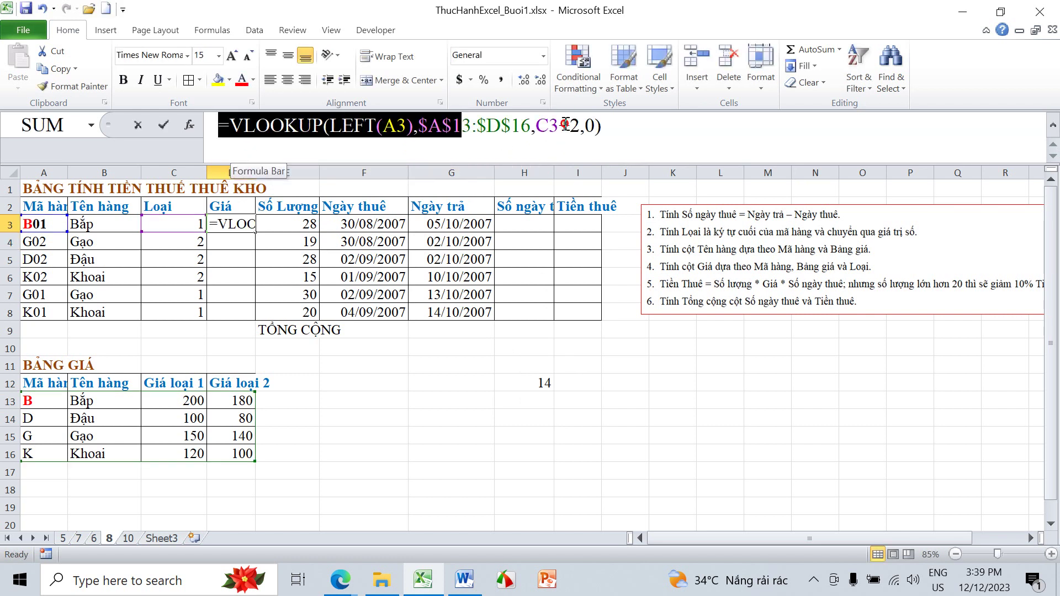
{"action": "type", "text": "="}
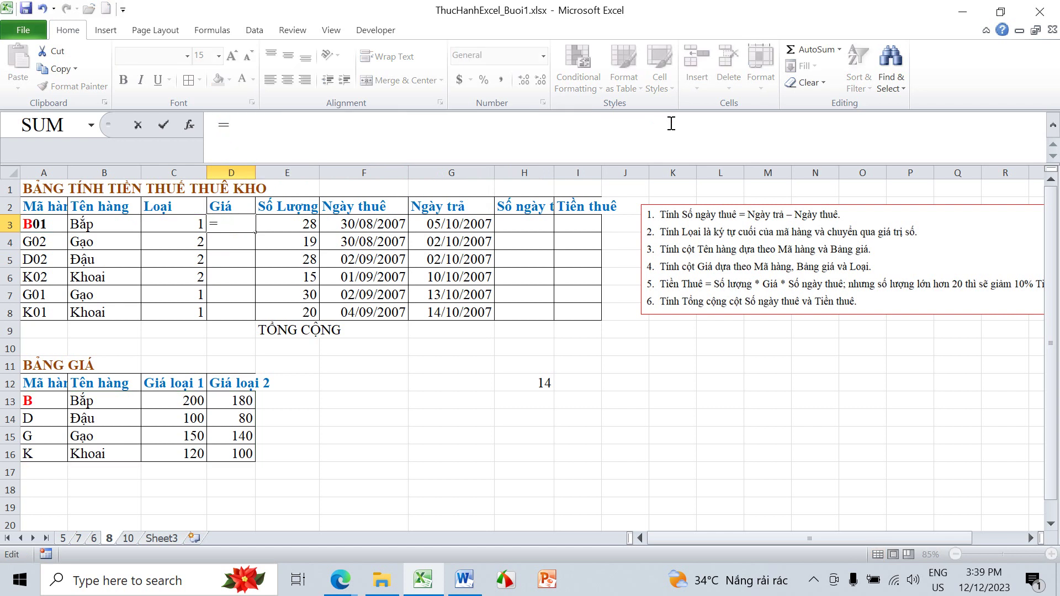
{"action": "type", "text": "VLOOKUP"}
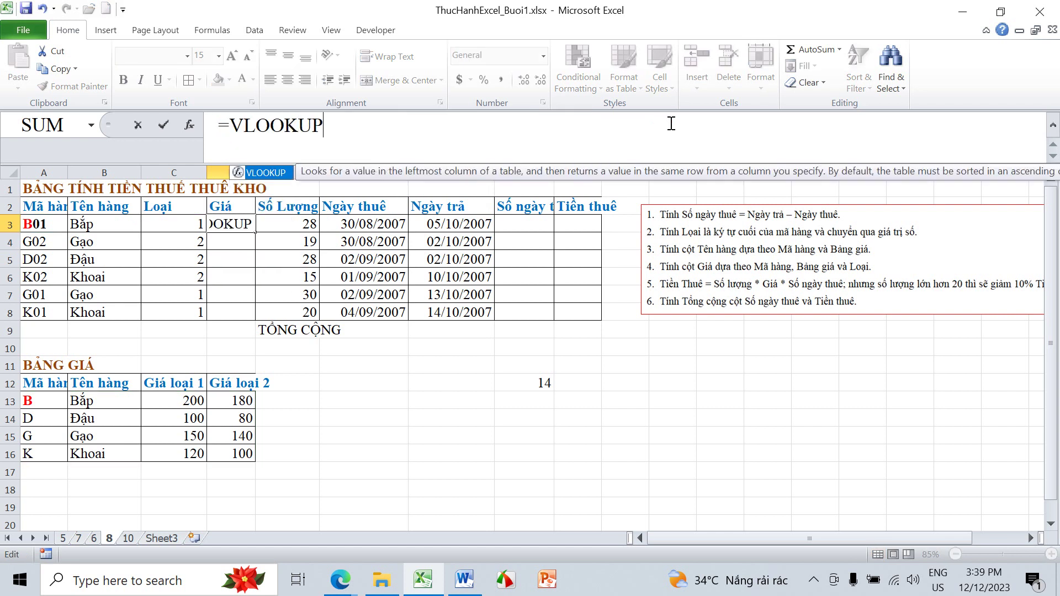
{"action": "type", "text": "("}
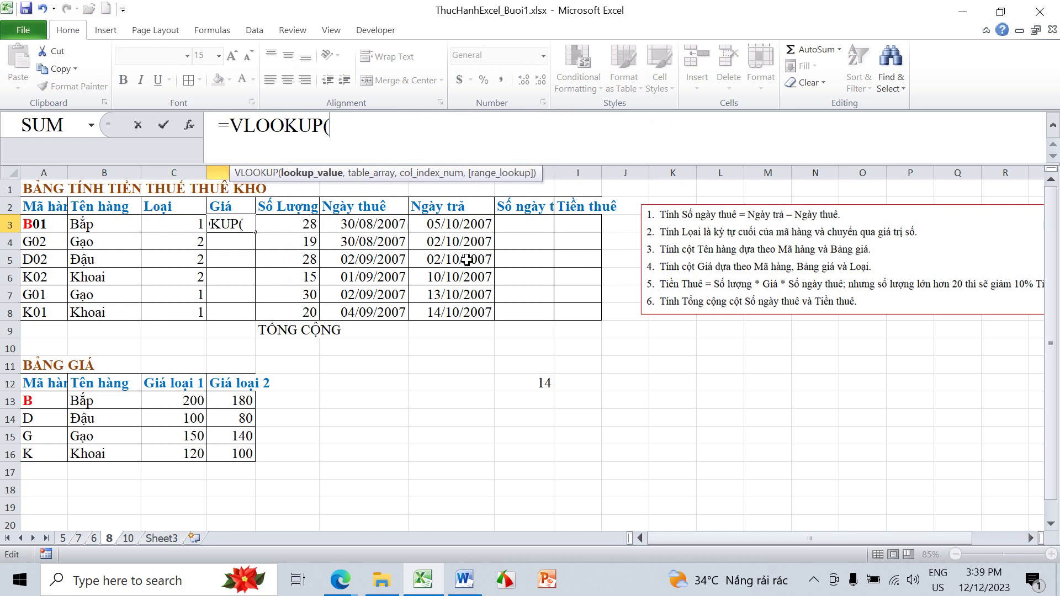
{"action": "left_click", "coordinate": [97, 221]}
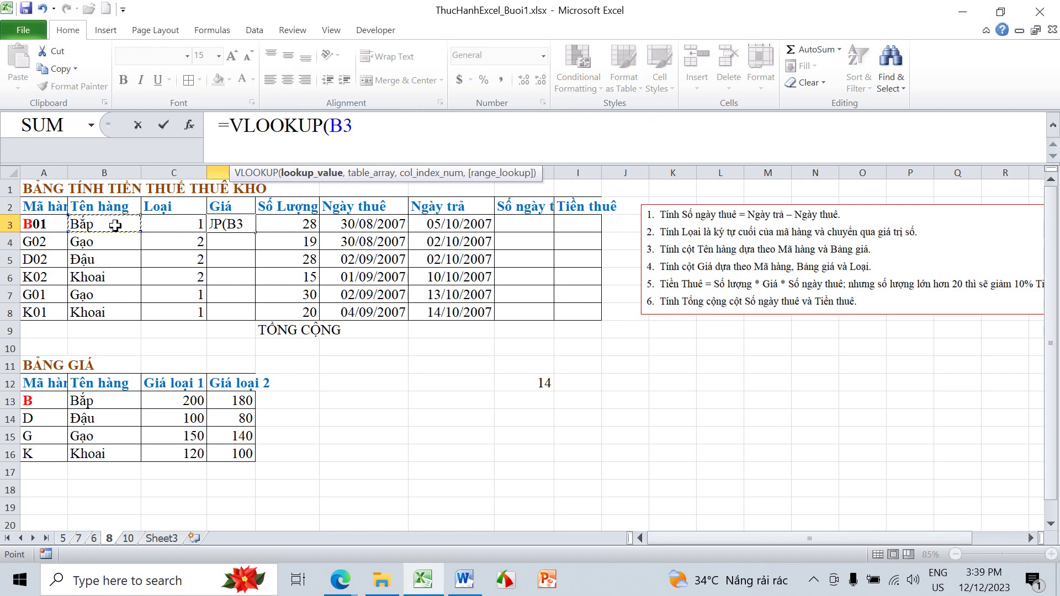
{"action": "type", "text": ","}
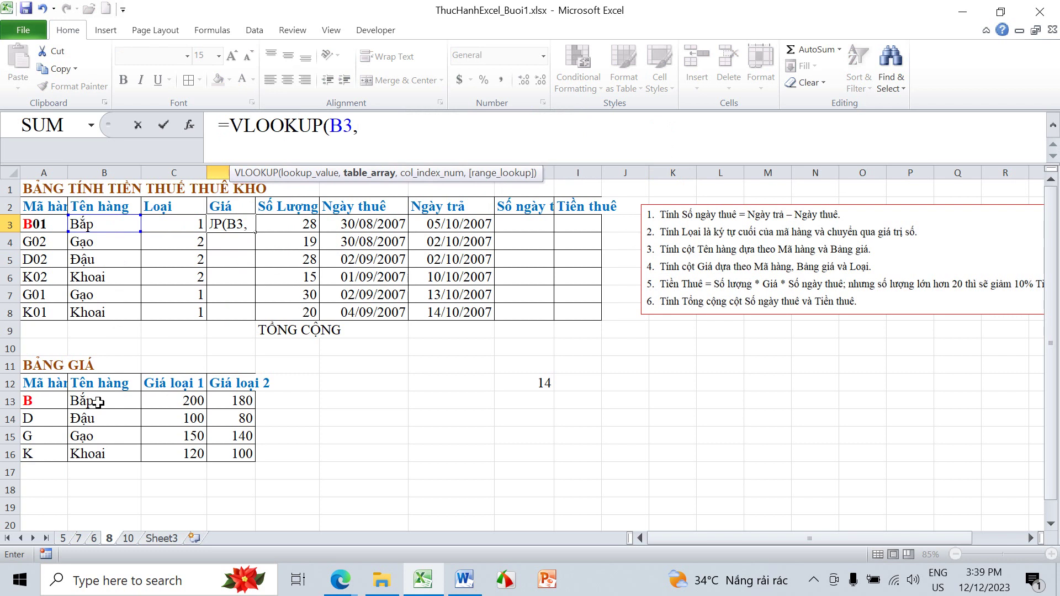
{"action": "mouse_move", "coordinate": [91, 400]}
{"action": "left_mouse_down"}
{"action": "mouse_move", "coordinate": [157, 451]}
{"action": "mouse_move", "coordinate": [224, 456]}
{"action": "left_mouse_up"}
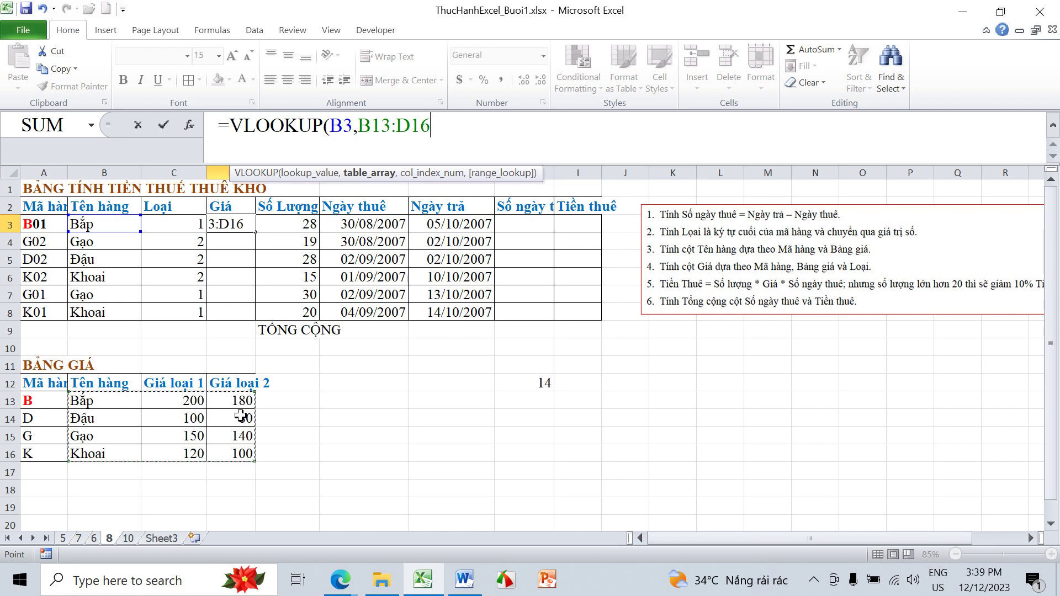
{"action": "key", "text": "F4"}
{"action": "type", "text": "$D$16,"}
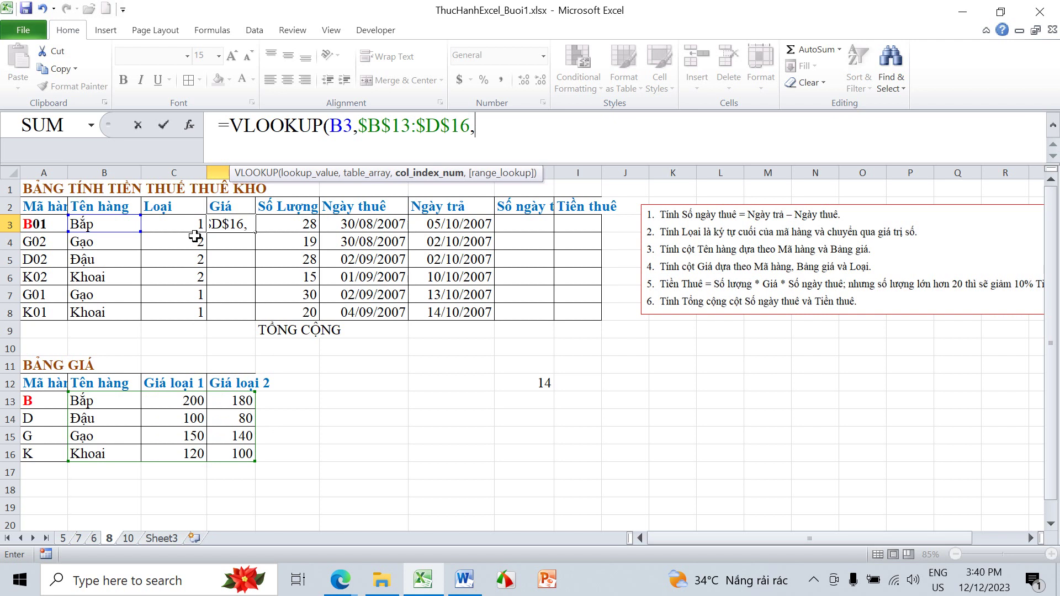
{"action": "left_click", "coordinate": [184, 224]}
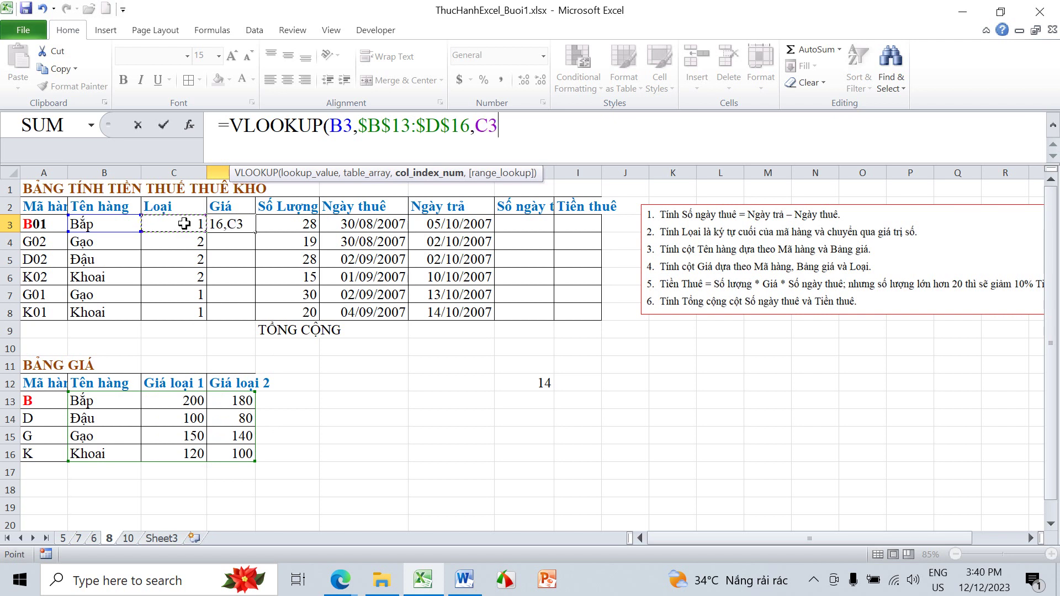
{"action": "type", "text": "+1"}
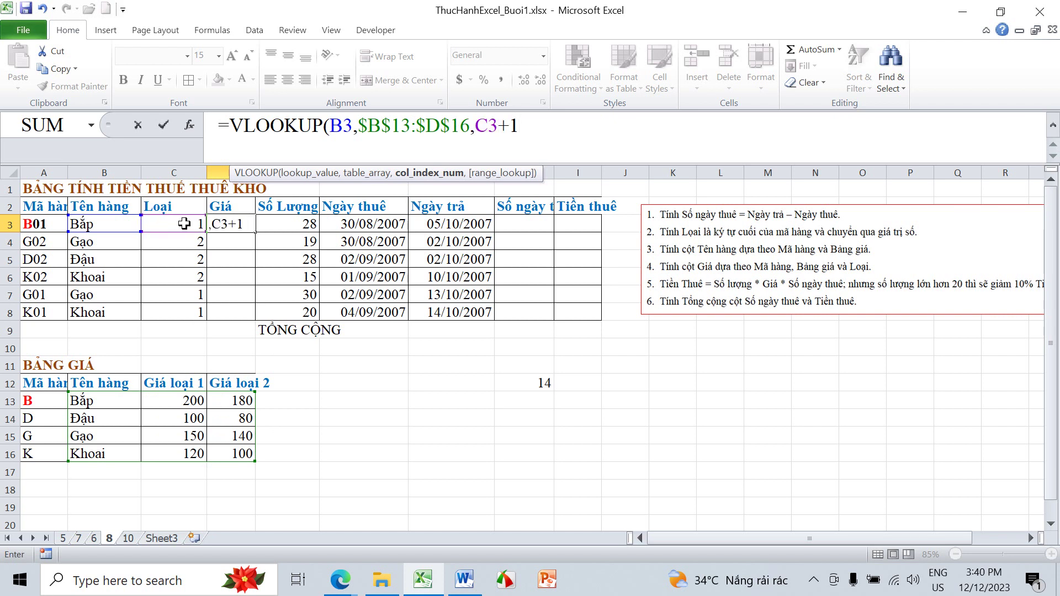
{"action": "type", "text": ",0"}
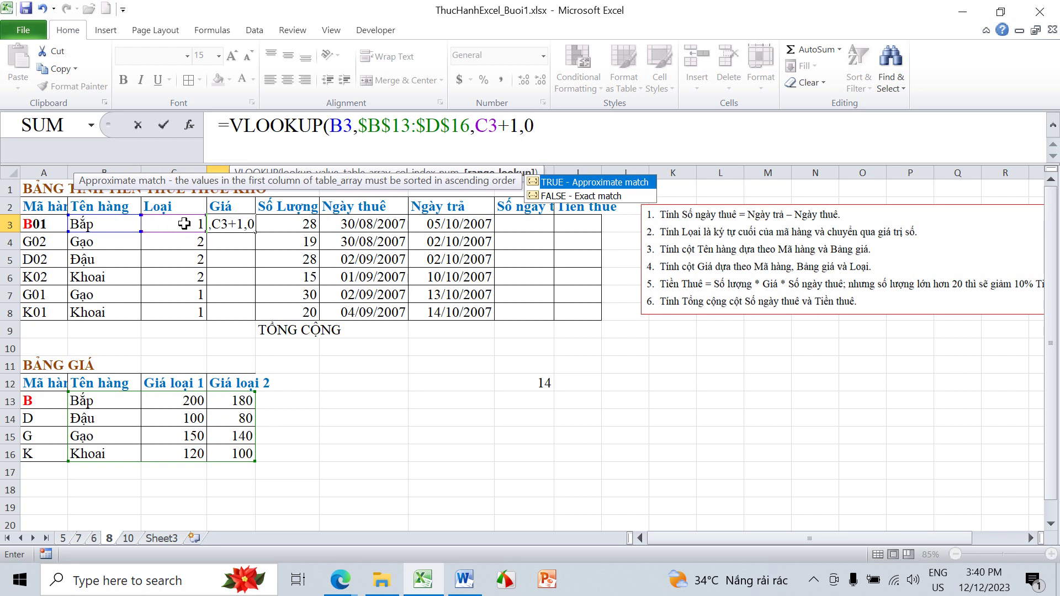
{"action": "type", "text": ")"}
{"action": "key", "text": "Return"}
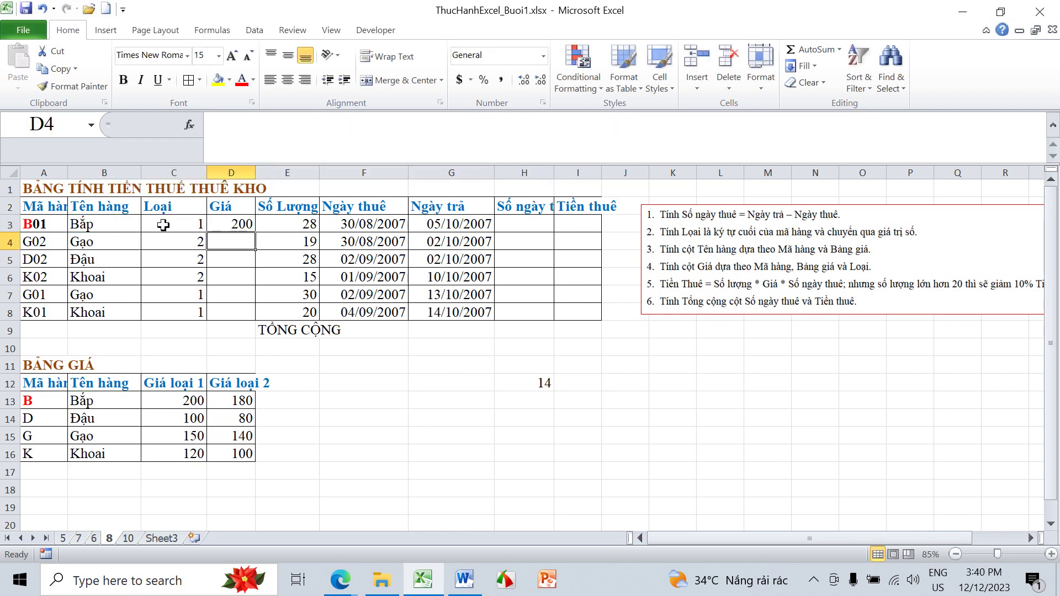
Copy D3's VLOOKUP price formula down to D8, giving 200, 140, 80, 100, 150, 120
{"action": "left_click", "coordinate": [241, 224]}
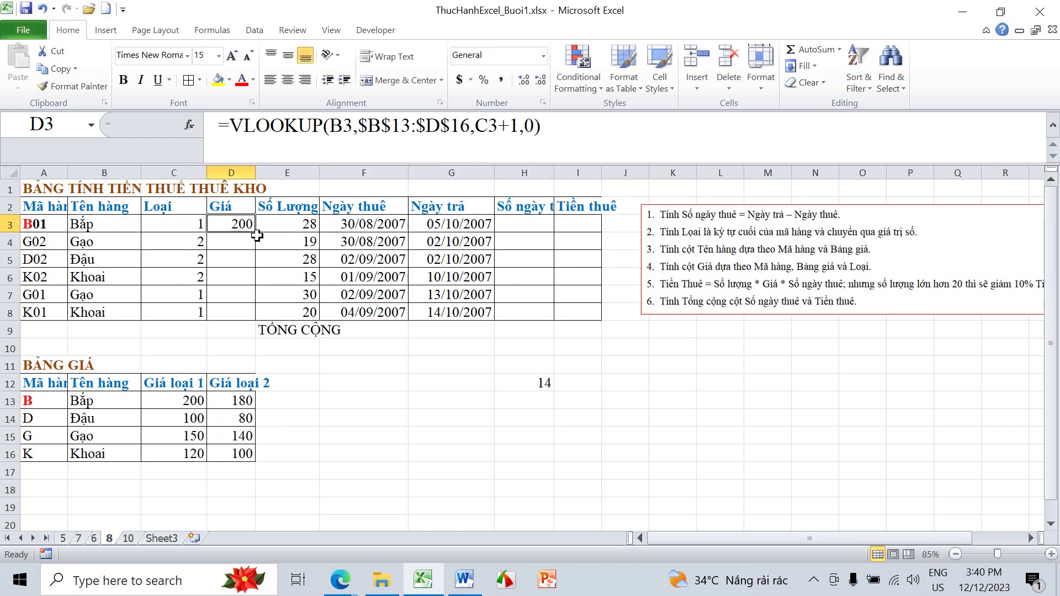
{"action": "left_click_drag", "start_coordinate": [255, 232], "coordinate": [258, 315]}
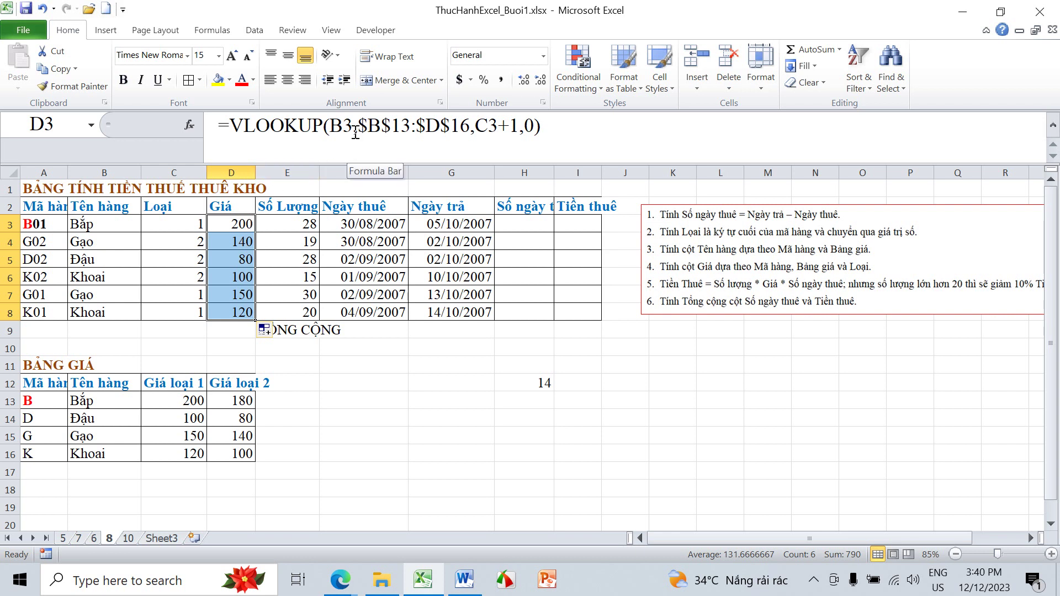
{"action": "left_click", "coordinate": [247, 224]}
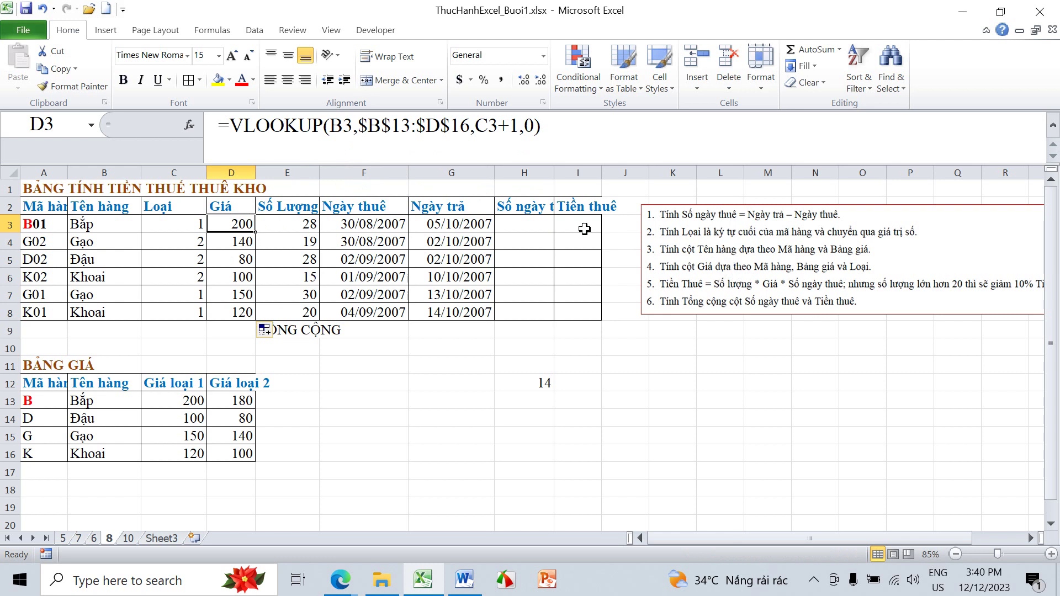
Enter =G3-F3 in H3 and fill it down to H8, giving 36, 33, 30, 39, 41, 40
{"action": "left_click", "coordinate": [532, 223]}
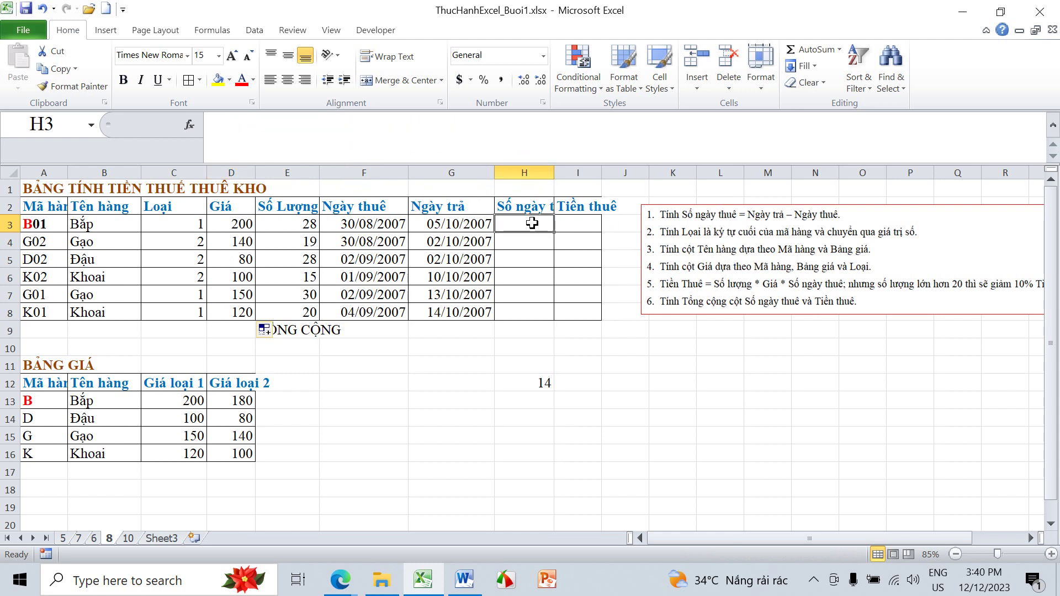
{"action": "type", "text": "="}
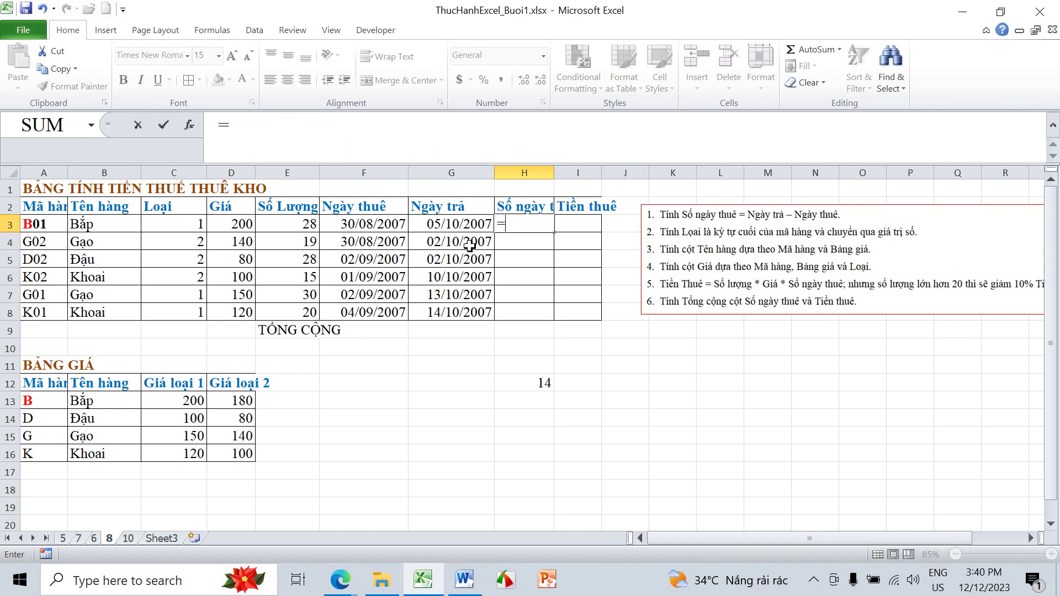
{"action": "left_click", "coordinate": [460, 223]}
{"action": "type", "text": "-"}
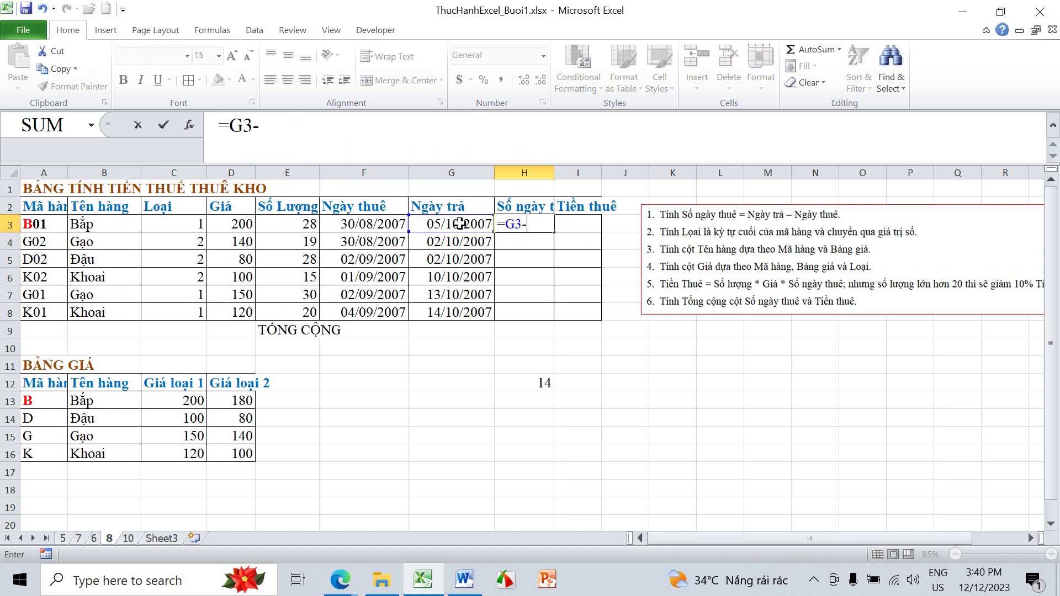
{"action": "left_click", "coordinate": [372, 228]}
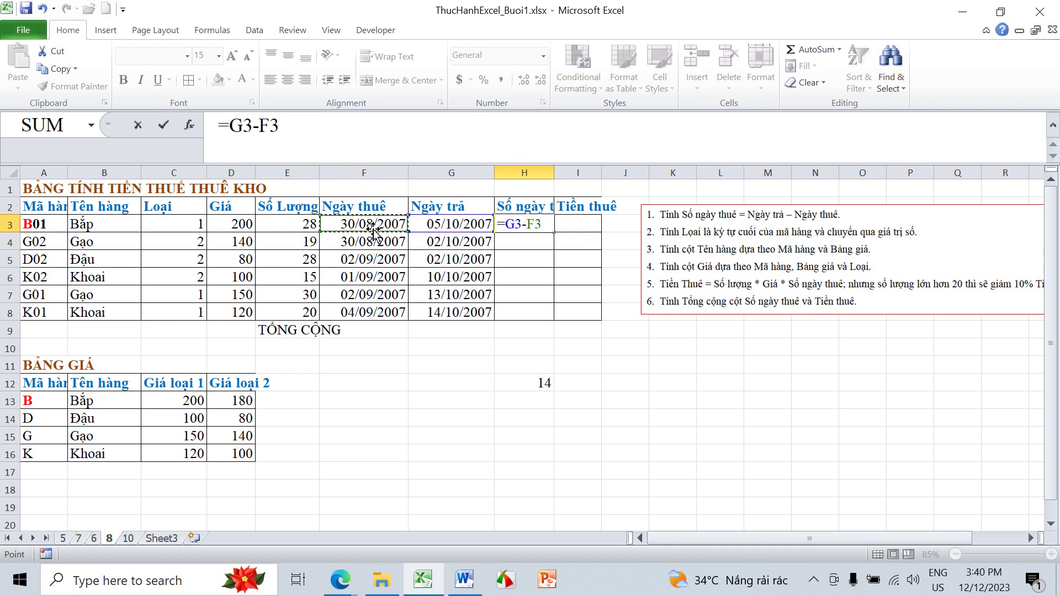
{"action": "key", "text": "Return"}
{"action": "left_click", "coordinate": [537, 221]}
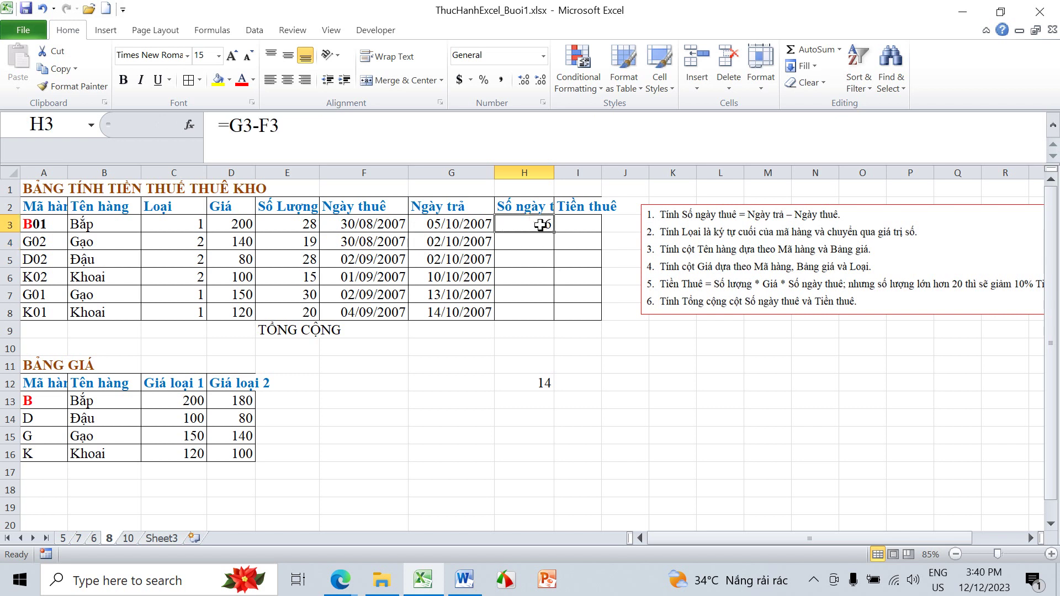
{"action": "left_click_drag", "start_coordinate": [554, 232], "coordinate": [548, 327]}
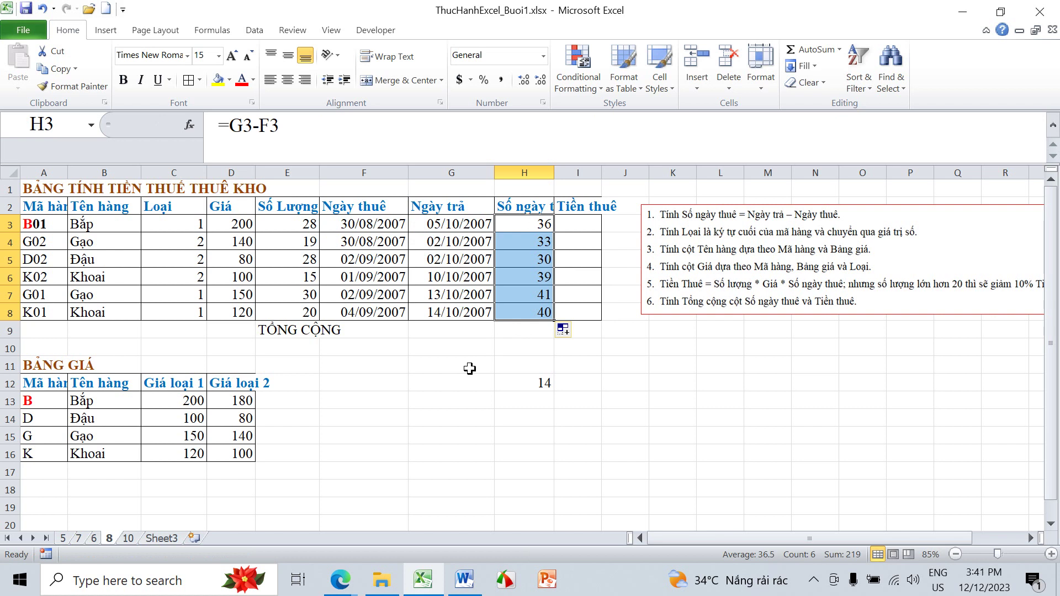
{"action": "left_click", "coordinate": [469, 369]}
Enter and then delete a test date 15/1/2023 in G11, and clear the 14 in H12
{"action": "type", "text": "1"}
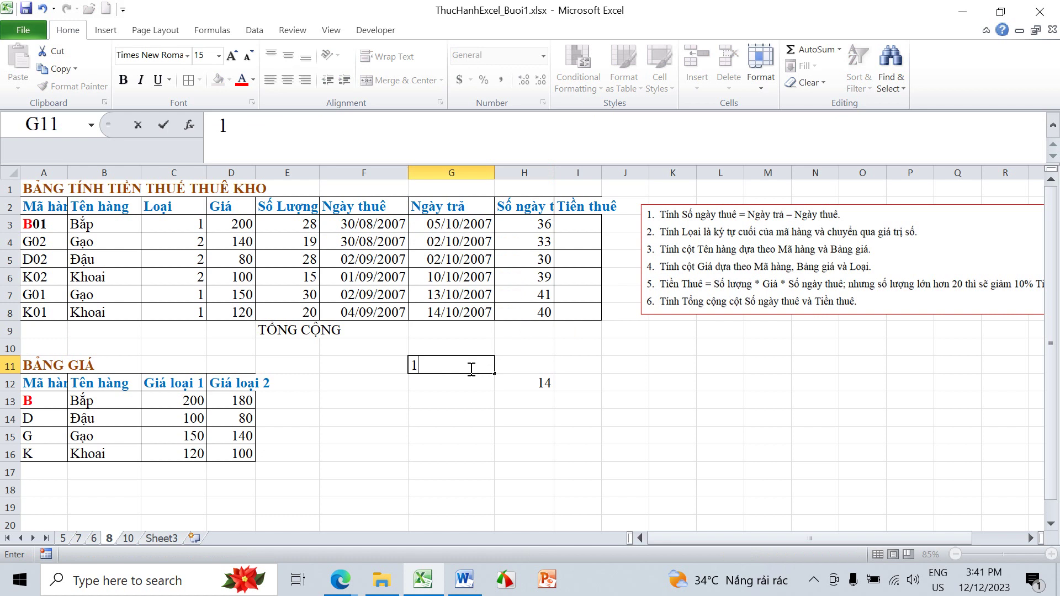
{"action": "type", "text": "5/1/"}
{"action": "type", "text": "2"}
{"action": "type", "text": "023"}
{"action": "key", "text": "Return"}
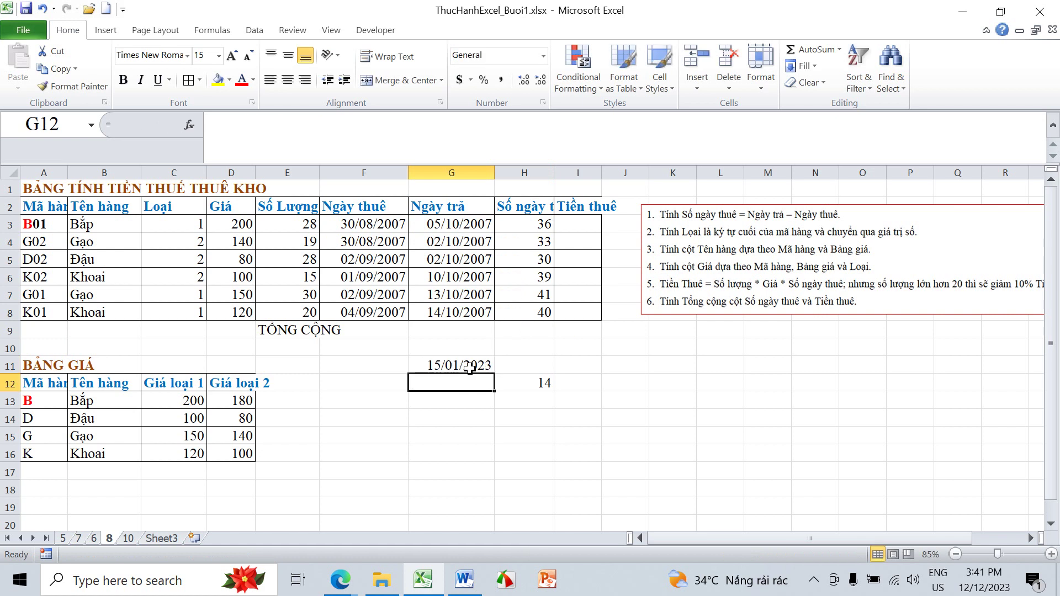
{"action": "left_click", "coordinate": [469, 369]}
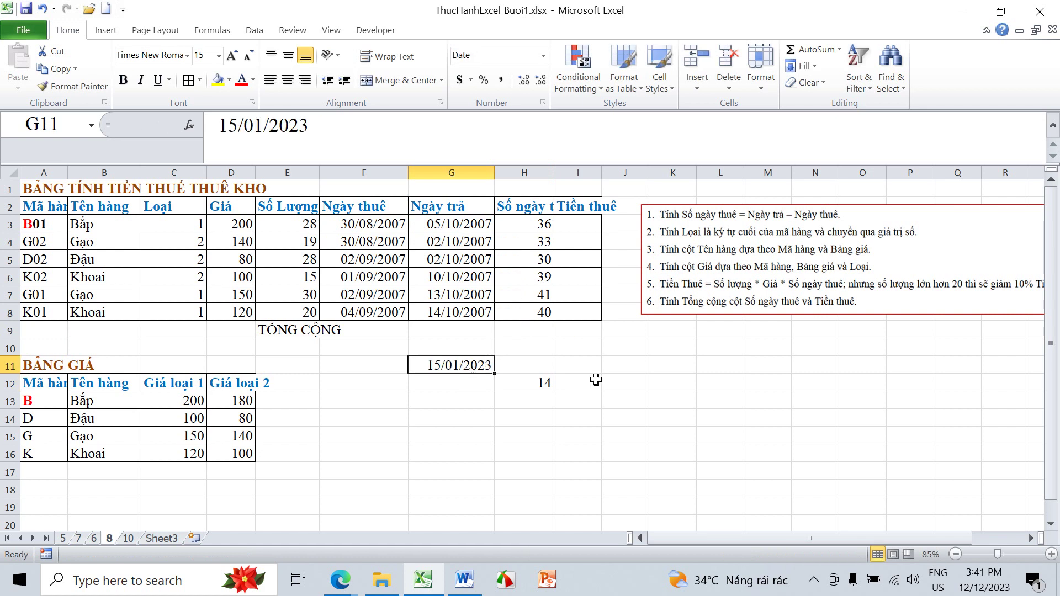
{"action": "key", "text": "Delete"}
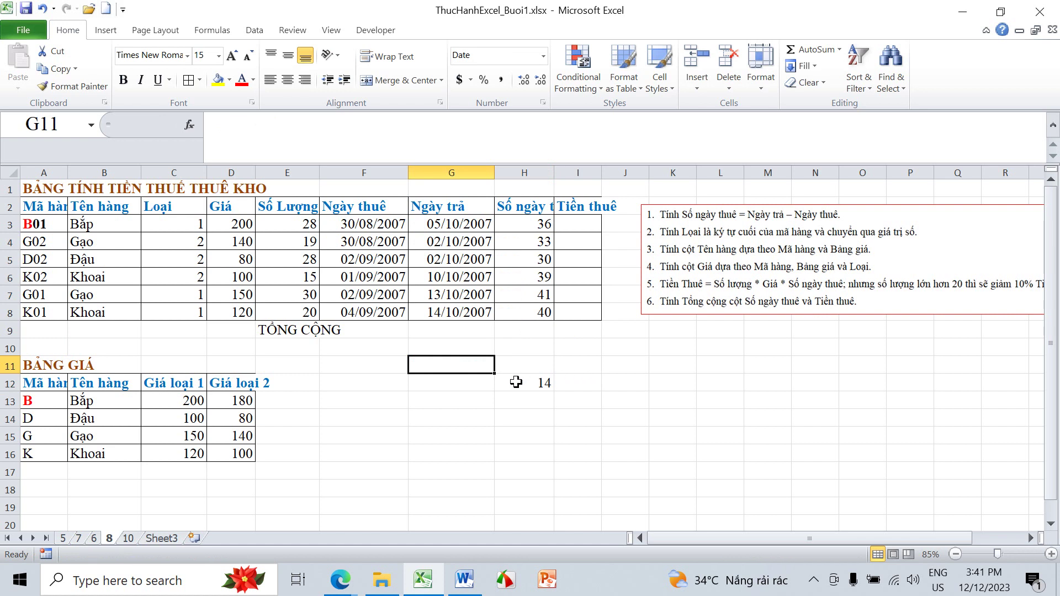
{"action": "left_click", "coordinate": [548, 383]}
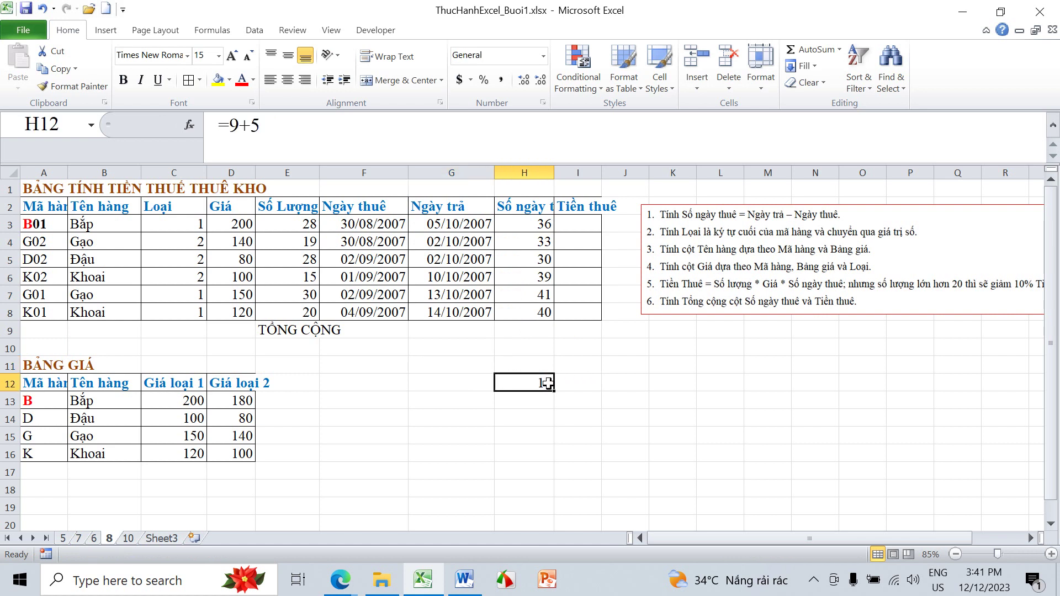
{"action": "key", "text": "Delete"}
Widen Tiền thuê column I and move the instructions picture below the table, enlarged
{"action": "left_click_drag", "start_coordinate": [601, 174], "coordinate": [623, 174]}
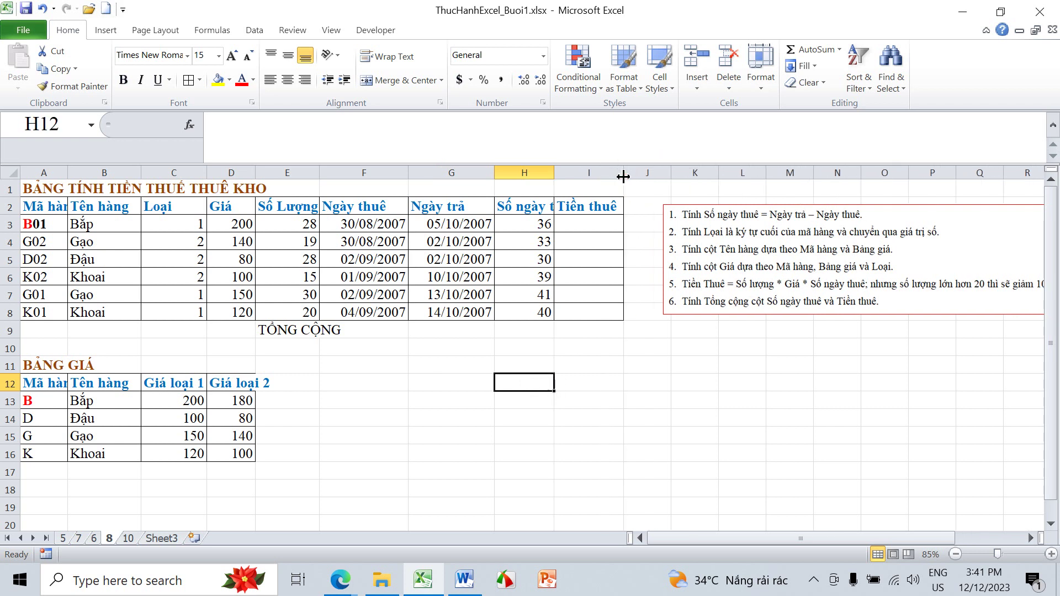
{"action": "left_click_drag", "start_coordinate": [688, 334], "coordinate": [459, 442]}
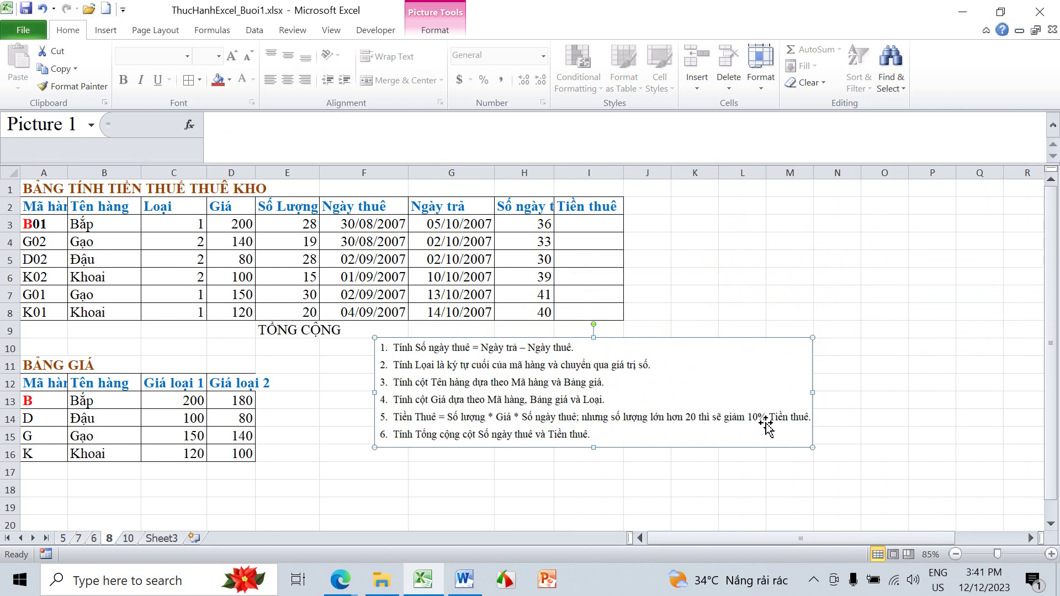
{"action": "left_click", "coordinate": [596, 224]}
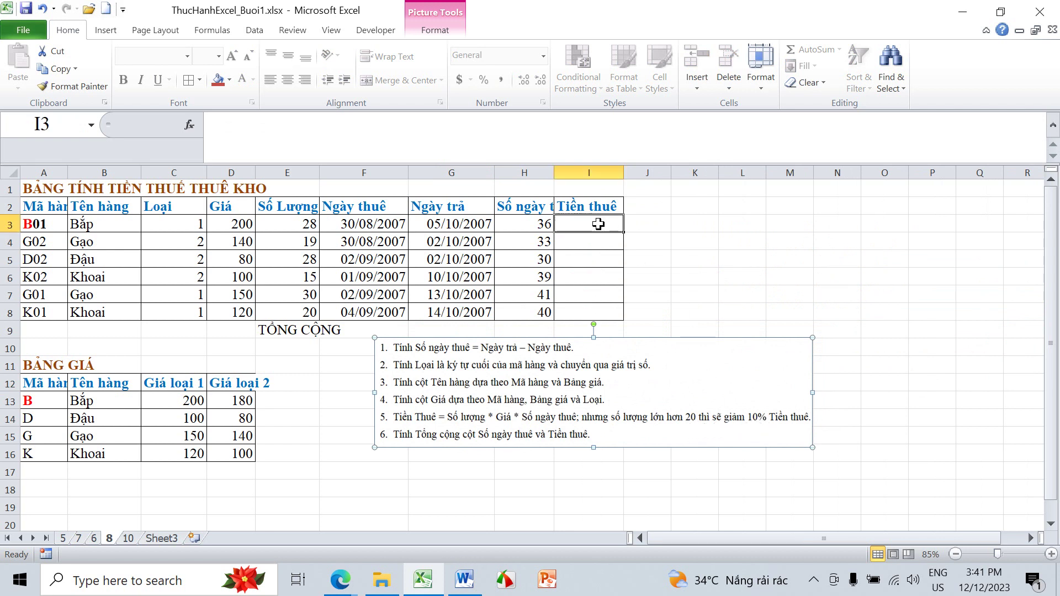
{"action": "left_click", "coordinate": [809, 445]}
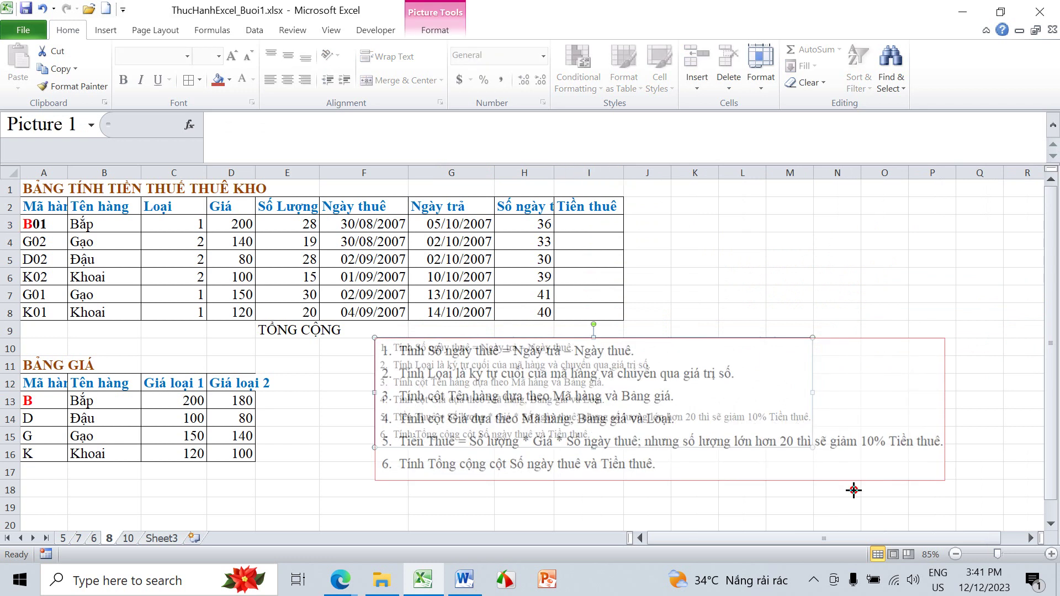
{"action": "left_click_drag", "start_coordinate": [809, 445], "coordinate": [865, 498]}
{"action": "left_click", "coordinate": [554, 224]}
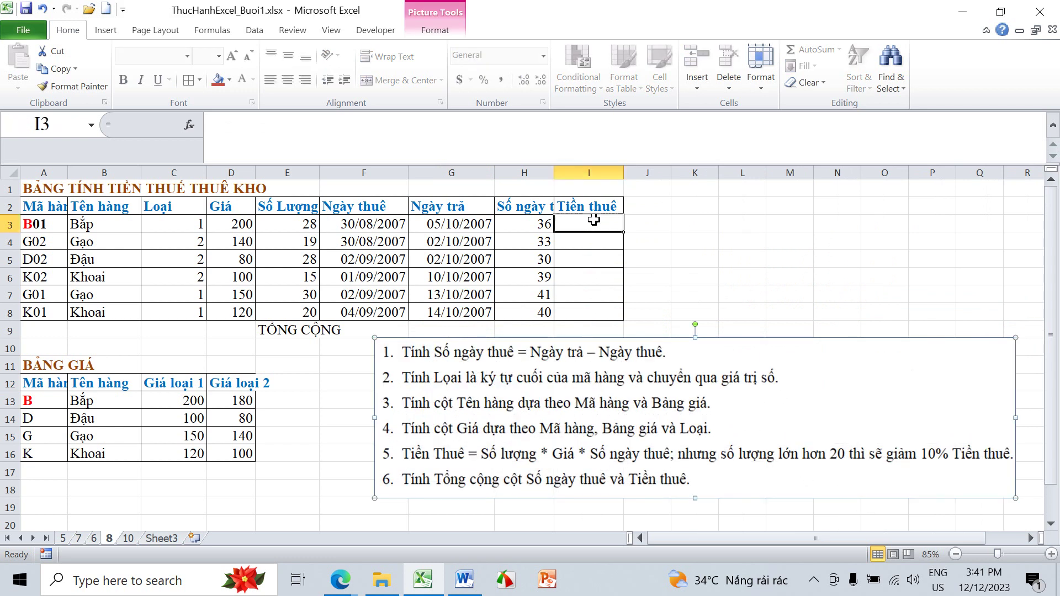
{"action": "left_click", "coordinate": [339, 133]}
Start I3's rent formula as =E3*D3*H3, multiplying quantity, price and rental days
{"action": "type", "text": "="}
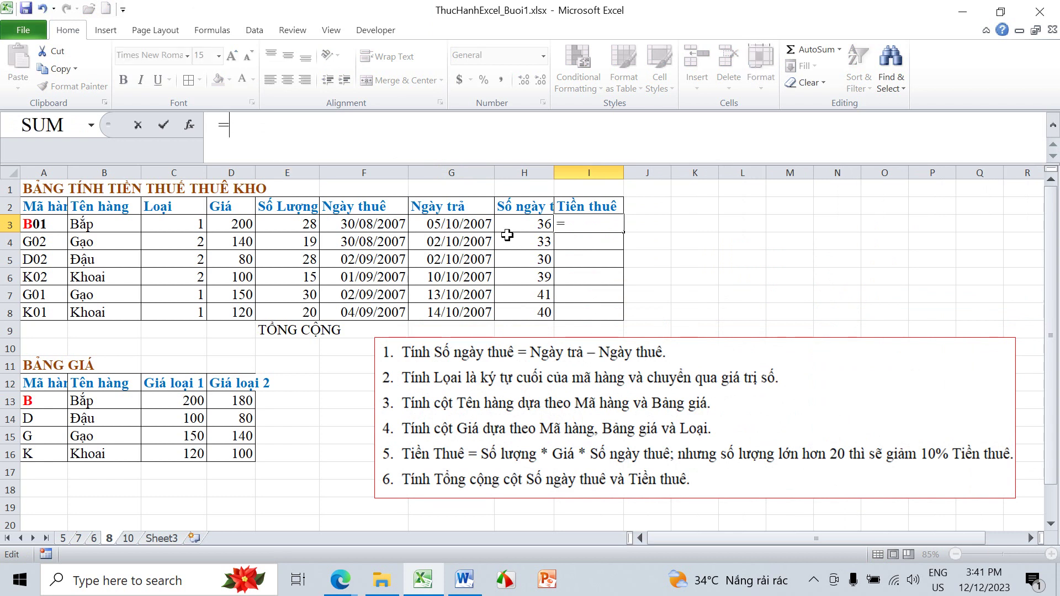
{"action": "left_click", "coordinate": [287, 225]}
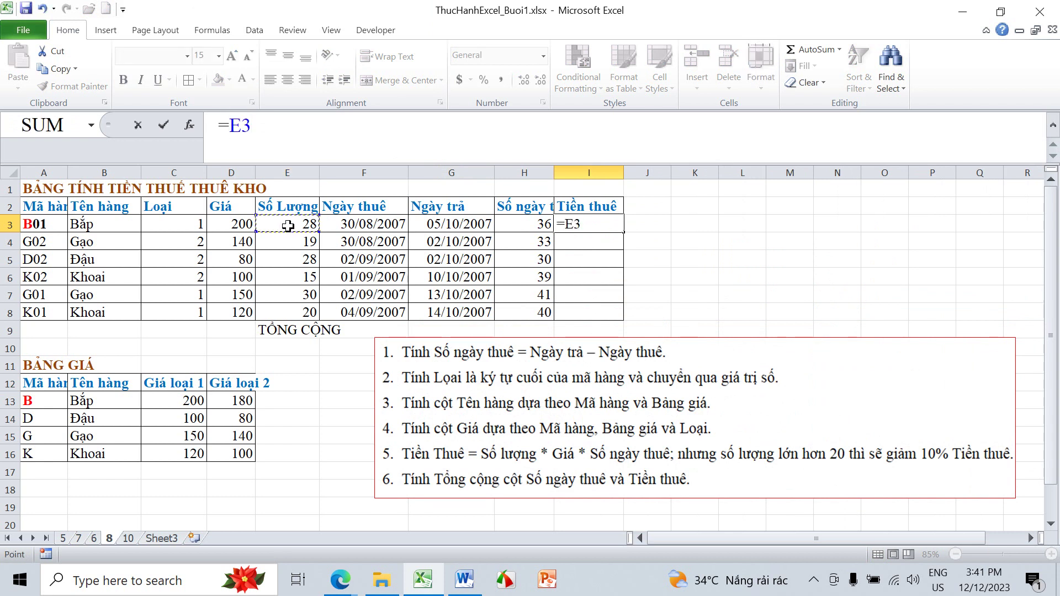
{"action": "type", "text": "*"}
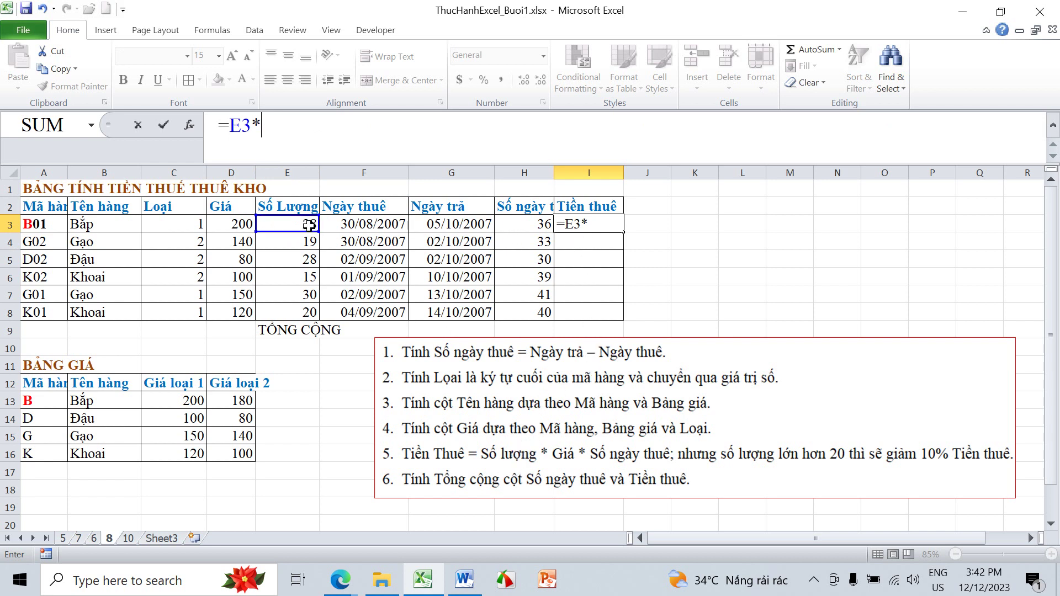
{"action": "left_click", "coordinate": [232, 223]}
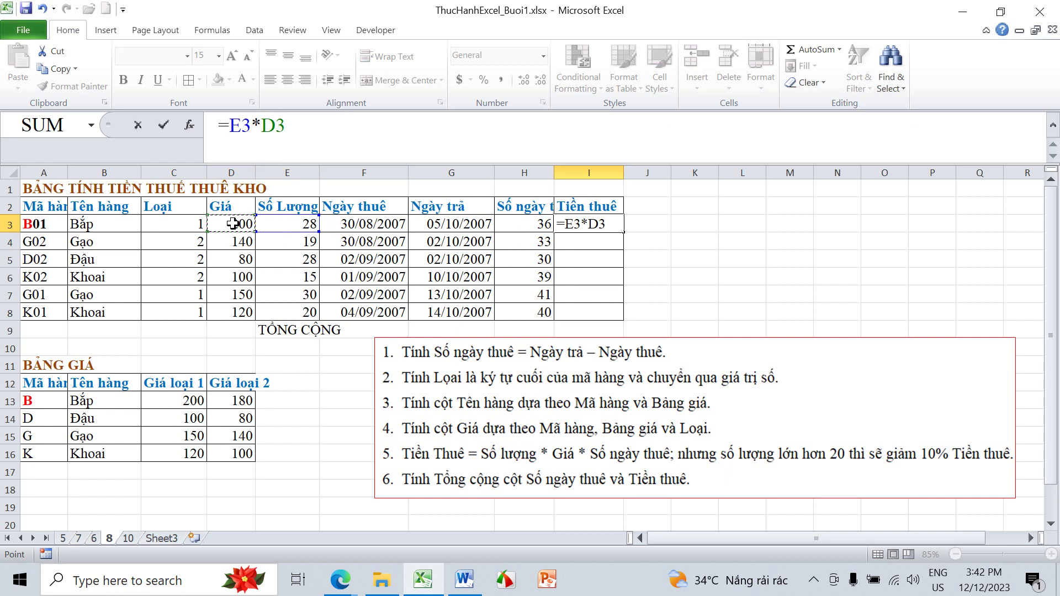
{"action": "type", "text": "*"}
{"action": "left_click", "coordinate": [530, 224]}
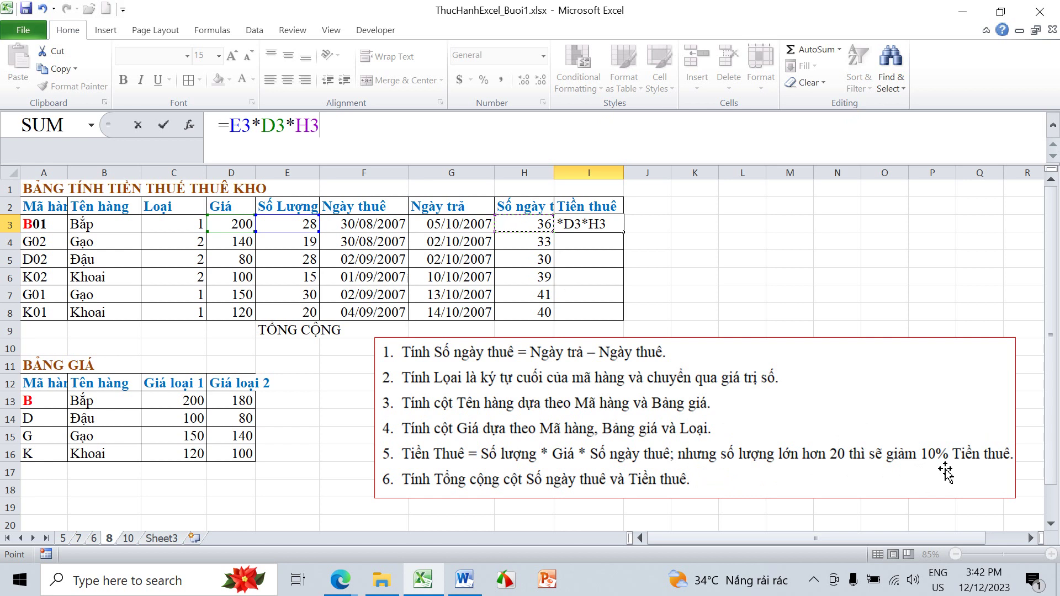
{"action": "type", "text": "*"}
{"action": "type", "text": "90%"}
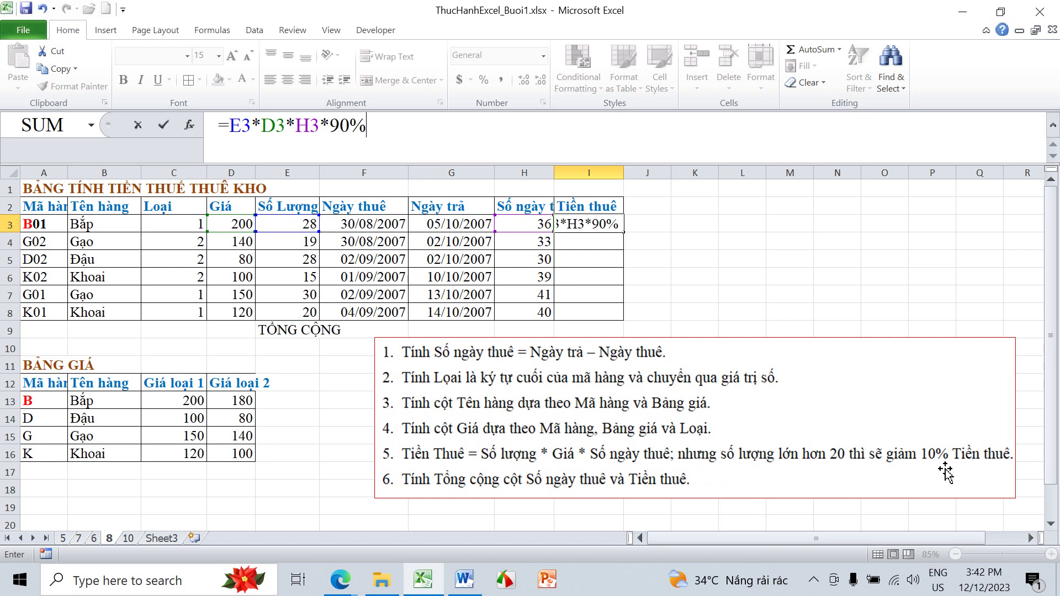
{"action": "key", "text": "BackSpace"}
{"action": "key", "text": "BackSpace"}
{"action": "key", "text": "BackSpace"}
Append the discount IF(E3>20,90%,1) and commit I3, showing 181440
{"action": "type", "text": "I"}
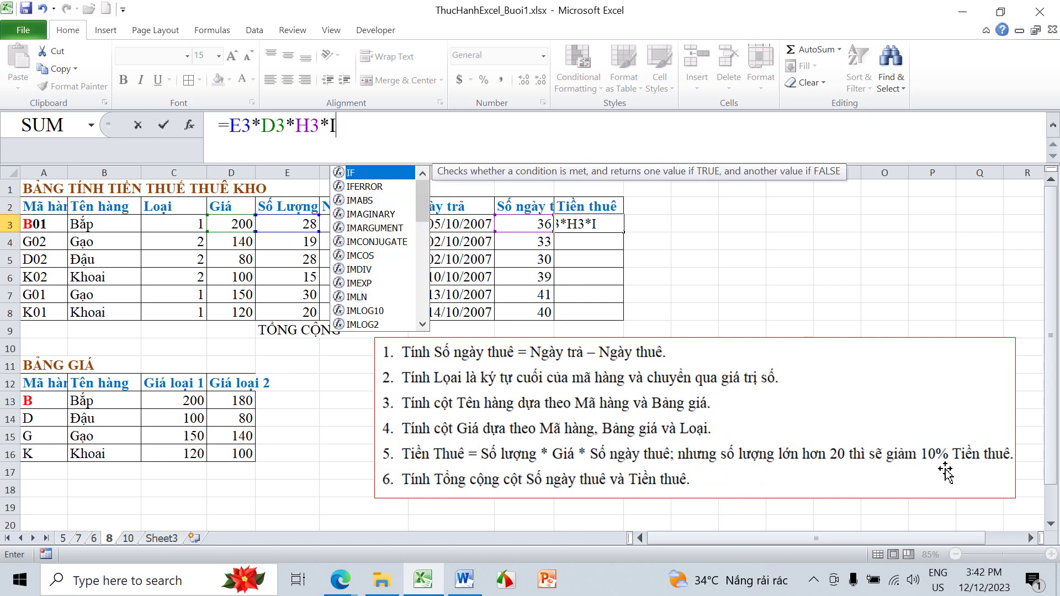
{"action": "type", "text": "F("}
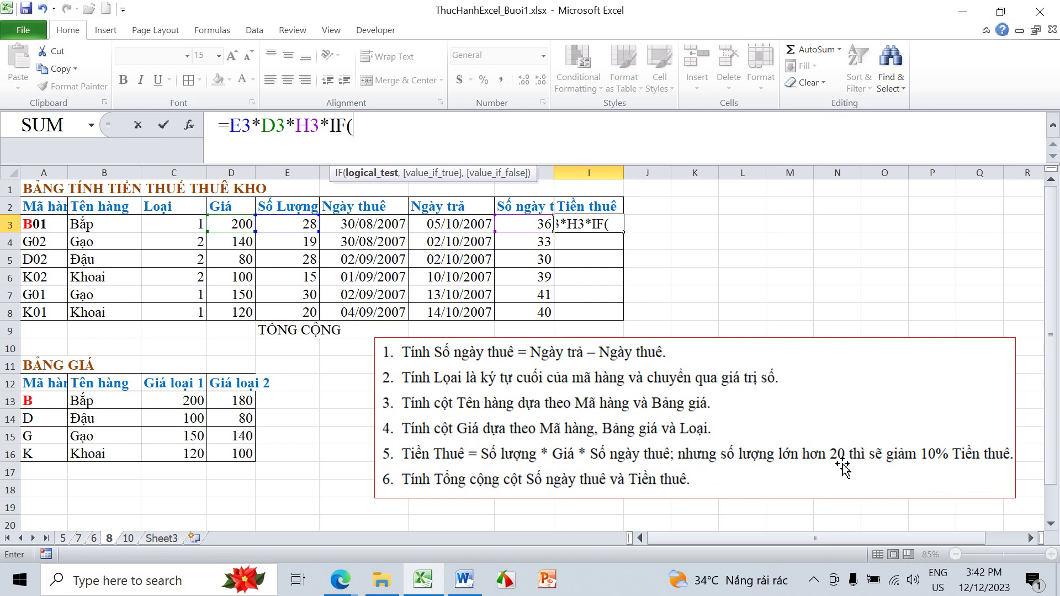
{"action": "left_click", "coordinate": [291, 229]}
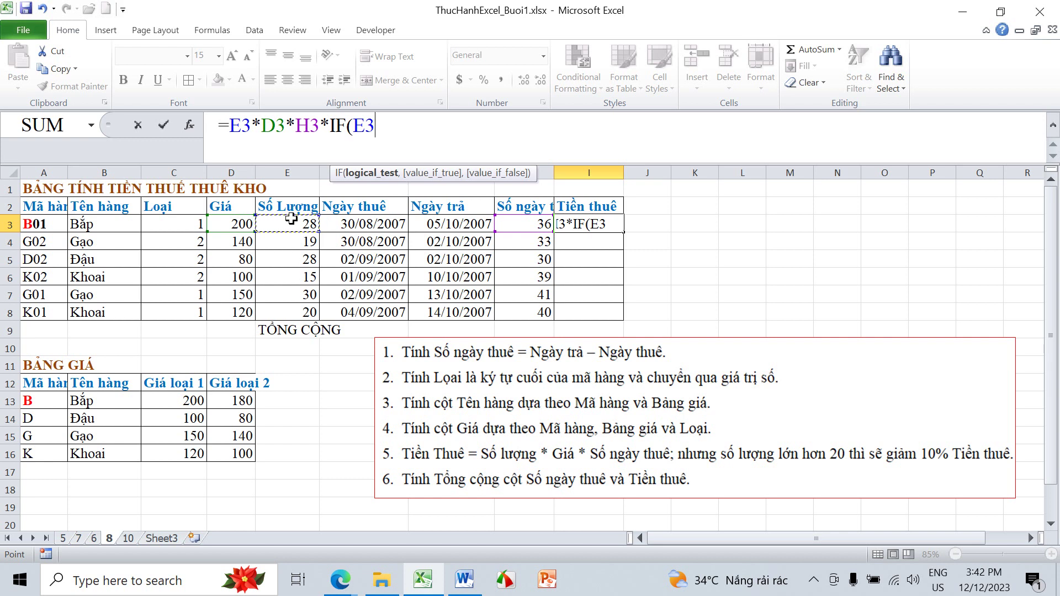
{"action": "type", "text": ">20"}
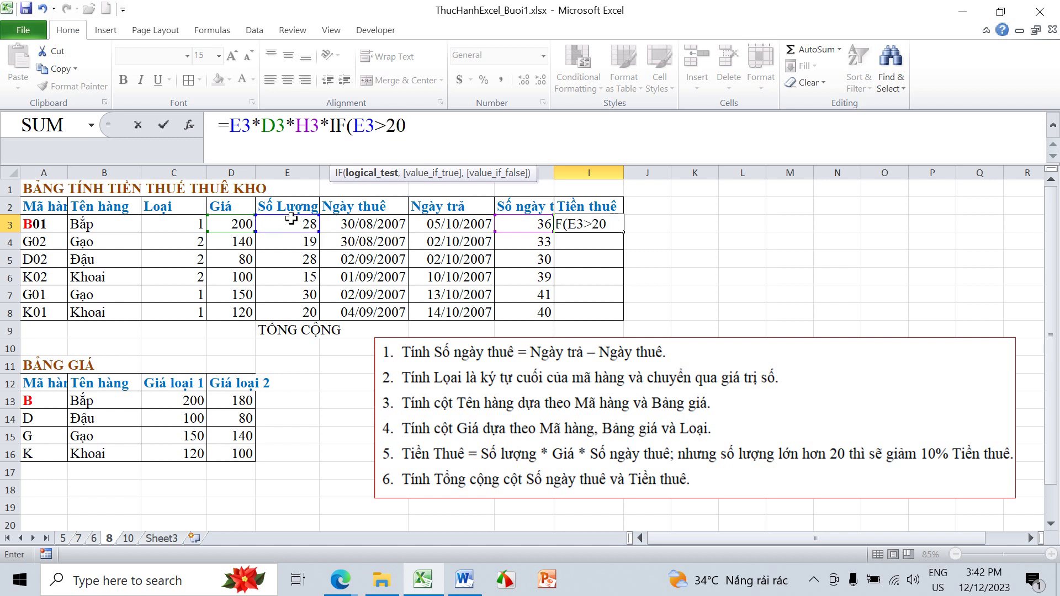
{"action": "type", "text": ","}
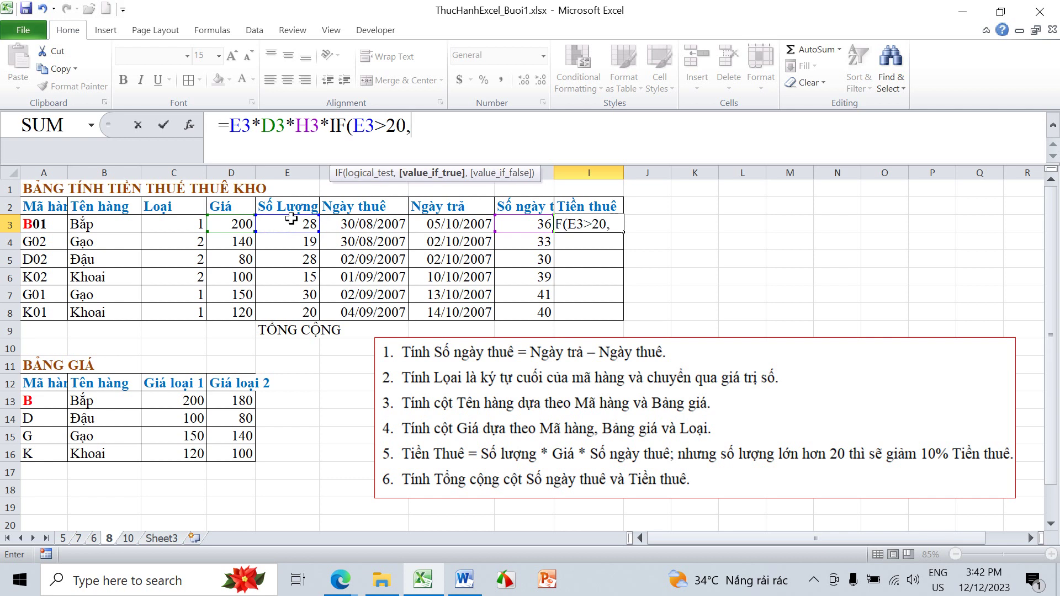
{"action": "type", "text": "90"}
{"action": "type", "text": "%"}
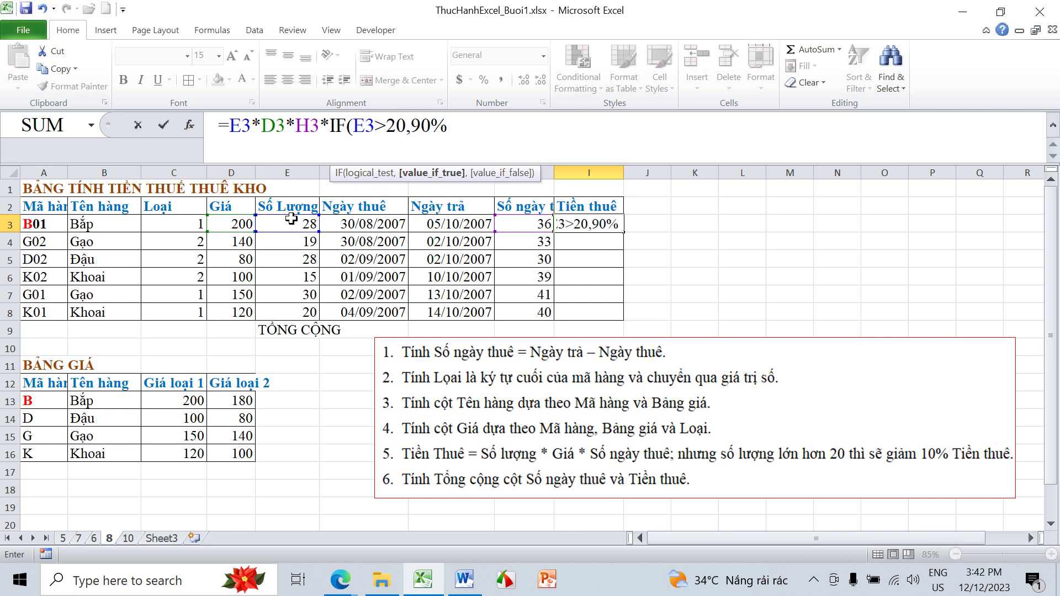
{"action": "type", "text": ",1"}
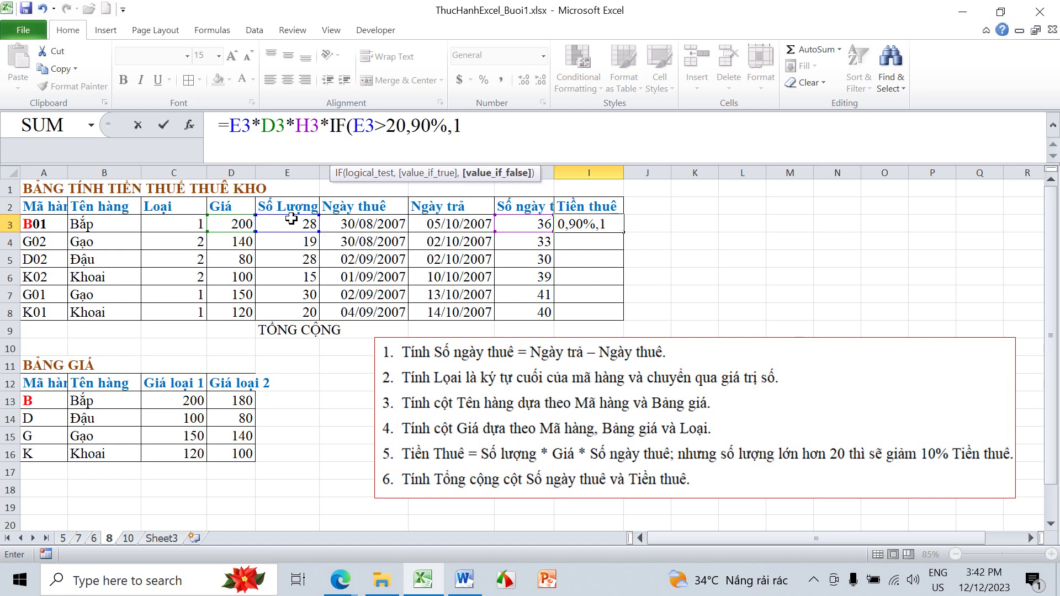
{"action": "type", "text": ")"}
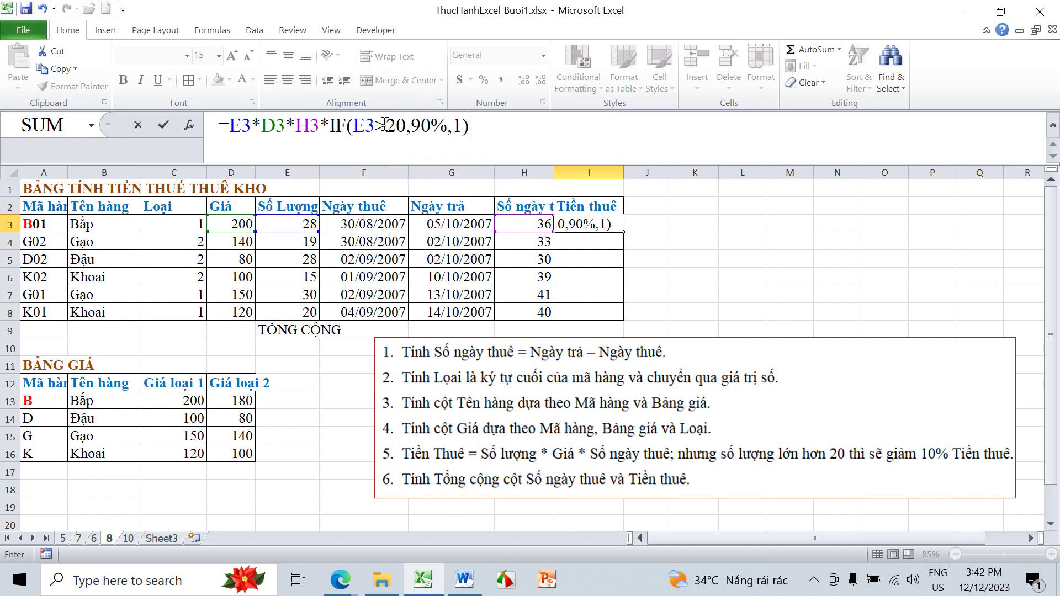
{"action": "mouse_move", "coordinate": [330, 125]}
{"action": "left_mouse_down"}
{"action": "mouse_move", "coordinate": [321, 125]}
{"action": "mouse_move", "coordinate": [472, 126]}
{"action": "left_mouse_up"}
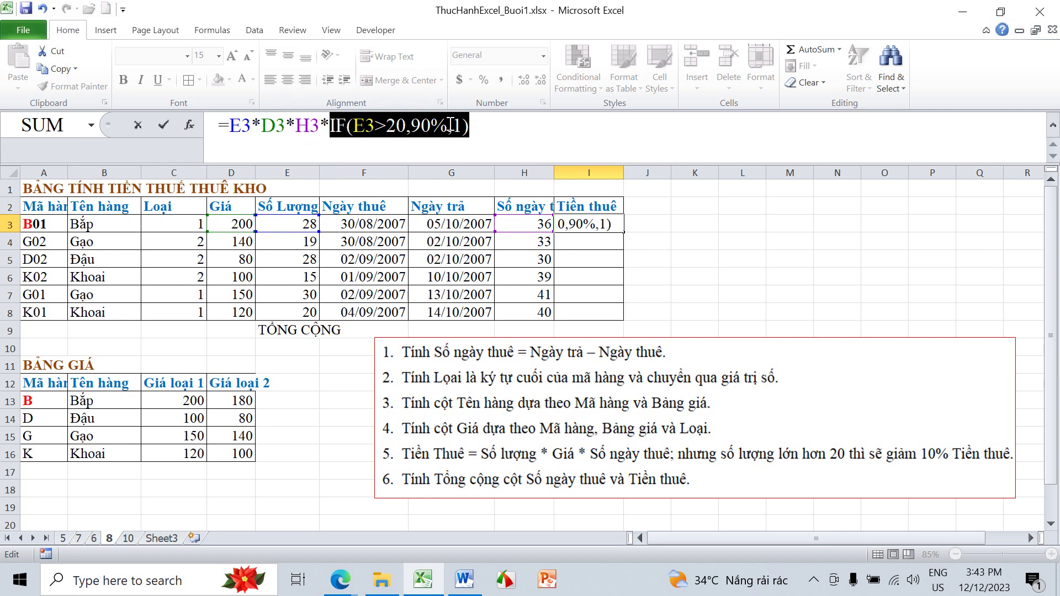
{"action": "left_click", "coordinate": [450, 126]}
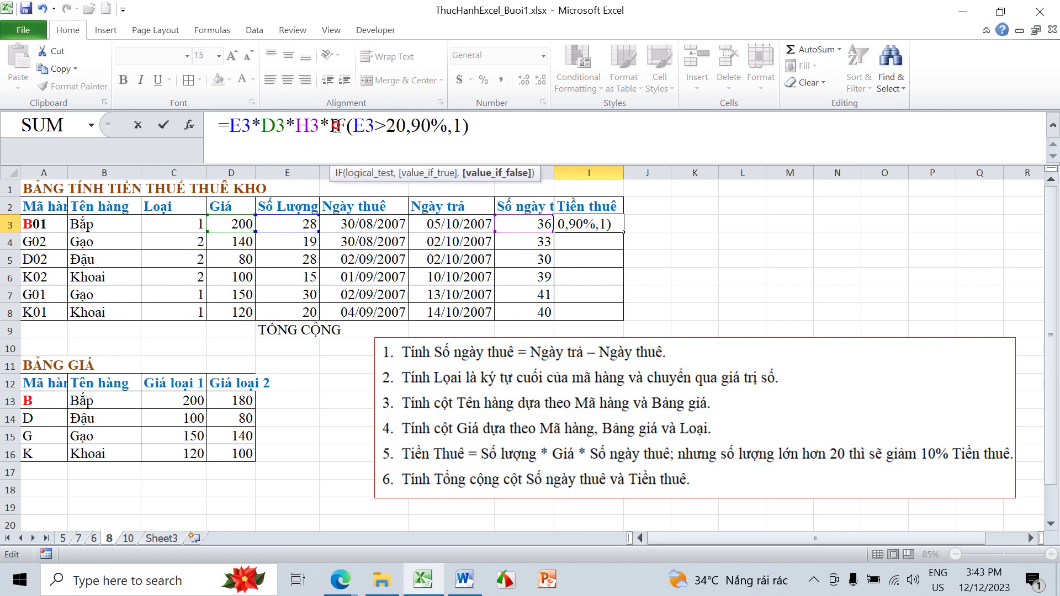
{"action": "left_click_drag", "start_coordinate": [335, 125], "coordinate": [483, 124]}
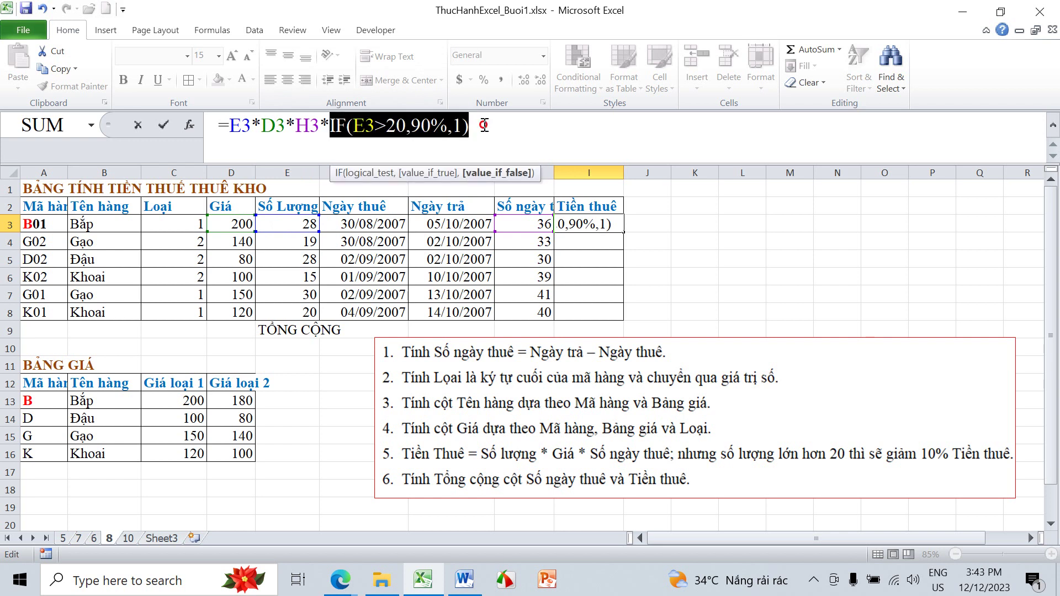
{"action": "key", "text": "Return"}
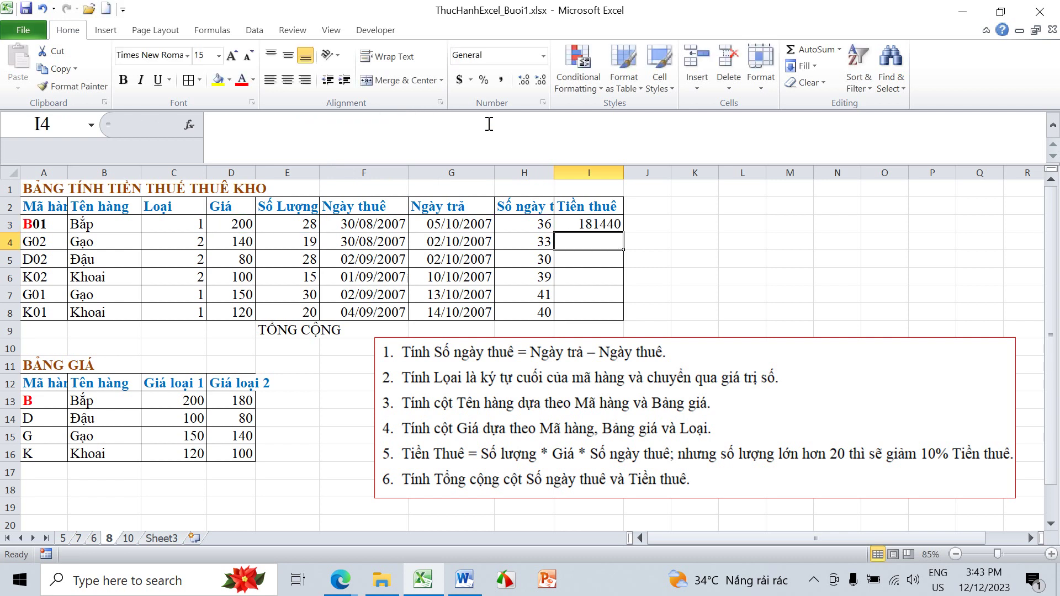
Fill the rent formula down to I8 and delete the #VALUE! result in I9
{"action": "left_click", "coordinate": [605, 220]}
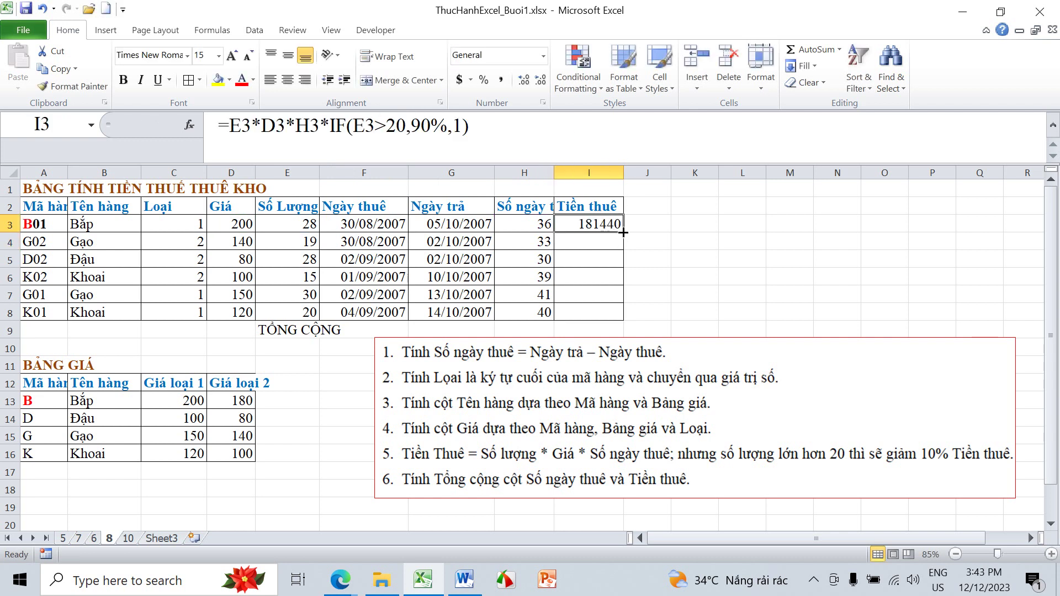
{"action": "double_click", "coordinate": [623, 232]}
{"action": "left_click", "coordinate": [595, 326]}
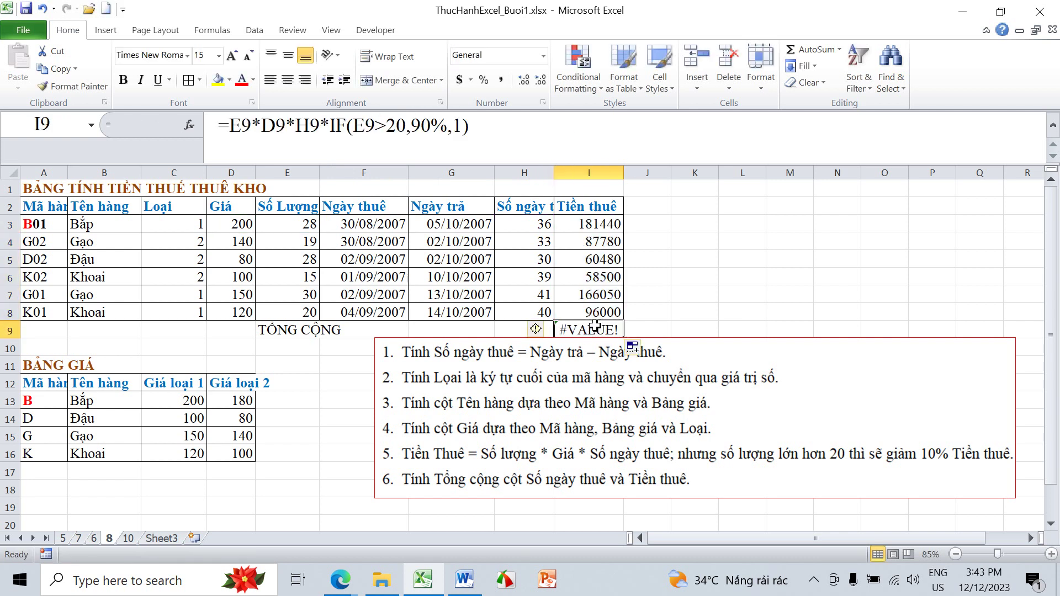
{"action": "key", "text": "Delete"}
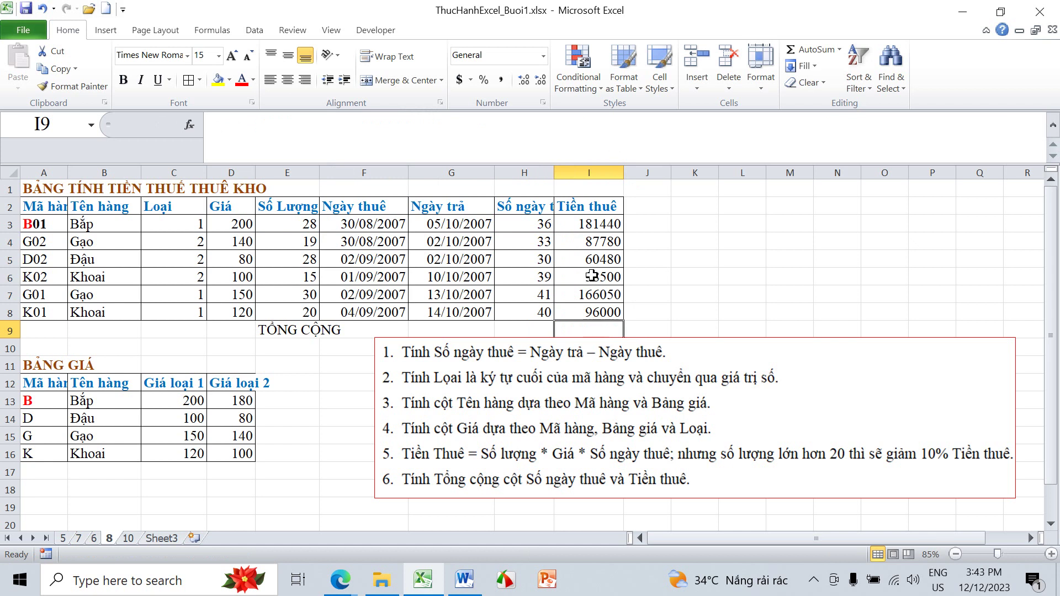
{"action": "left_click", "coordinate": [582, 223]}
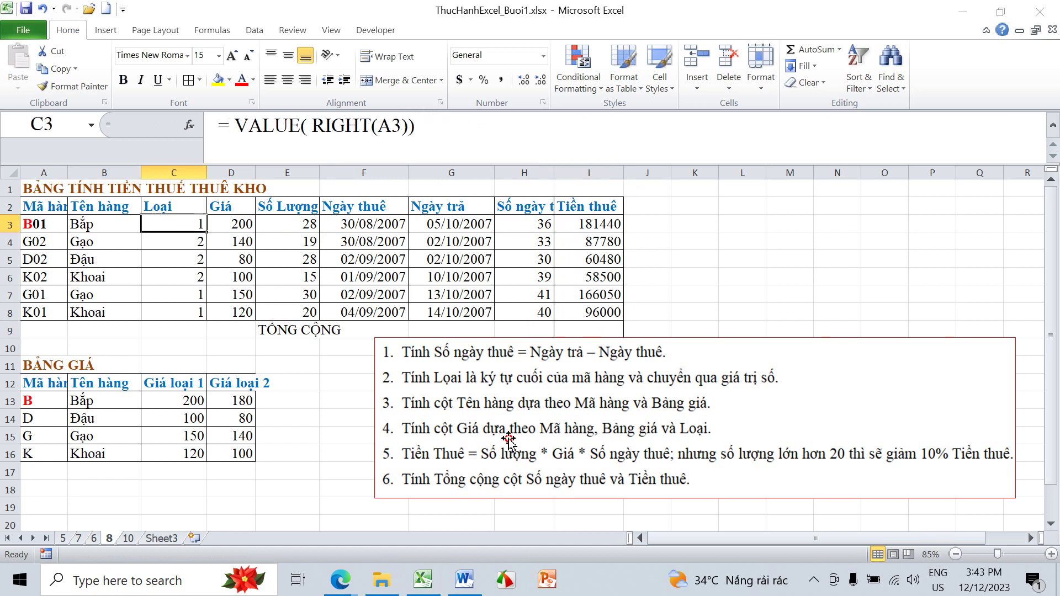
Move the instruction picture to just below the table
{"action": "left_click", "coordinate": [390, 498]}
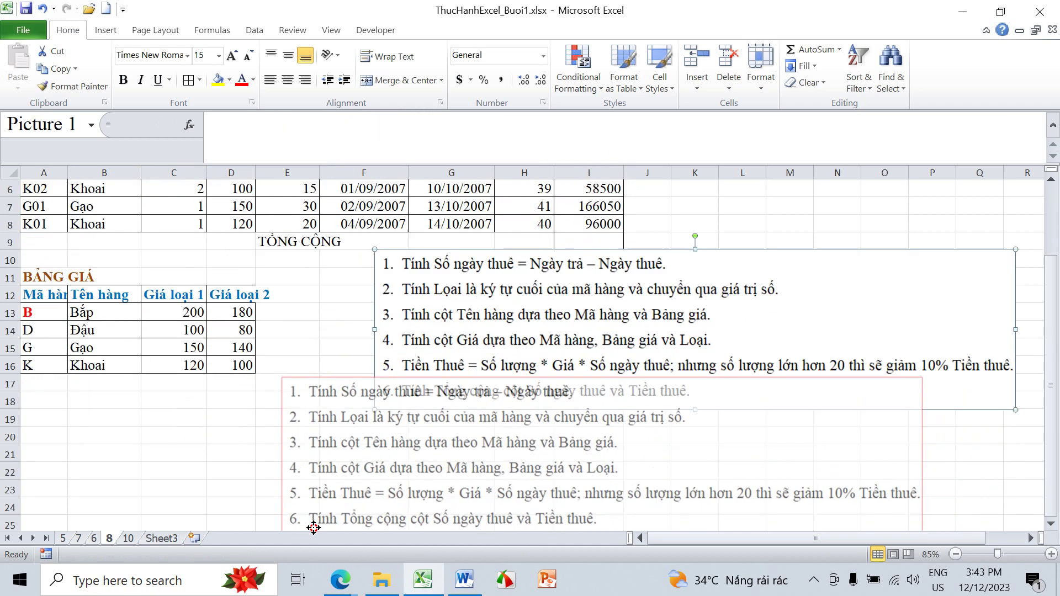
{"action": "left_click_drag", "start_coordinate": [391, 498], "coordinate": [476, 384]}
{"action": "scroll", "coordinate": [497, 362], "scroll_direction": "up", "scroll_amount": 4}
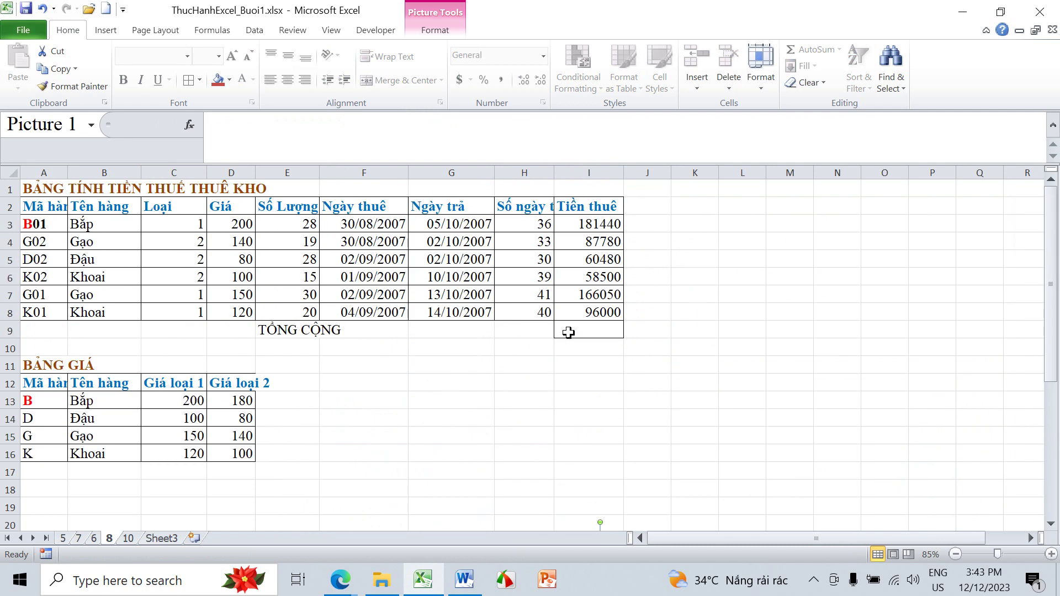
Total H3:H8 with =SUM in H9, copy it to I9, then delete both totals
{"action": "left_click", "coordinate": [537, 330]}
{"action": "type", "text": "="}
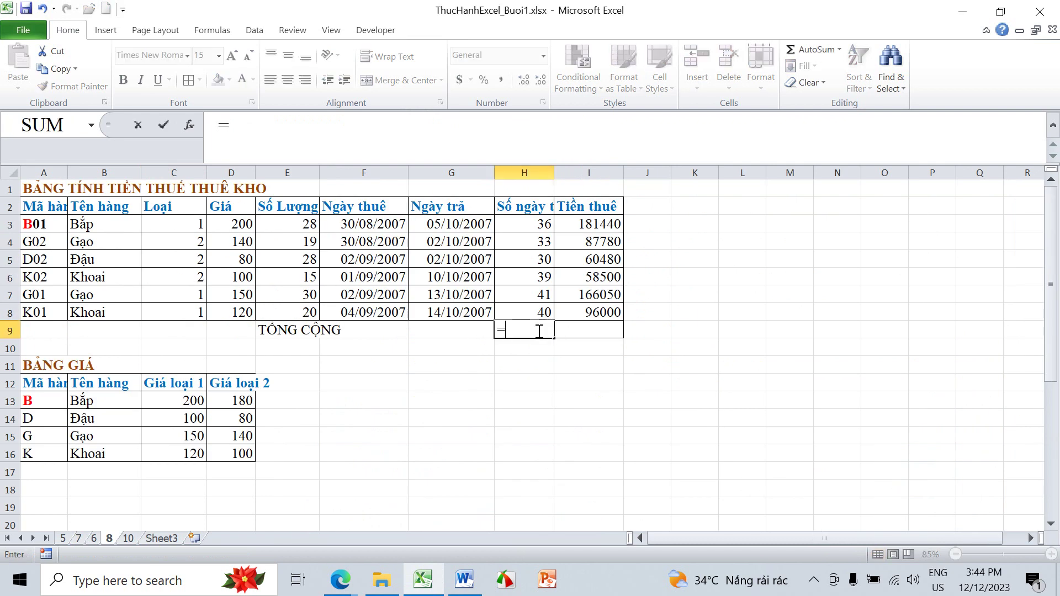
{"action": "type", "text": "SUM("}
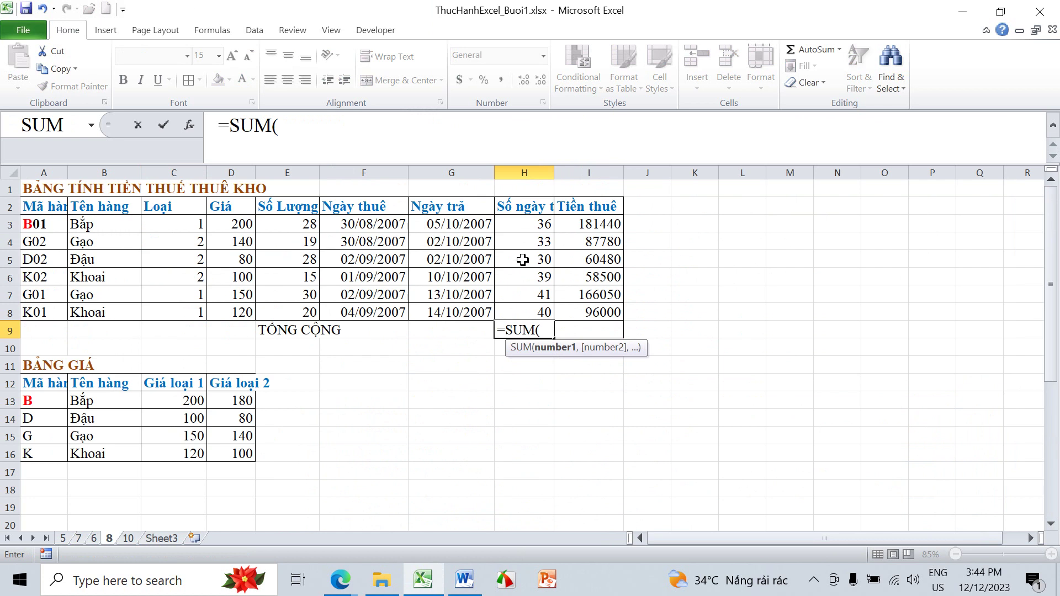
{"action": "left_click_drag", "start_coordinate": [533, 225], "coordinate": [535, 309]}
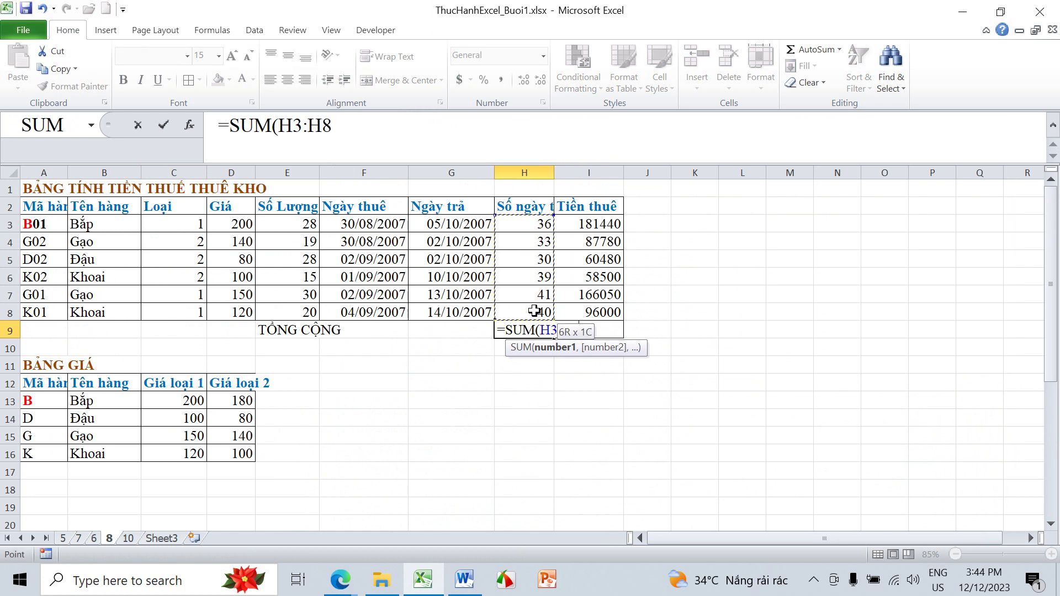
{"action": "type", "text": ")"}
{"action": "key", "text": "Return"}
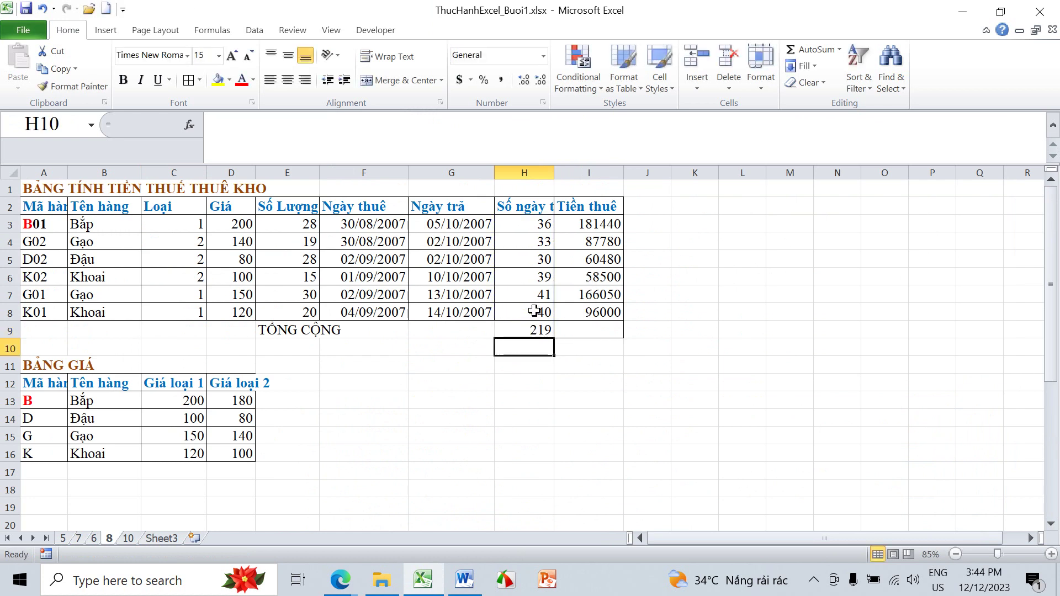
{"action": "left_click", "coordinate": [539, 330]}
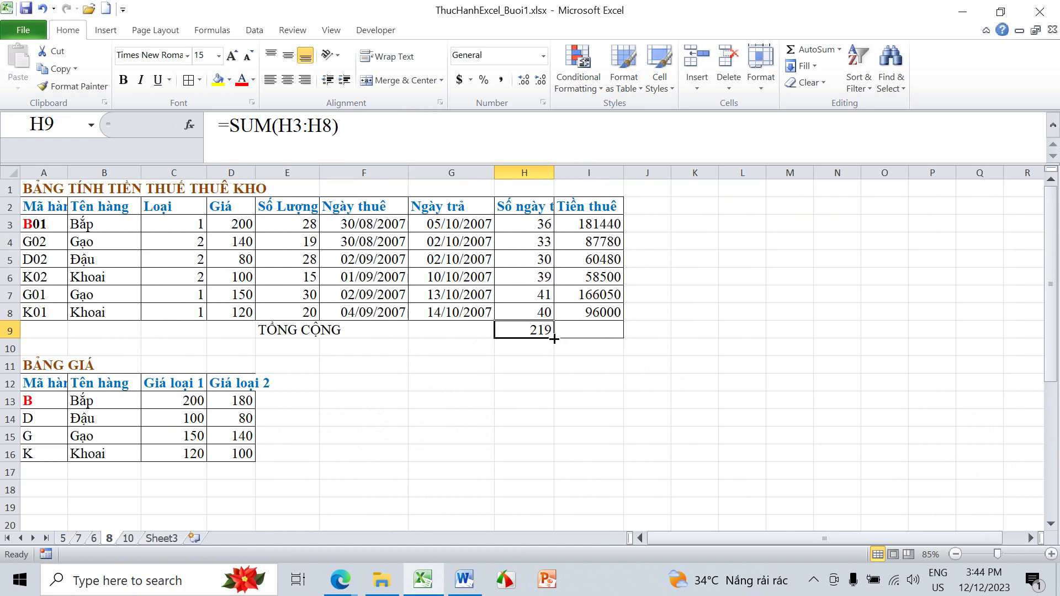
{"action": "left_click_drag", "start_coordinate": [554, 338], "coordinate": [590, 341]}
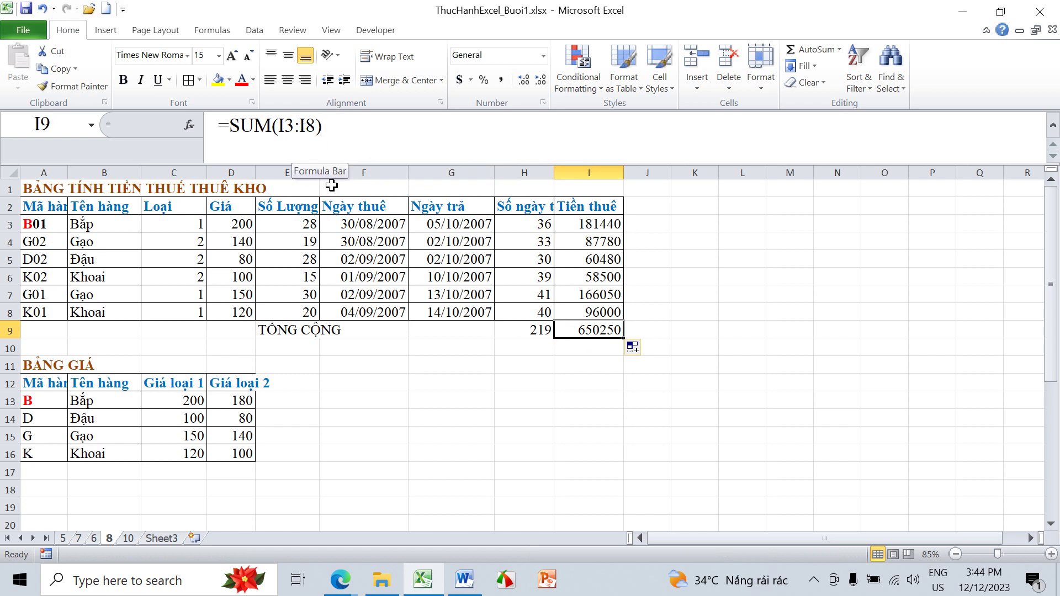
{"action": "left_click_drag", "start_coordinate": [532, 332], "coordinate": [580, 334]}
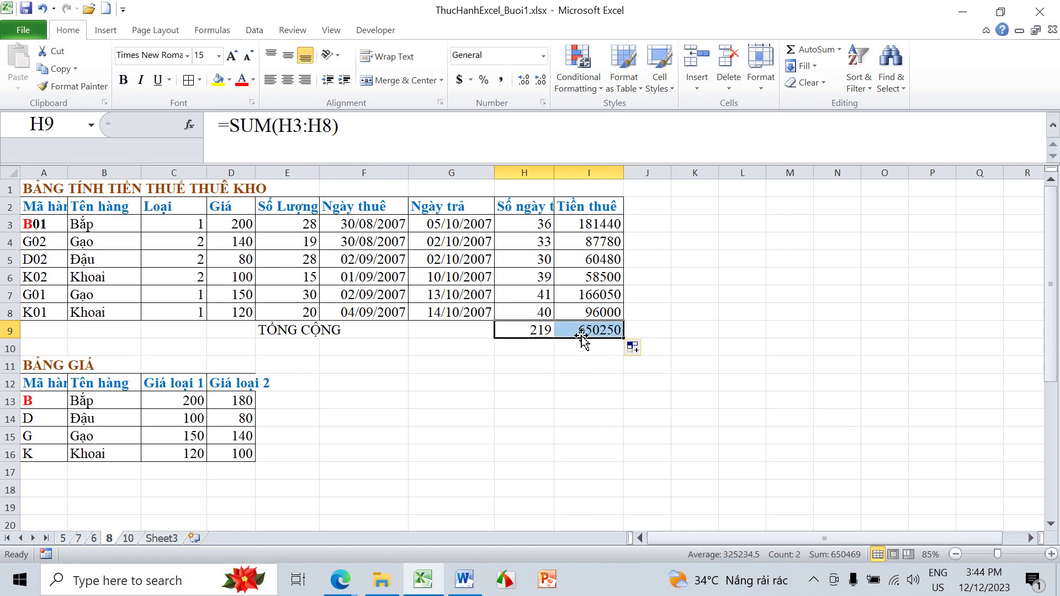
{"action": "key", "text": "Delete"}
Re-create the H9 days total of 219 using AutoSum
{"action": "left_click", "coordinate": [542, 331]}
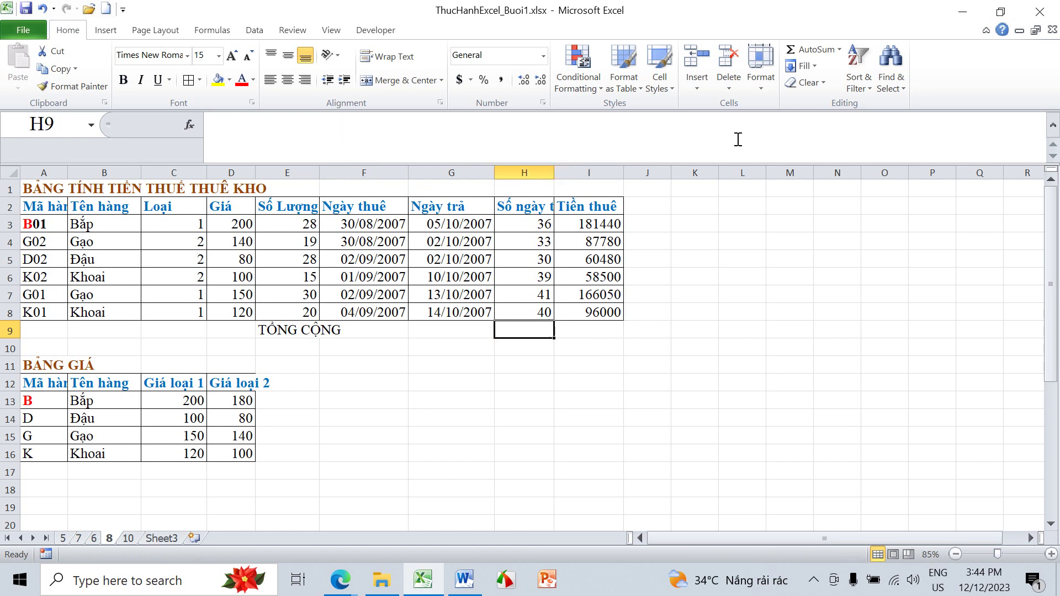
{"action": "left_click", "coordinate": [810, 48]}
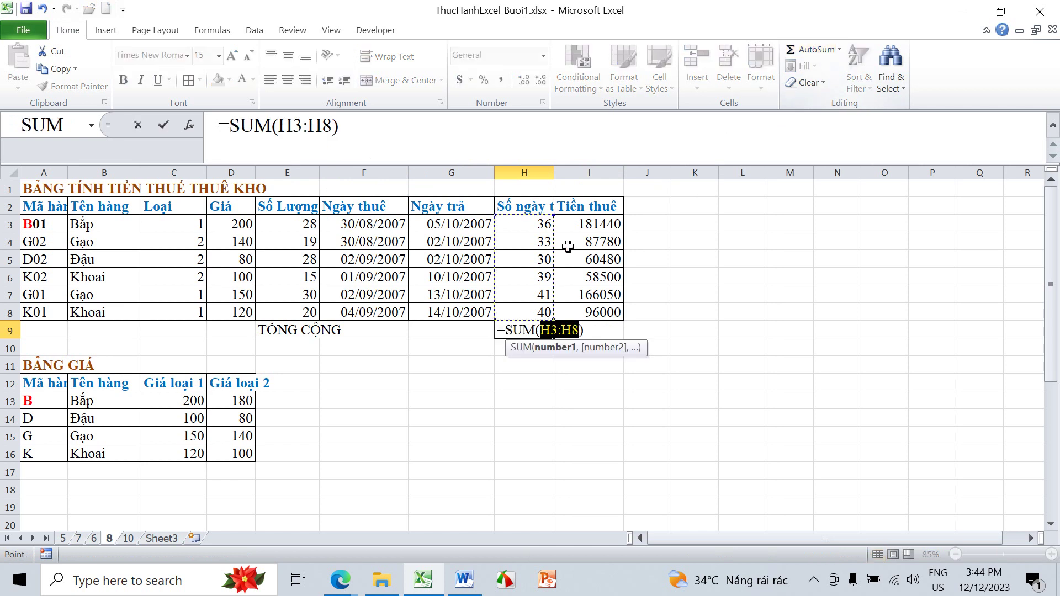
{"action": "key", "text": "Return"}
{"action": "left_click", "coordinate": [541, 330]}
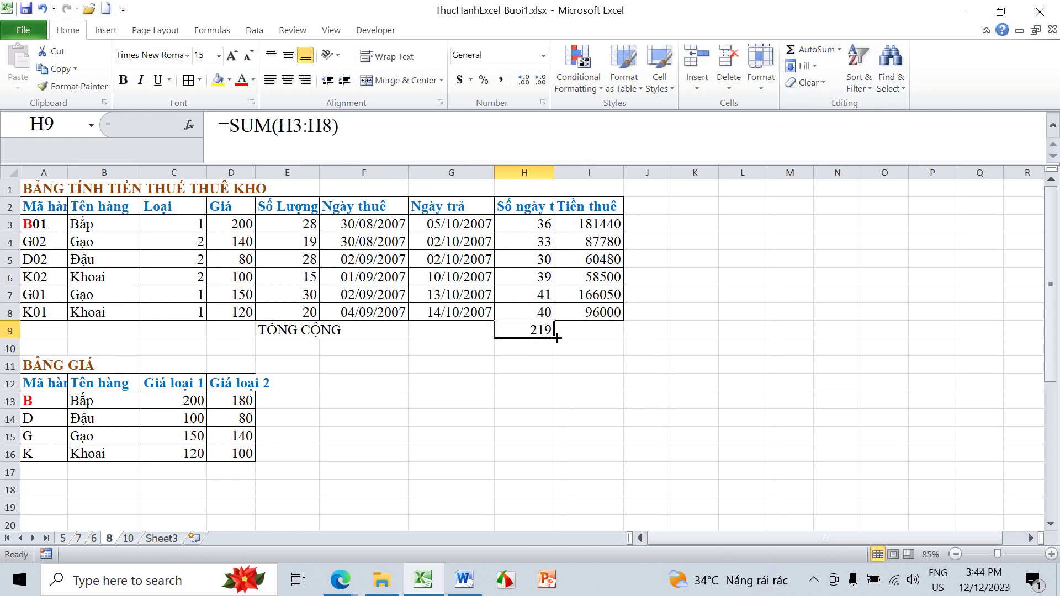